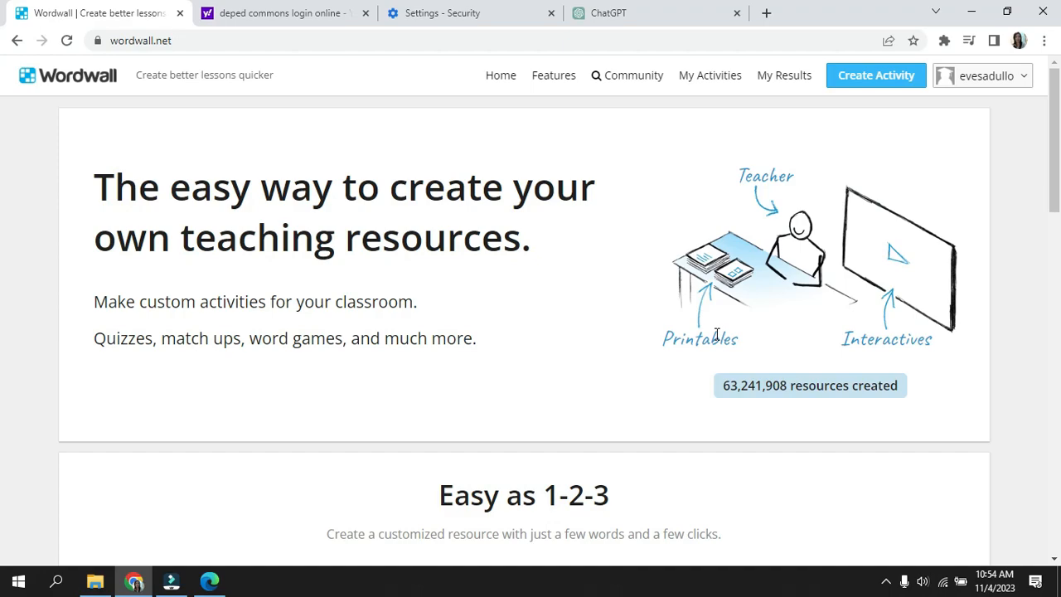
Look through the Wordwall home page, reviewing the three-step overview and the list of available activity templates
{"action": "scroll", "coordinate": [641, 332], "scroll_direction": "down", "scroll_amount": 5}
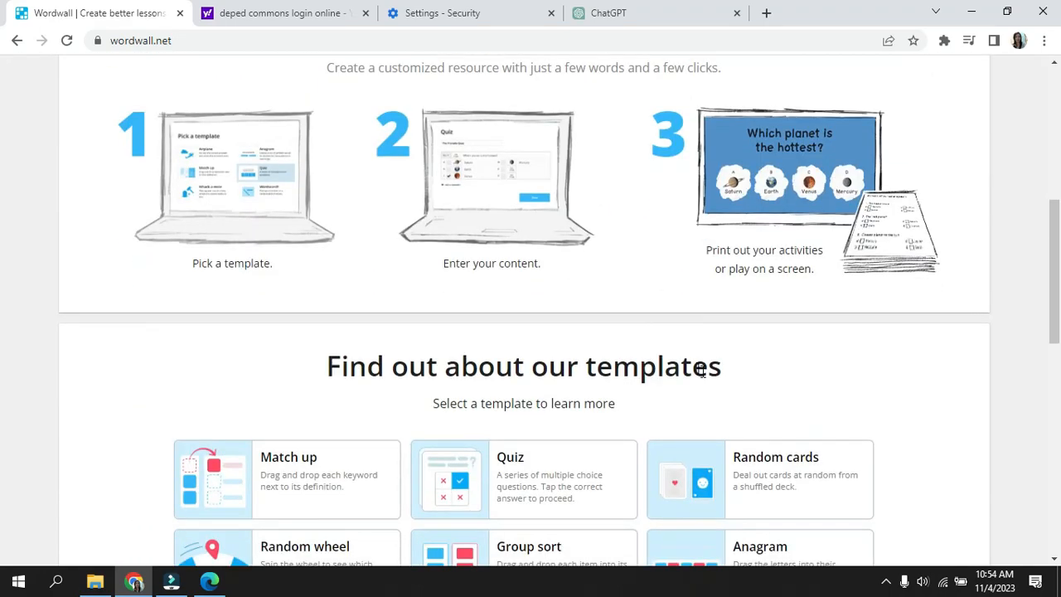
{"action": "scroll", "coordinate": [597, 308], "scroll_direction": "up", "scroll_amount": 1}
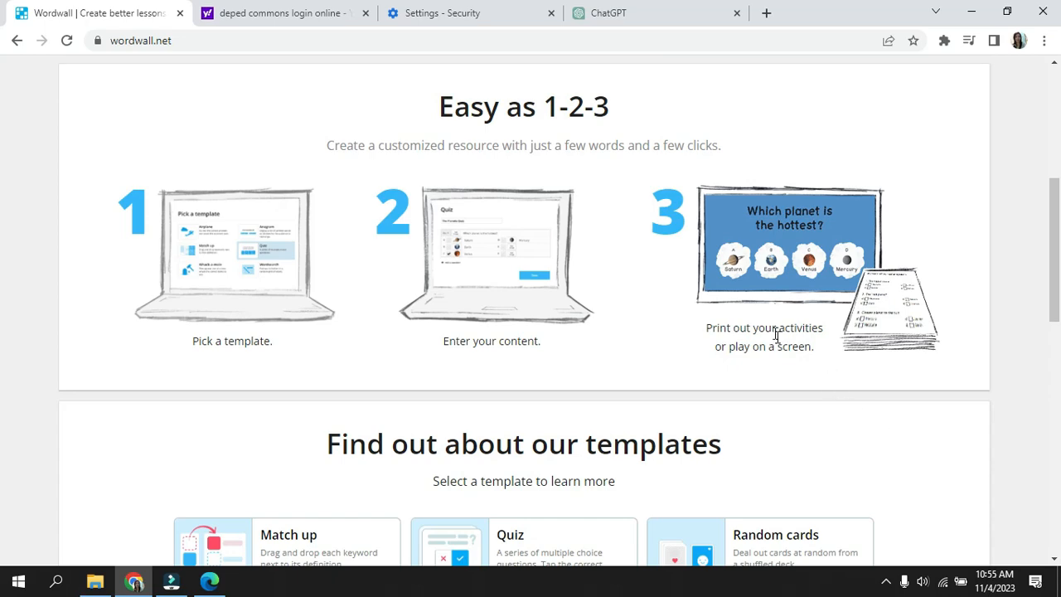
{"action": "scroll", "coordinate": [782, 349], "scroll_direction": "down", "scroll_amount": 3}
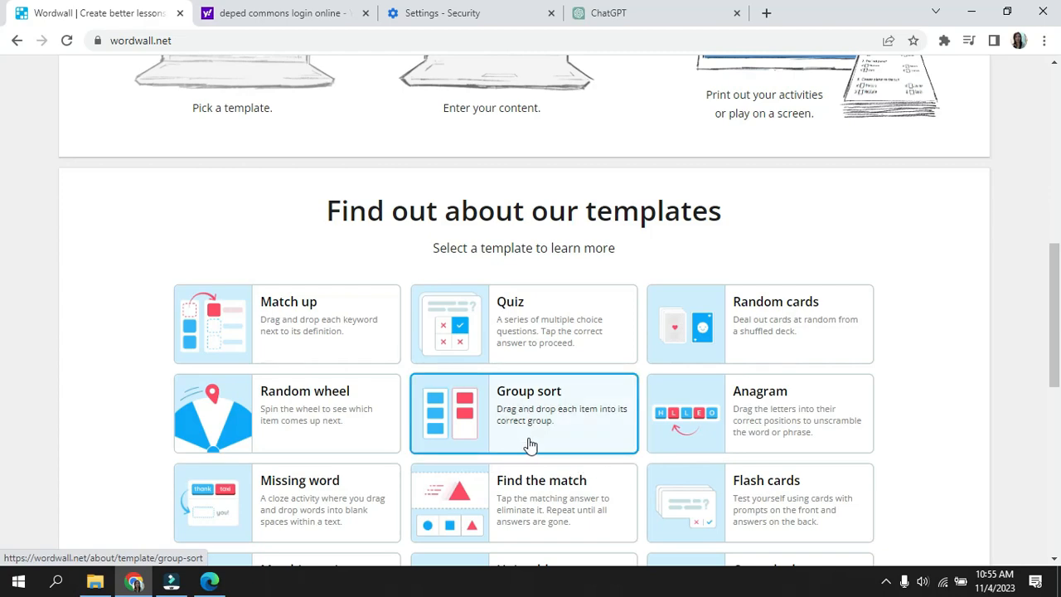
{"action": "scroll", "coordinate": [756, 440], "scroll_direction": "down", "scroll_amount": 2}
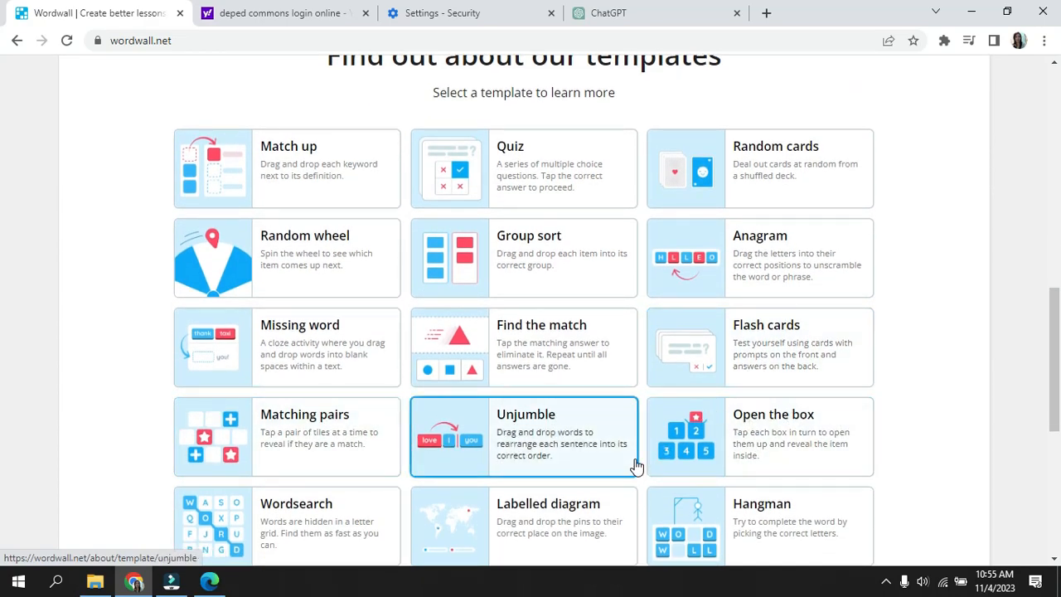
{"action": "scroll", "coordinate": [615, 473], "scroll_direction": "down", "scroll_amount": 1}
{"action": "scroll", "coordinate": [580, 484], "scroll_direction": "down", "scroll_amount": 2}
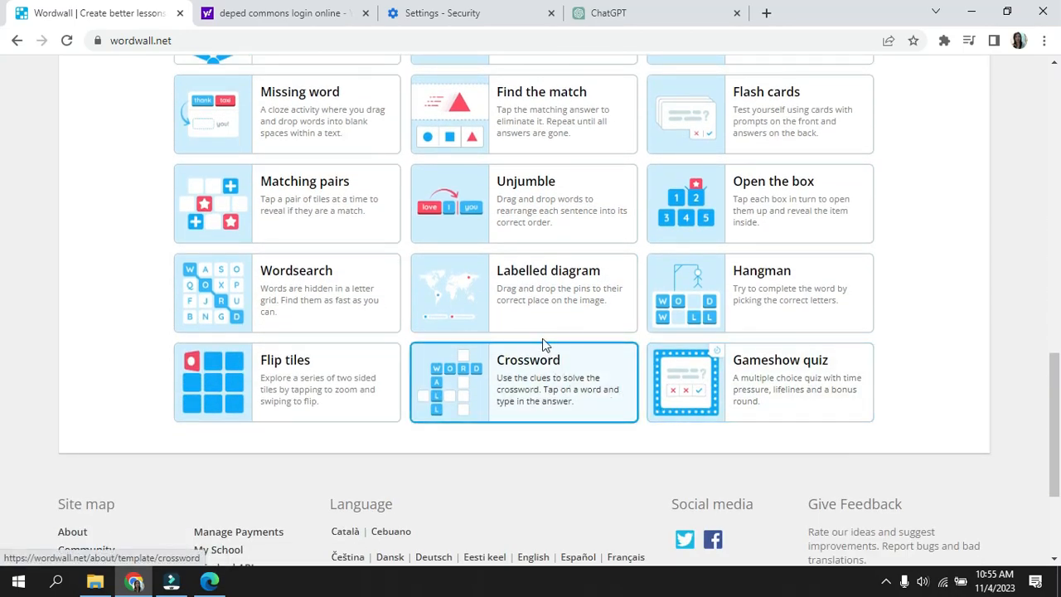
{"action": "scroll", "coordinate": [573, 336], "scroll_direction": "up", "scroll_amount": 15}
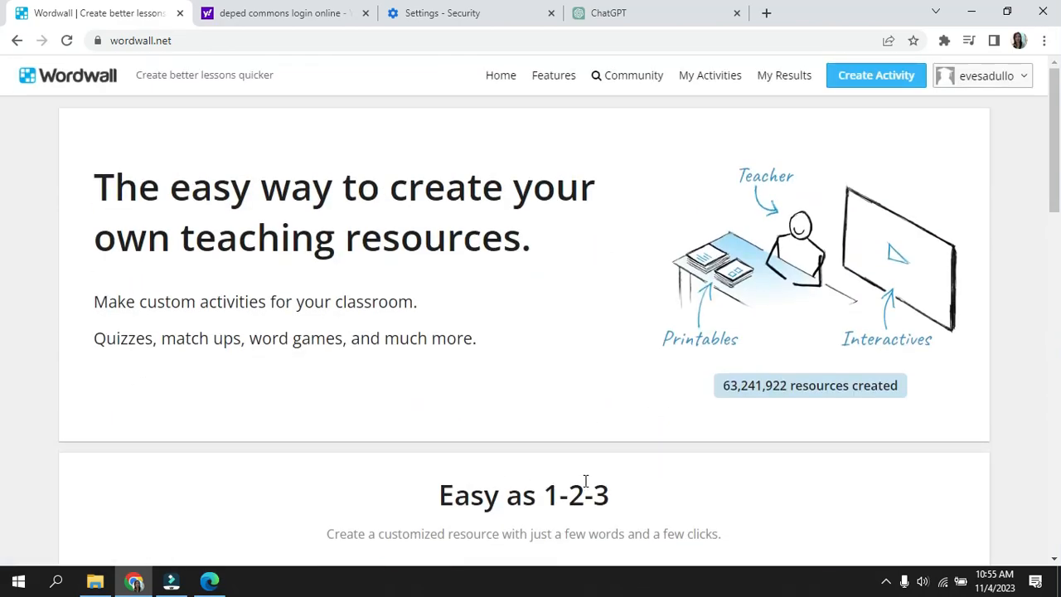
{"action": "scroll", "coordinate": [646, 457], "scroll_direction": "down", "scroll_amount": 10}
{"action": "scroll", "coordinate": [670, 475], "scroll_direction": "down", "scroll_amount": 1}
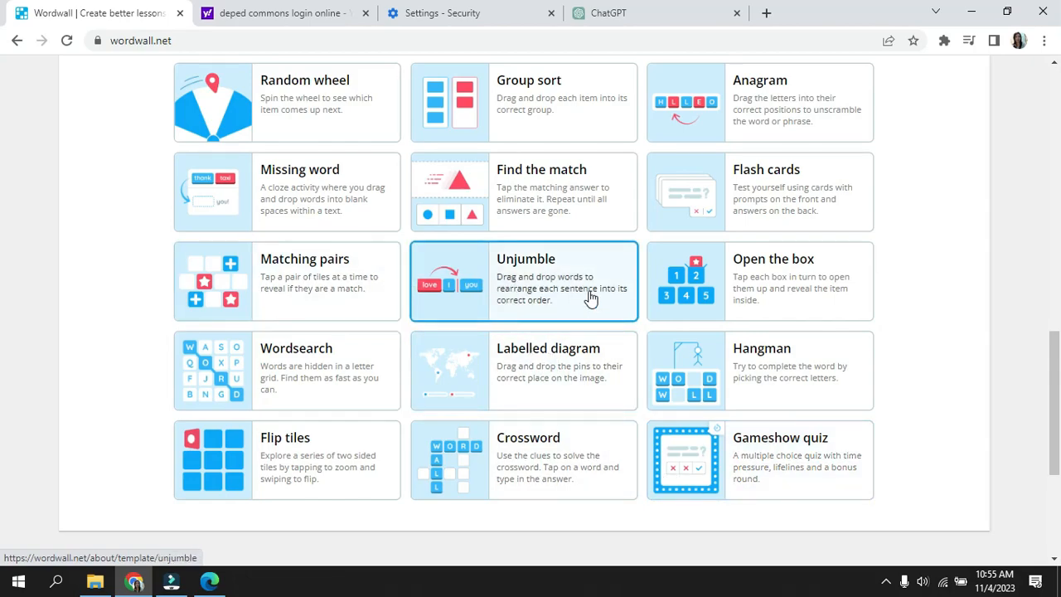
{"action": "scroll", "coordinate": [540, 297], "scroll_direction": "up", "scroll_amount": 2}
{"action": "scroll", "coordinate": [535, 334], "scroll_direction": "up", "scroll_amount": 4}
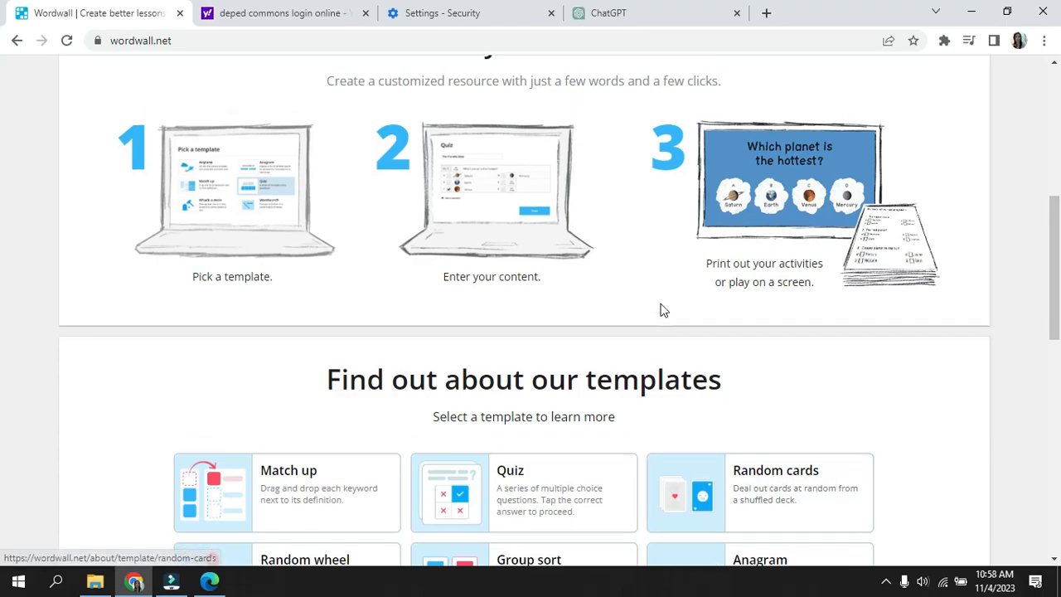
{"action": "scroll", "coordinate": [666, 310], "scroll_direction": "up", "scroll_amount": 6}
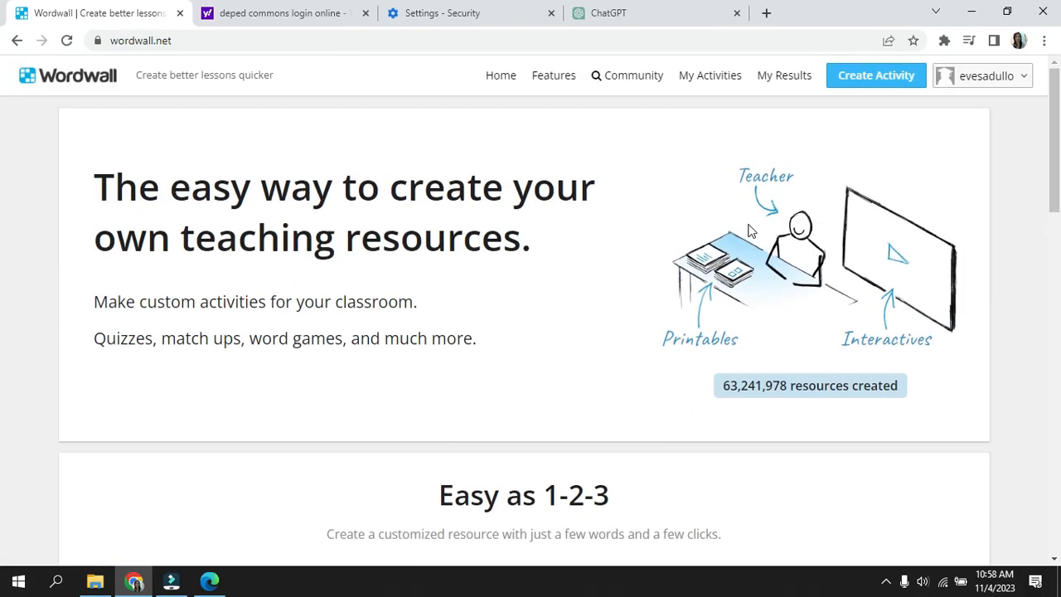
Create a new activity from the Quiz template
{"action": "left_click", "coordinate": [863, 84]}
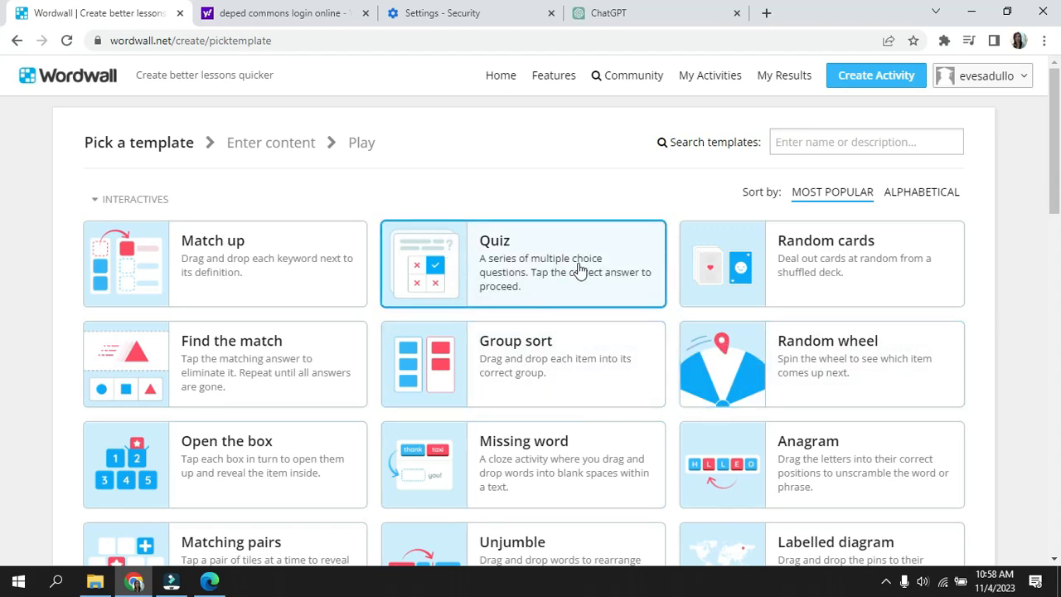
{"action": "left_click", "coordinate": [515, 288]}
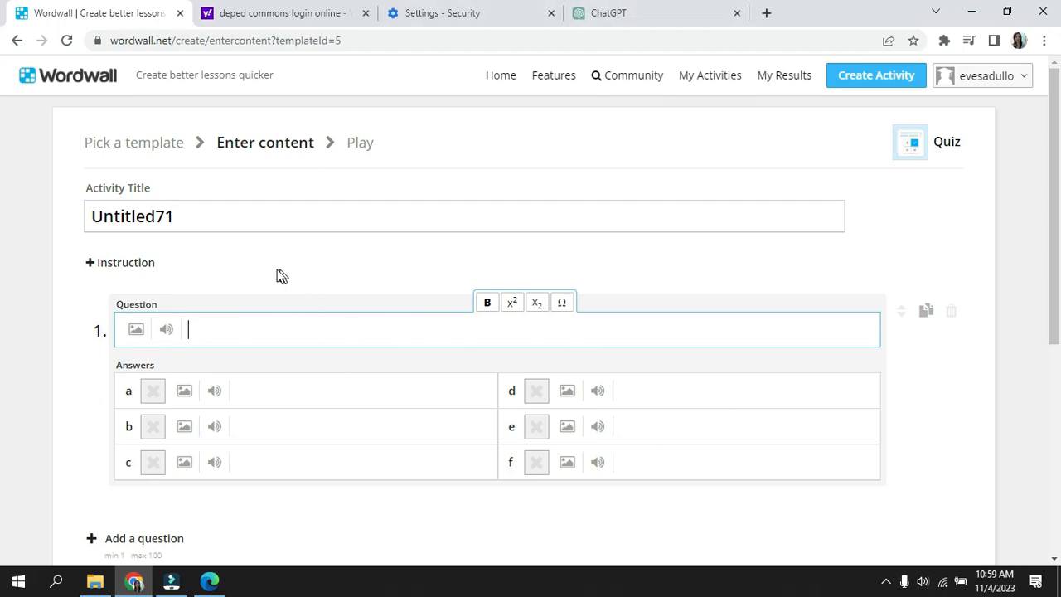
Title the activity "QUIZ ON HYDROCARBONS" and show the optional instruction field
{"action": "left_click", "coordinate": [193, 219]}
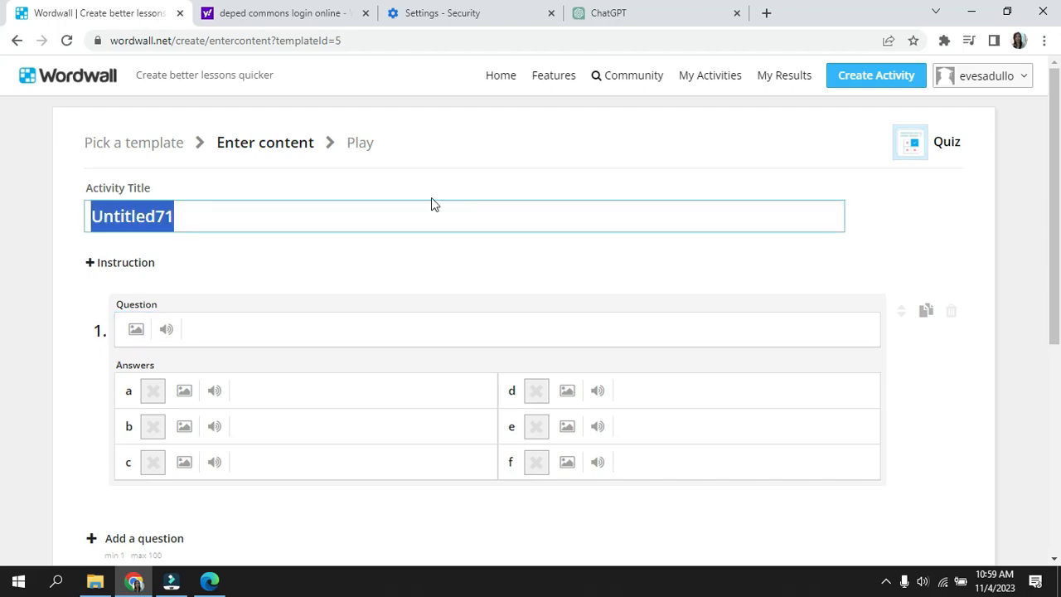
{"action": "key", "text": "BackSpace"}
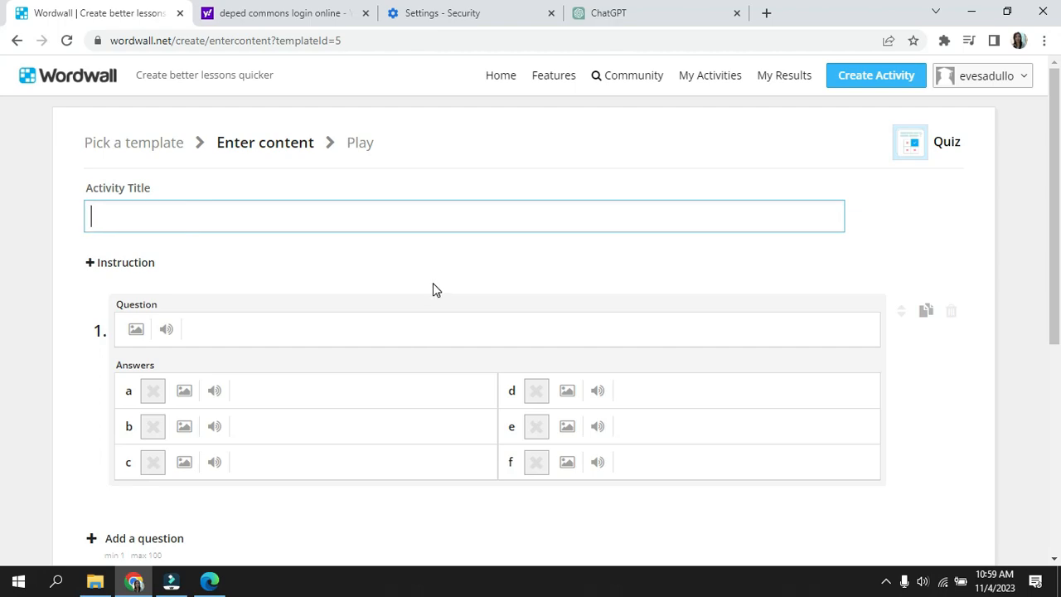
{"action": "type", "text": "QUIZ ON "}
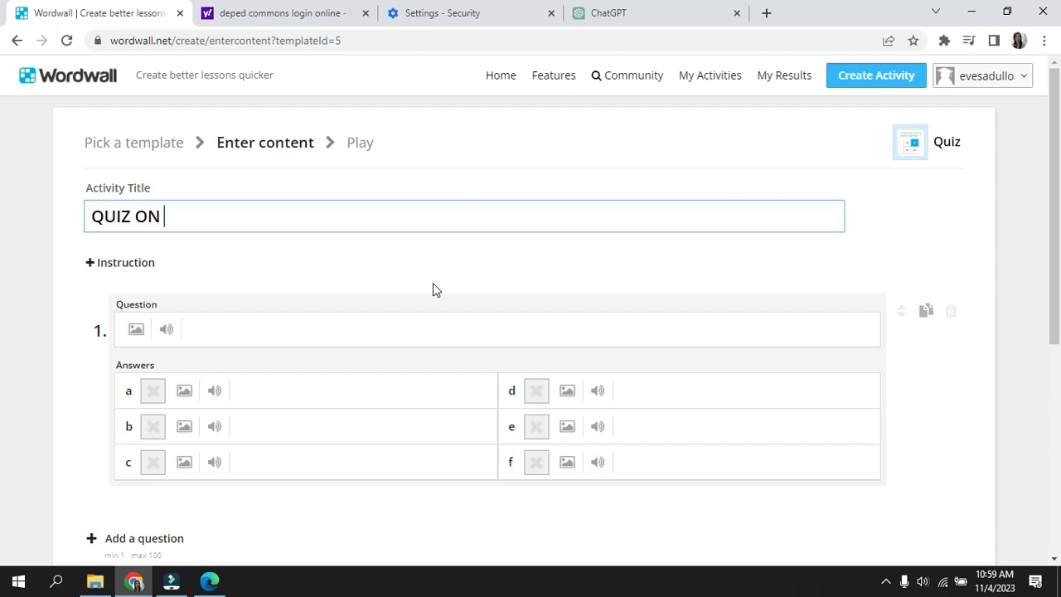
{"action": "type", "text": "hYDROCA"}
{"action": "key", "text": "ctrl+BackSpace"}
{"action": "type", "text": "HYDROCAR"}
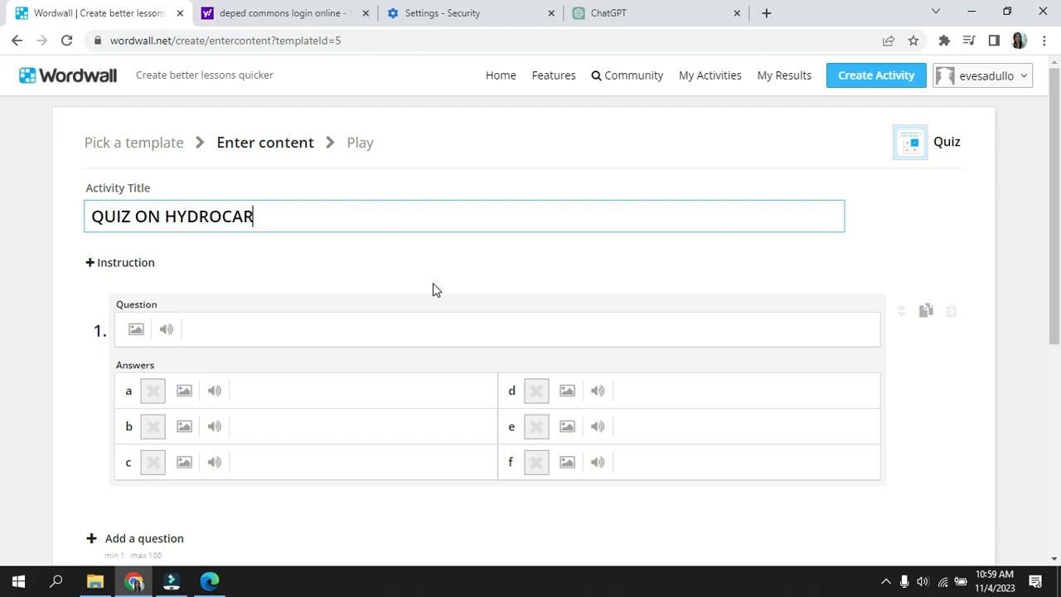
{"action": "type", "text": "V"}
{"action": "key", "text": "BackSpace"}
{"action": "type", "text": "BONS"}
{"action": "left_click", "coordinate": [108, 264]}
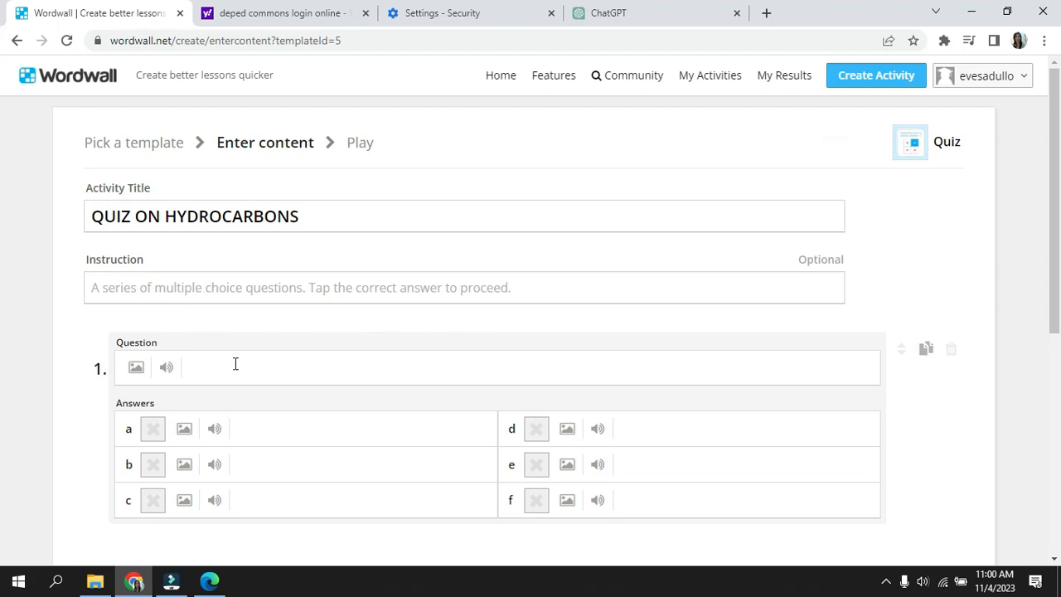
Switch to the ChatGPT conversation and copy the first quiz question, "What are organic compounds primarily made of?"
{"action": "left_click", "coordinate": [208, 370]}
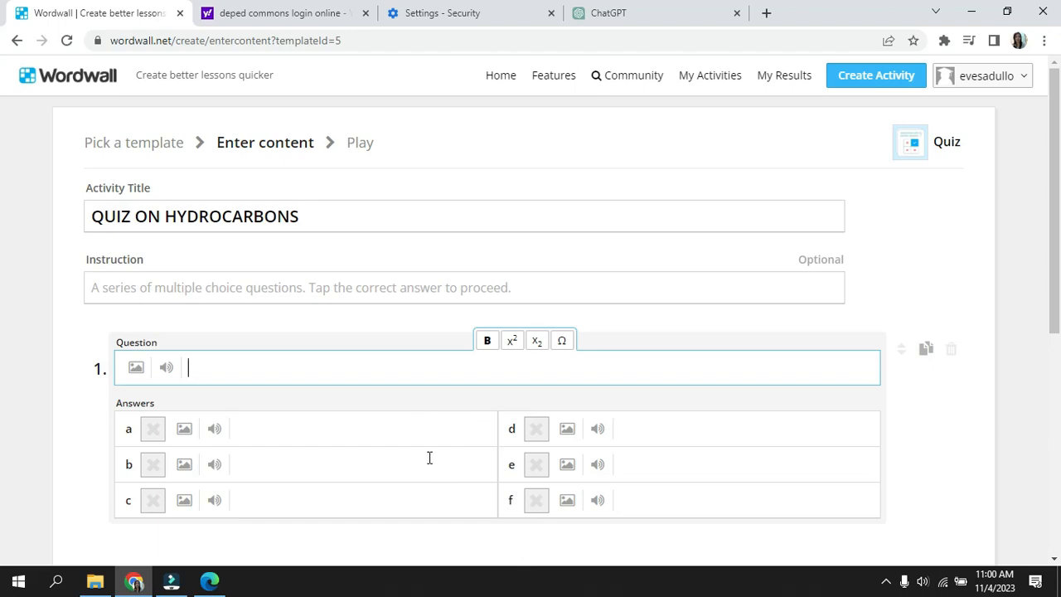
{"action": "scroll", "coordinate": [430, 461], "scroll_direction": "down", "scroll_amount": 2}
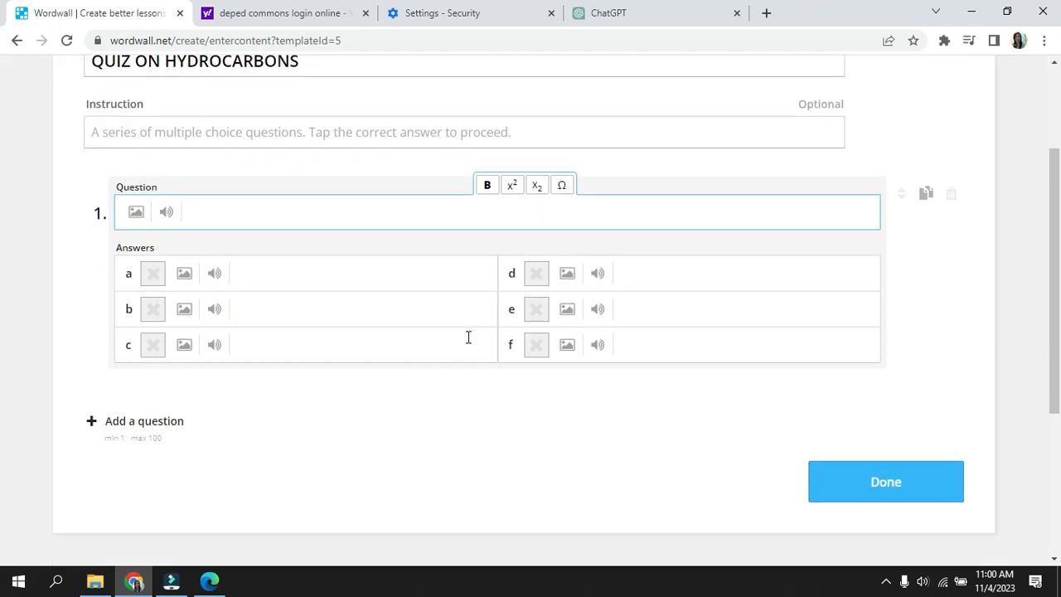
{"action": "scroll", "coordinate": [467, 337], "scroll_direction": "up", "scroll_amount": 2}
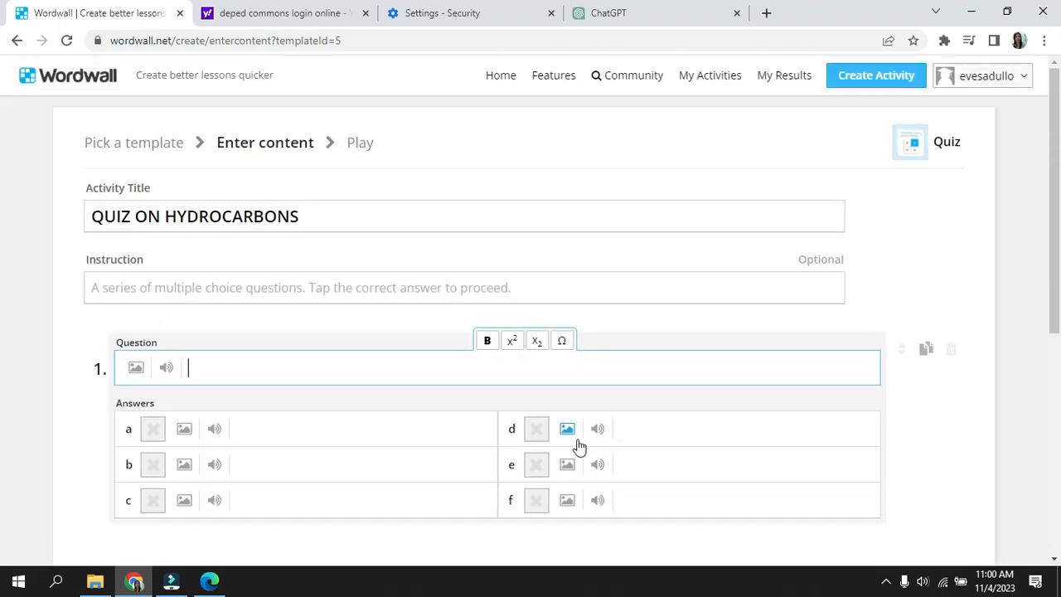
{"action": "left_click", "coordinate": [644, 19]}
{"action": "scroll", "coordinate": [509, 357], "scroll_direction": "up", "scroll_amount": 5}
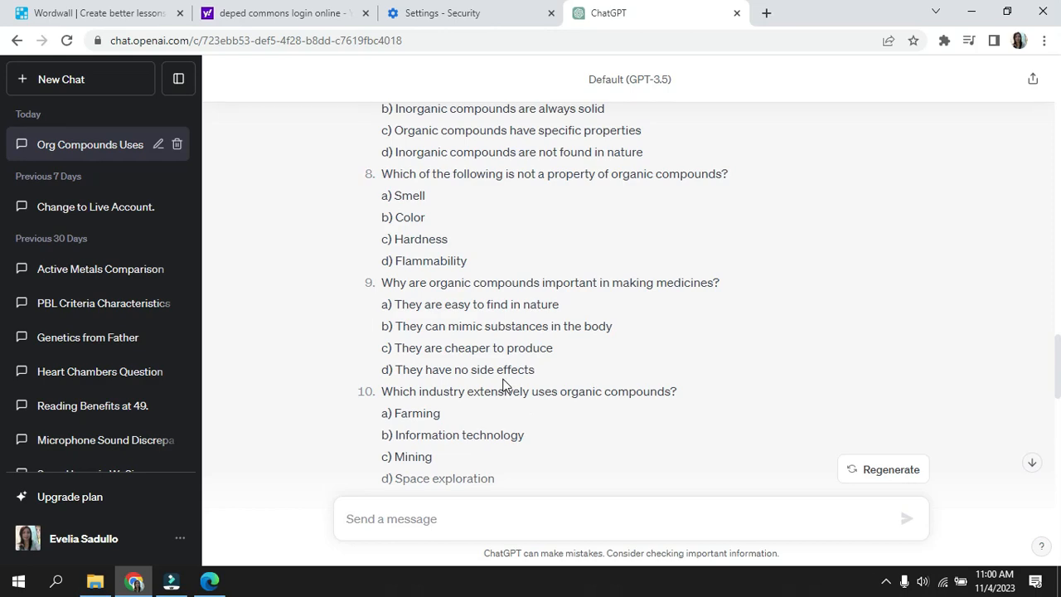
{"action": "scroll", "coordinate": [466, 375], "scroll_direction": "up", "scroll_amount": 10}
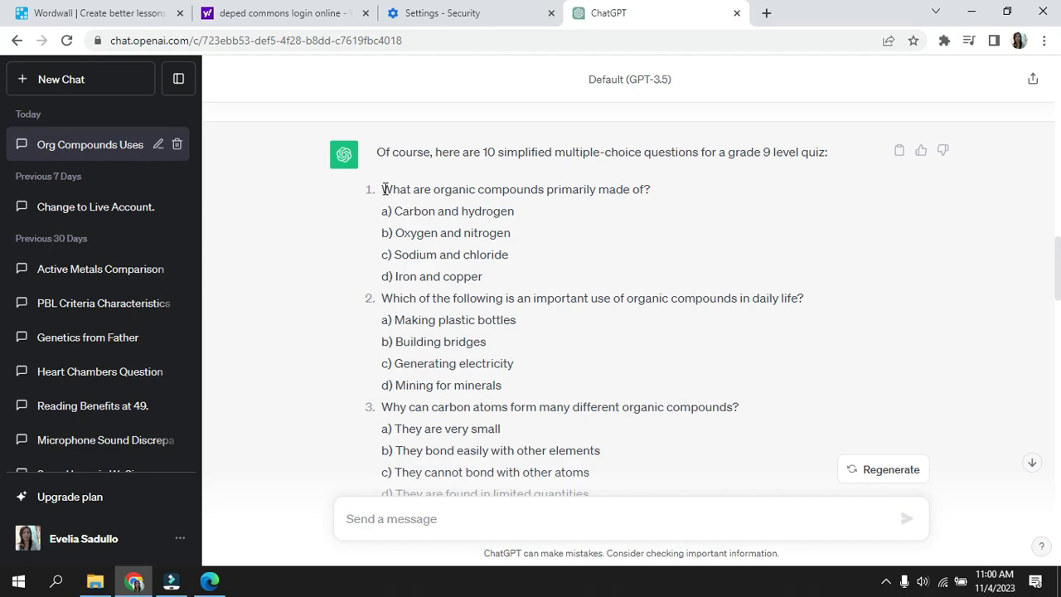
{"action": "left_click_drag", "start_coordinate": [382, 189], "coordinate": [502, 192]}
{"action": "left_click_drag", "start_coordinate": [634, 193], "coordinate": [664, 201]}
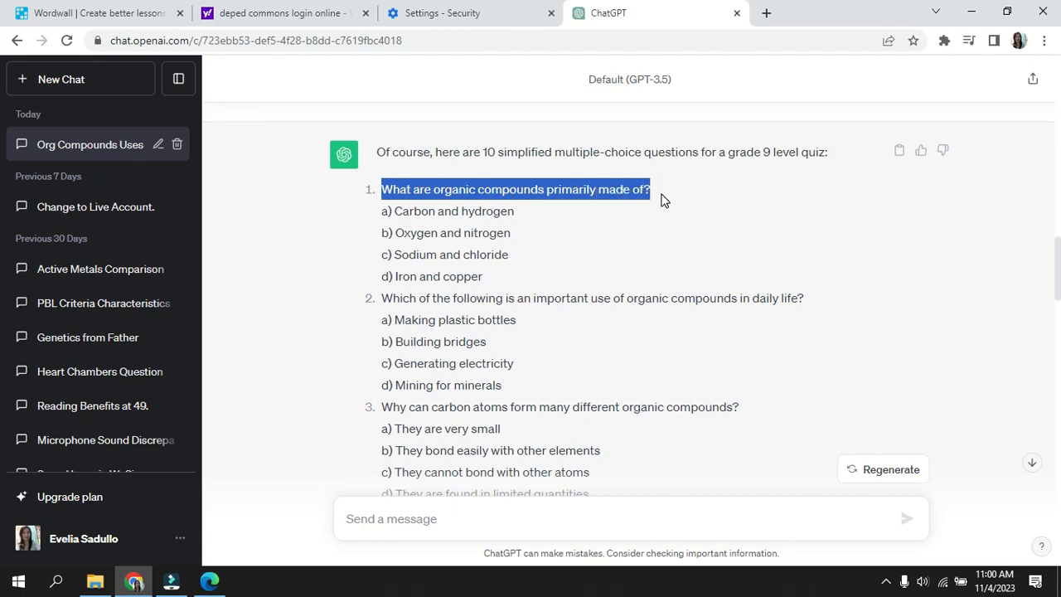
{"action": "right_click", "coordinate": [625, 189]}
{"action": "left_click", "coordinate": [668, 200]}
Return to the Wordwall quiz and paste the copied text as question 1
{"action": "left_click", "coordinate": [75, 14]}
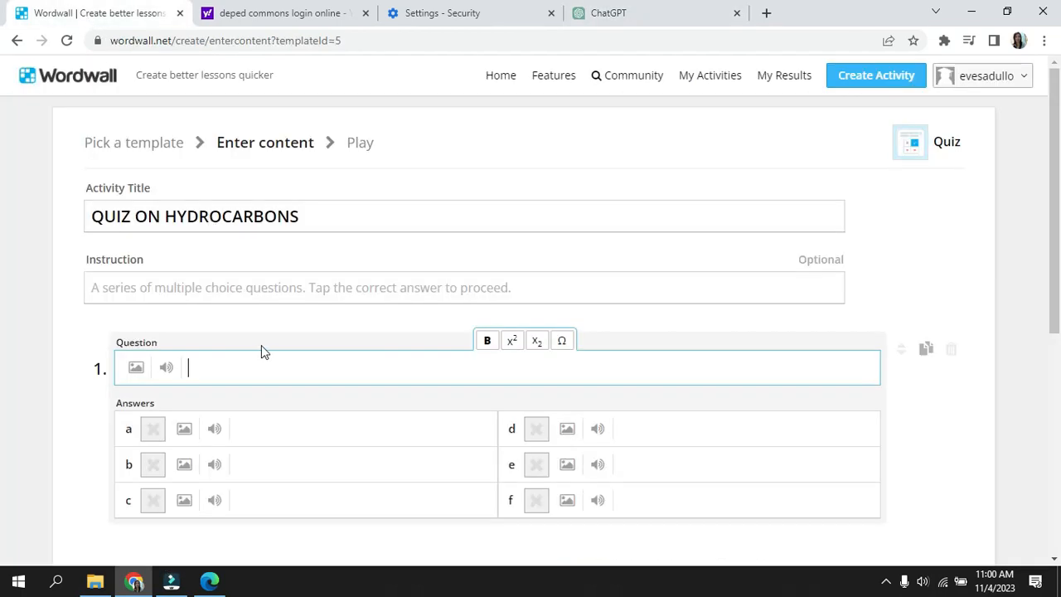
{"action": "right_click", "coordinate": [195, 371]}
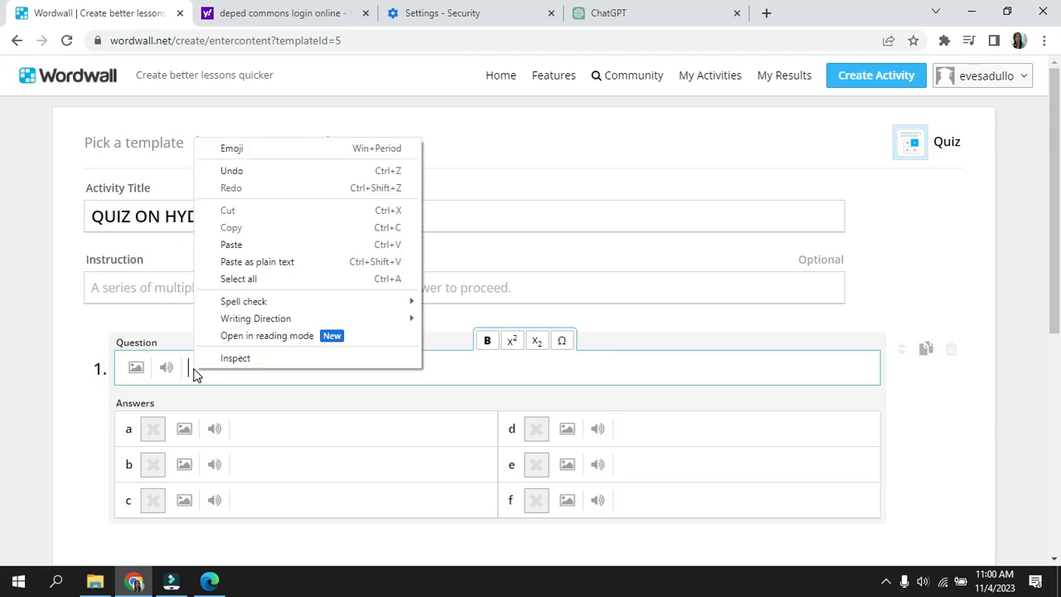
{"action": "left_click", "coordinate": [232, 244]}
Copy the four answer choices of the first question from ChatGPT, from "Carbon and hydrogen" through "Iron and copper"
{"action": "left_click", "coordinate": [247, 428]}
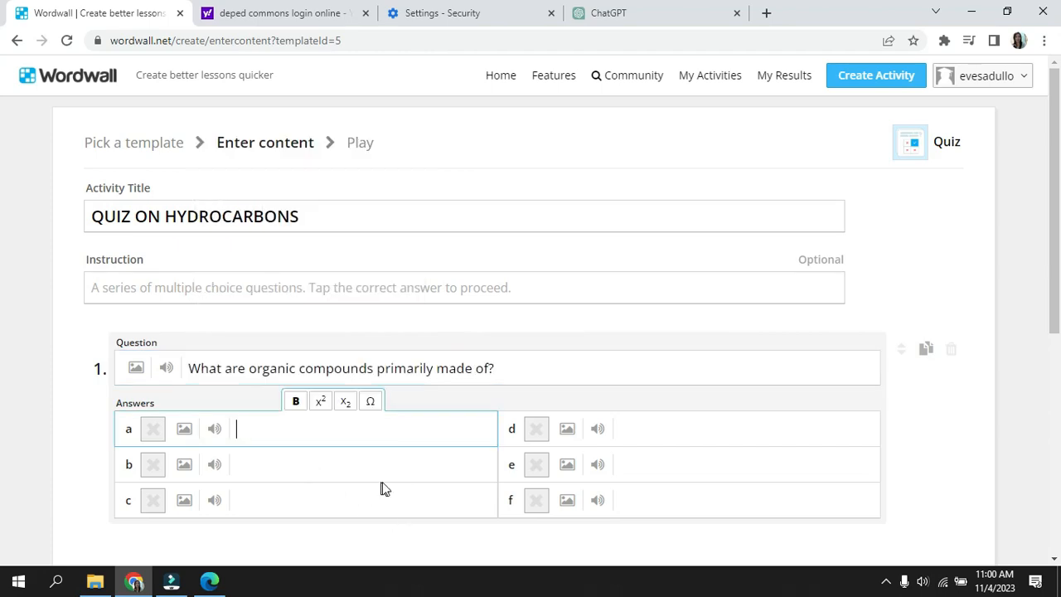
{"action": "left_click", "coordinate": [623, 13]}
{"action": "left_click_drag", "start_coordinate": [395, 210], "coordinate": [477, 270]}
{"action": "right_click", "coordinate": [461, 237]}
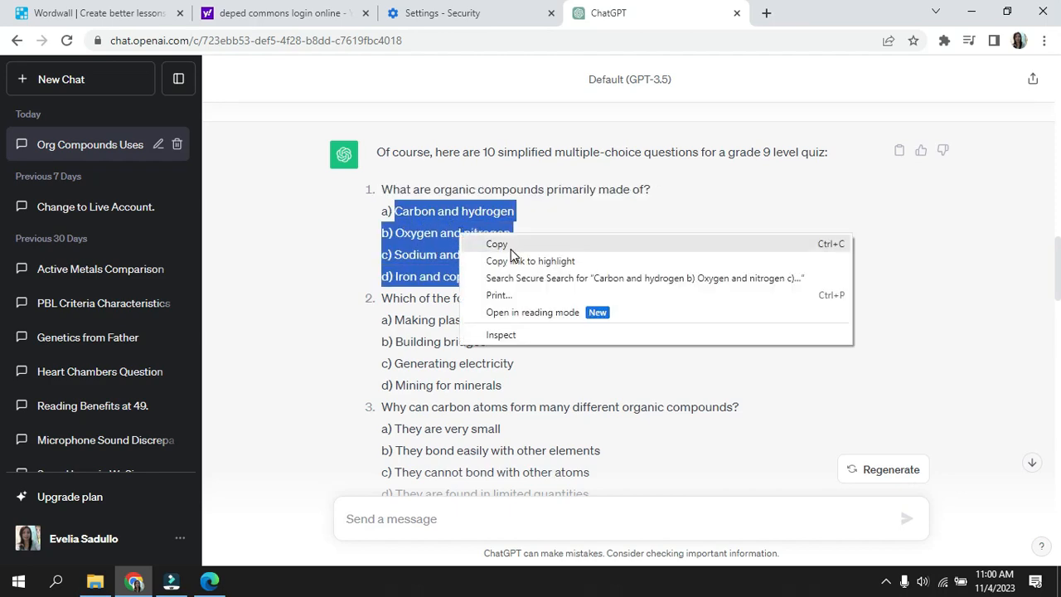
{"action": "left_click", "coordinate": [504, 243]}
Return to the Wordwall quiz and paste the copied choices into question 1's answers, starting at answer a
{"action": "left_click", "coordinate": [473, 12]}
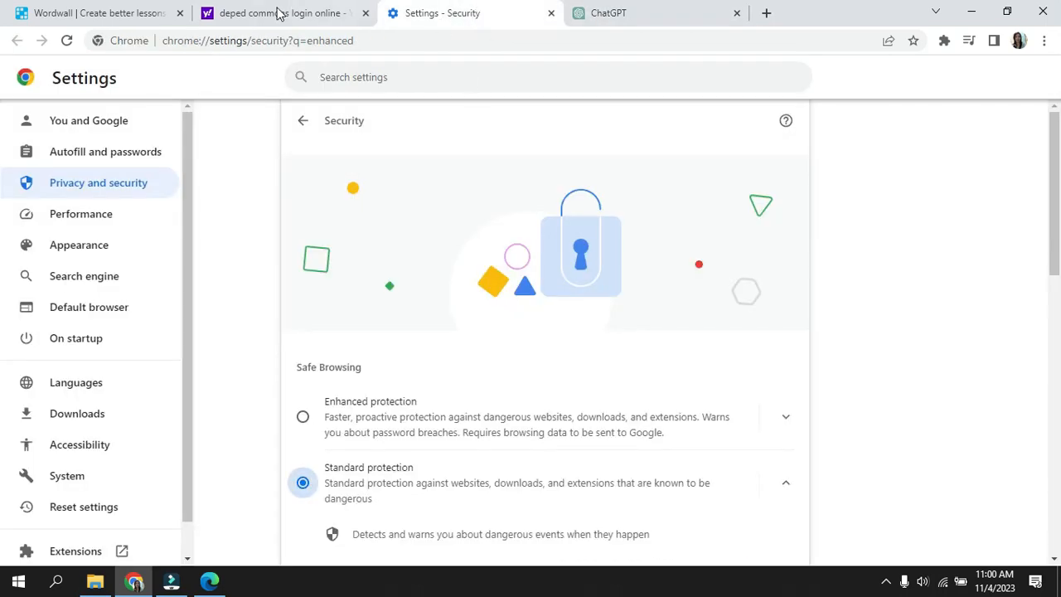
{"action": "left_click", "coordinate": [158, 12]}
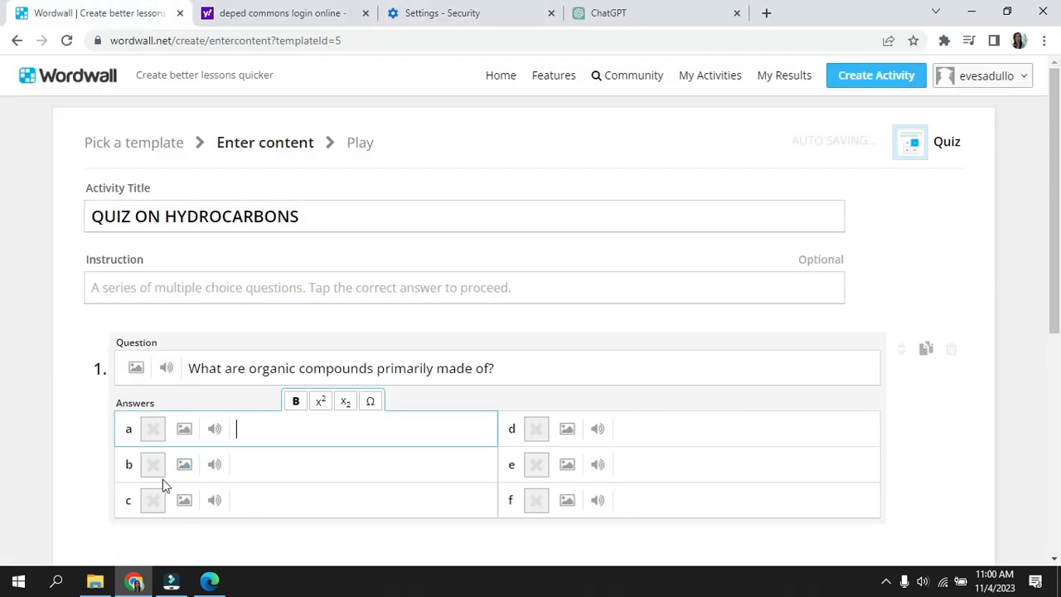
{"action": "right_click", "coordinate": [239, 428]}
{"action": "left_click", "coordinate": [287, 308]}
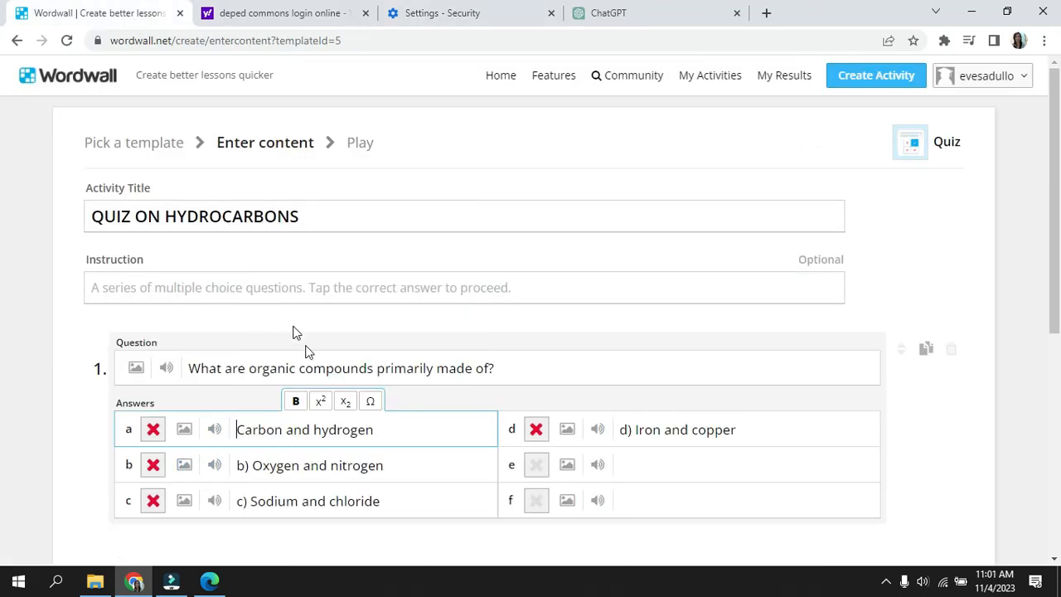
Remove the "b)" and "c)" prefixes from the answers "Oxygen and nitrogen" and "Sodium and chloride"
{"action": "left_click", "coordinate": [252, 465]}
{"action": "key", "text": "BackSpace"}
{"action": "key", "text": "BackSpace"}
{"action": "key", "text": "BackSpace"}
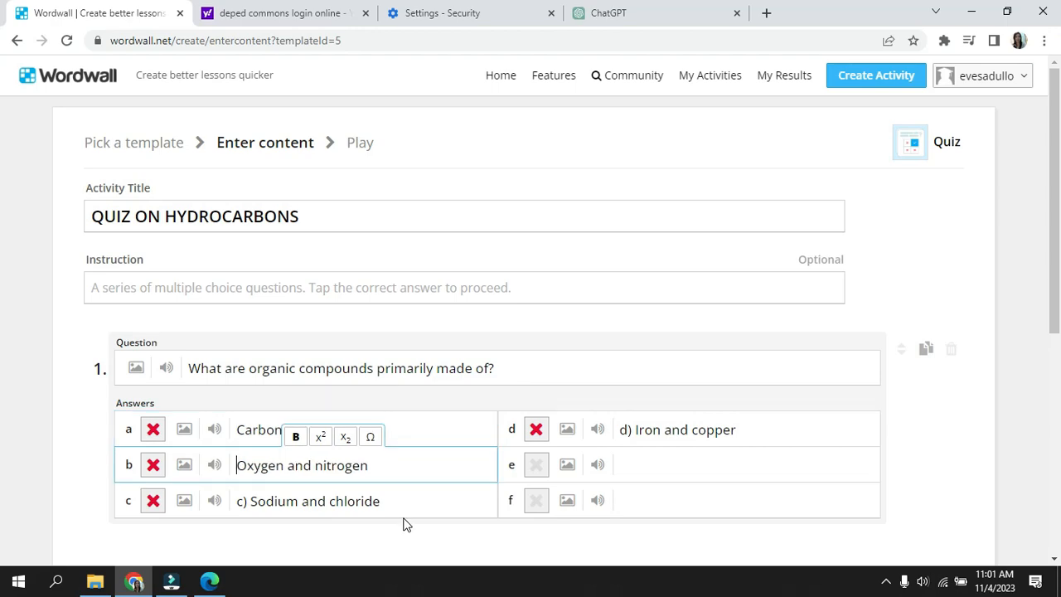
{"action": "left_click", "coordinate": [252, 501]}
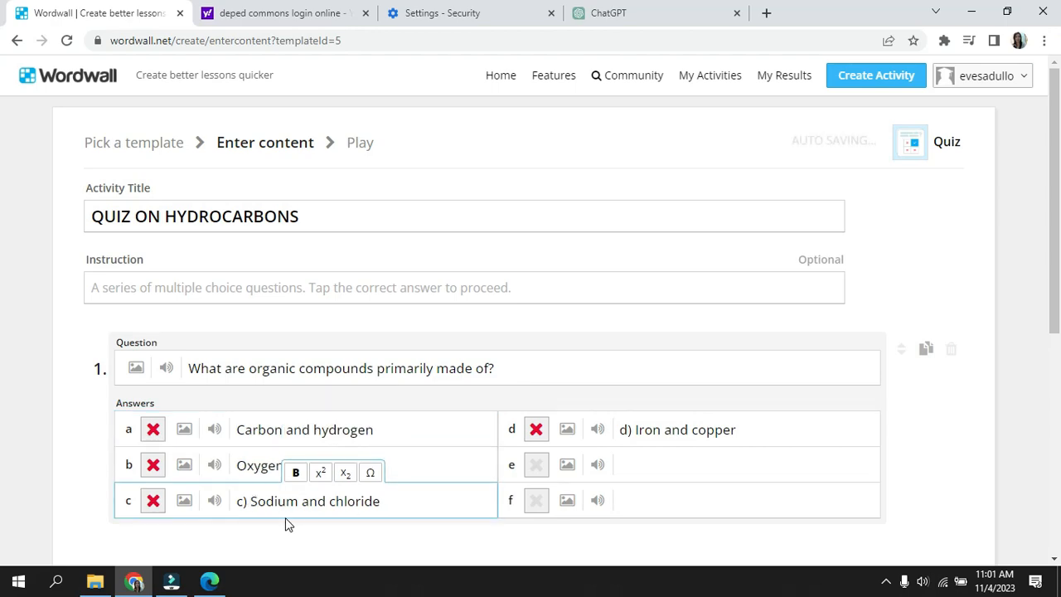
{"action": "key", "text": "BackSpace"}
{"action": "key", "text": "BackSpace"}
{"action": "key", "text": "BackSpace"}
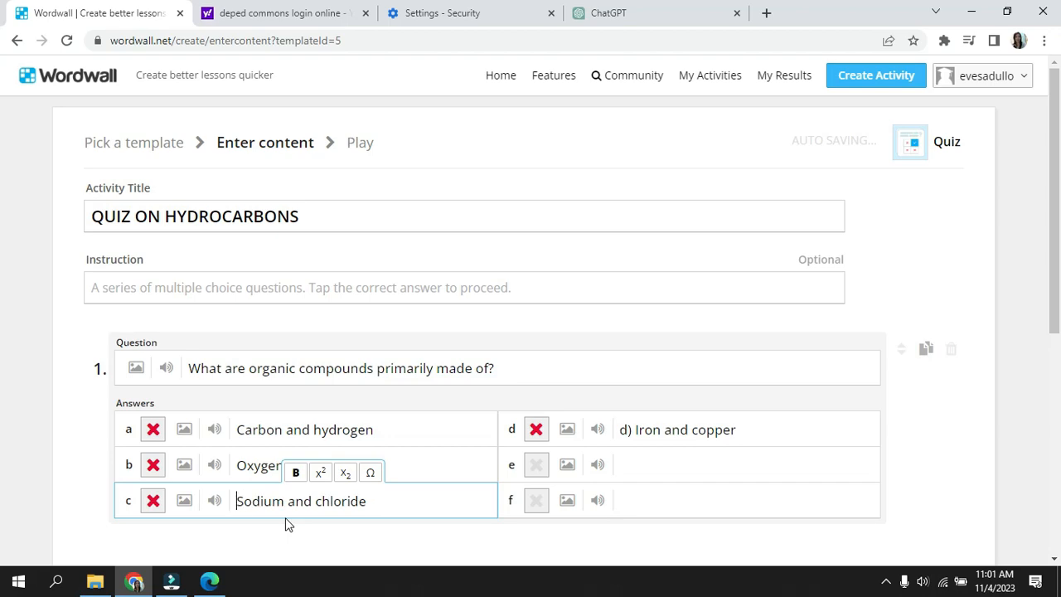
Remove the "d)" prefix from the answer "Iron and copper" and mark "Carbon and hydrogen" as the correct answer
{"action": "left_click", "coordinate": [637, 430]}
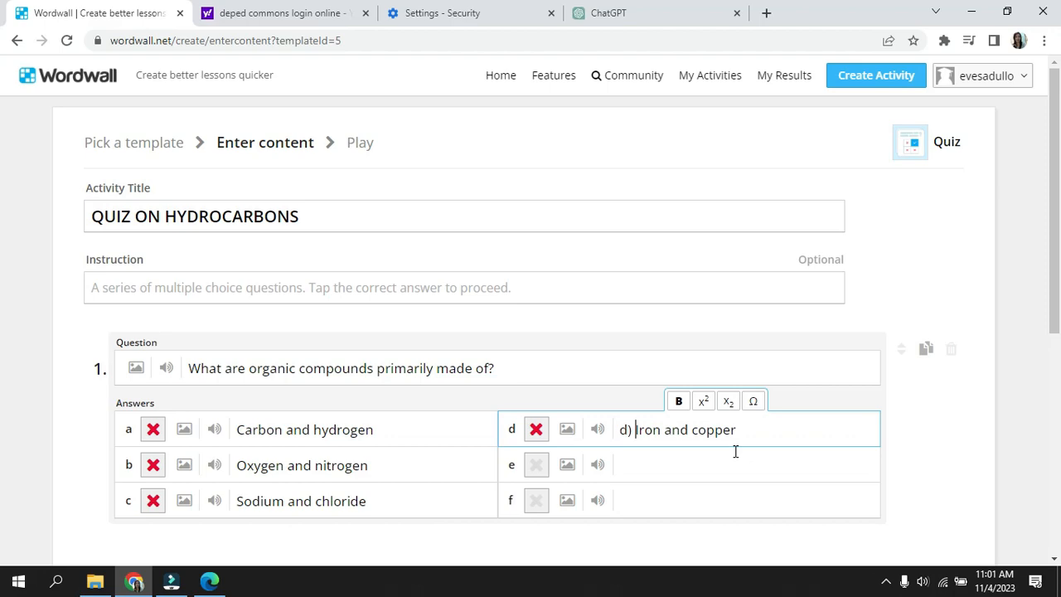
{"action": "key", "text": "BackSpace"}
{"action": "key", "text": "BackSpace"}
{"action": "key", "text": "BackSpace"}
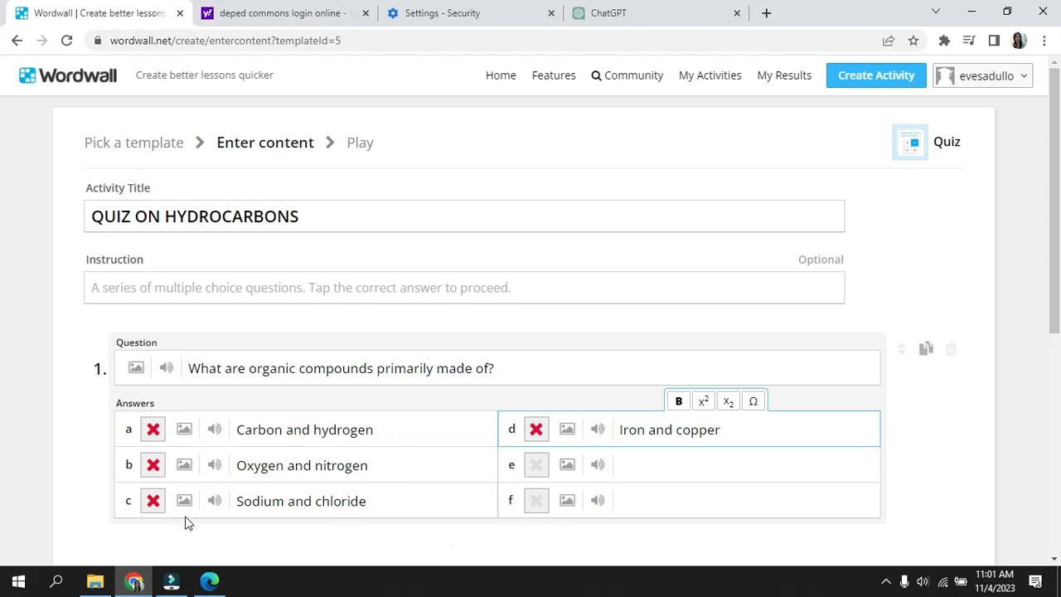
{"action": "left_click", "coordinate": [152, 432]}
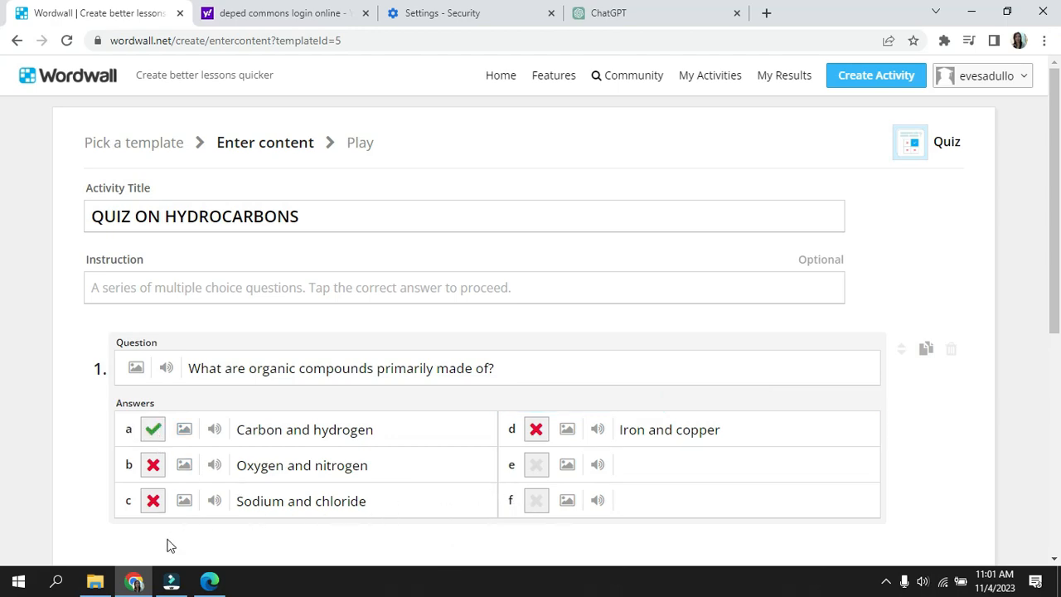
Add a second question to the quiz and copy "Why can carbon atoms form many different organic compounds?" from ChatGPT
{"action": "scroll", "coordinate": [332, 431], "scroll_direction": "down", "scroll_amount": 3}
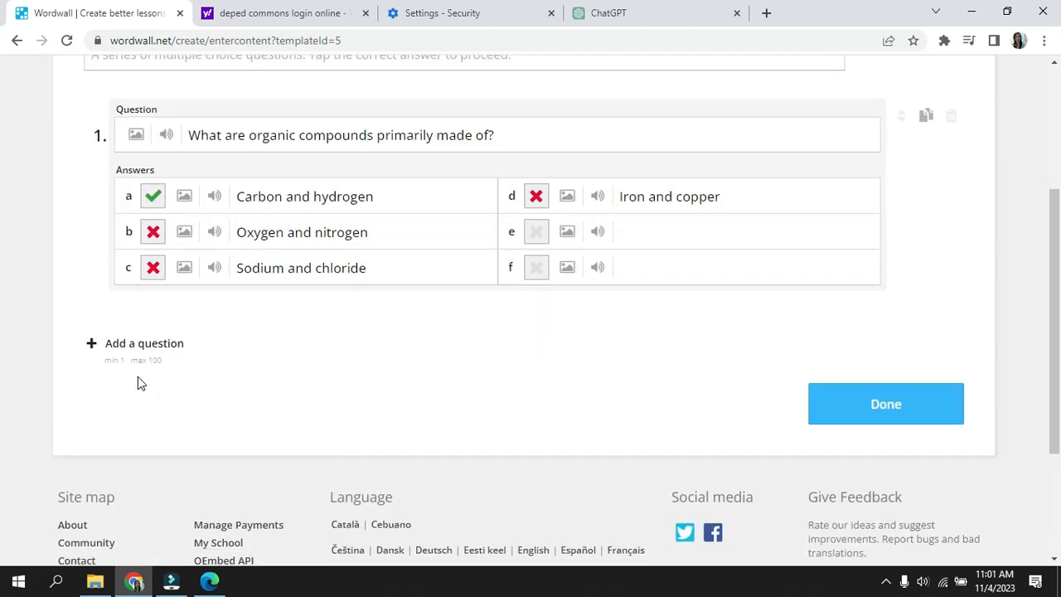
{"action": "left_click", "coordinate": [95, 346]}
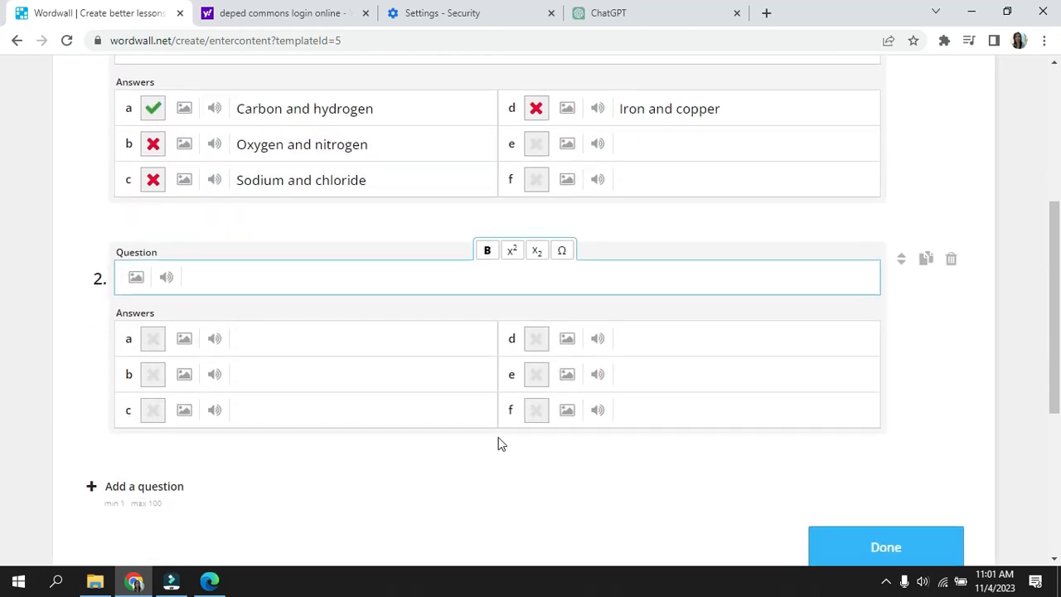
{"action": "left_click", "coordinate": [645, 12]}
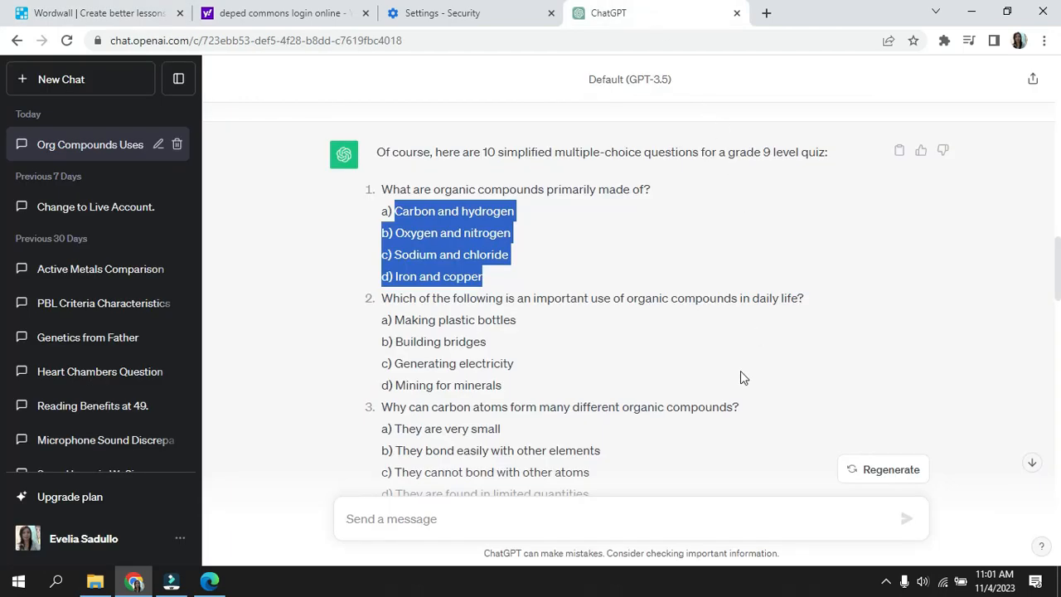
{"action": "scroll", "coordinate": [669, 353], "scroll_direction": "down", "scroll_amount": 3}
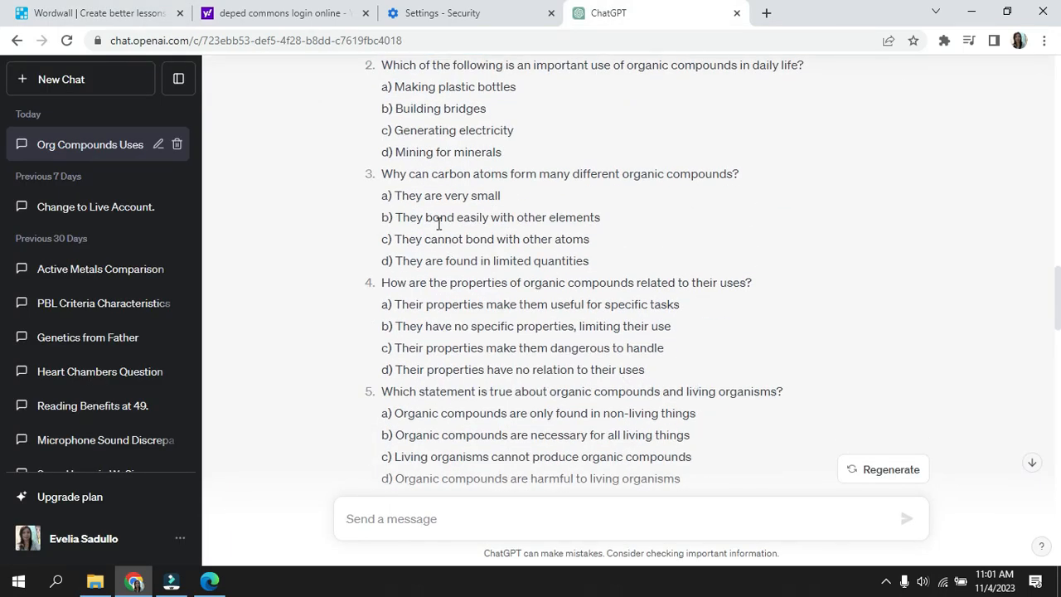
{"action": "left_click_drag", "start_coordinate": [407, 175], "coordinate": [756, 192]}
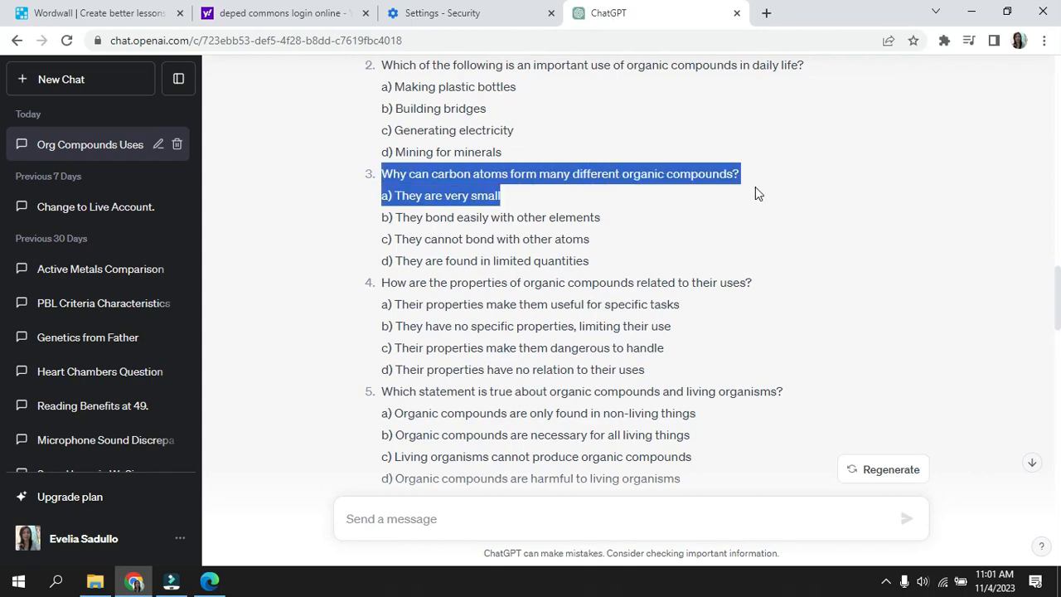
{"action": "left_click", "coordinate": [699, 218]}
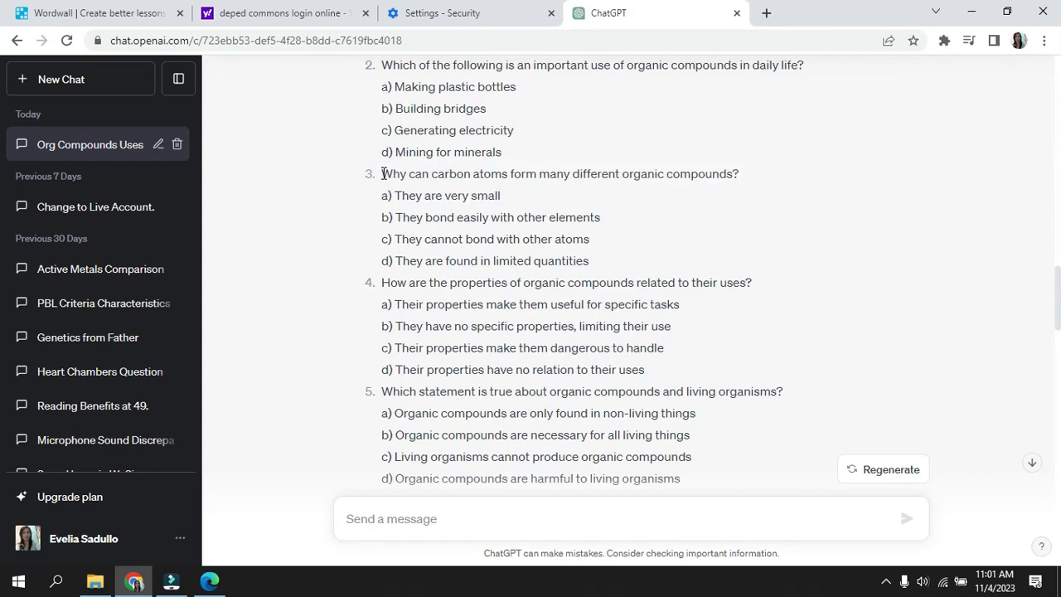
{"action": "left_click_drag", "start_coordinate": [383, 173], "coordinate": [741, 173]}
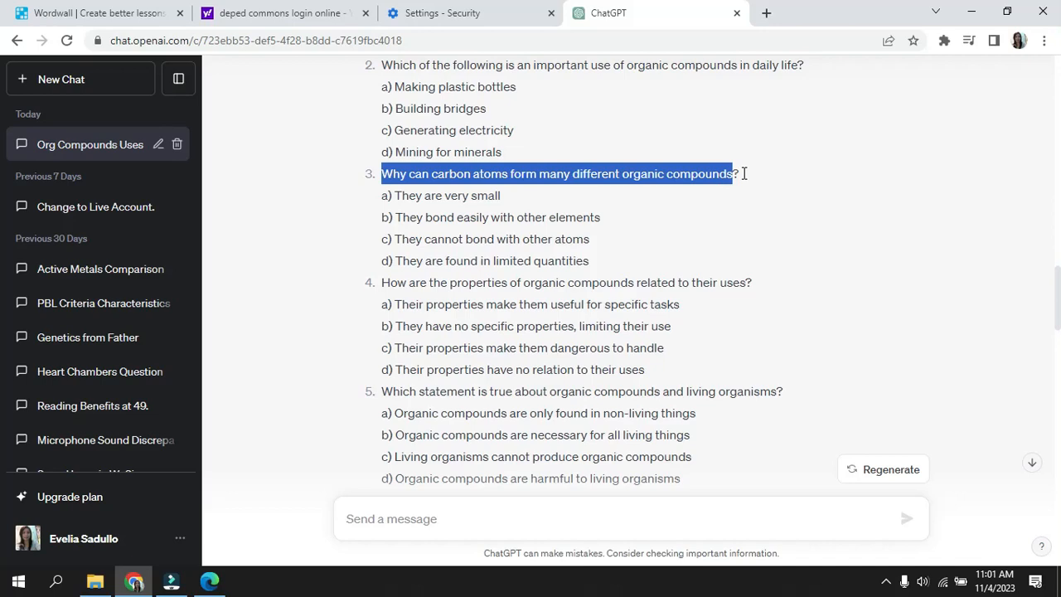
{"action": "right_click", "coordinate": [677, 175]}
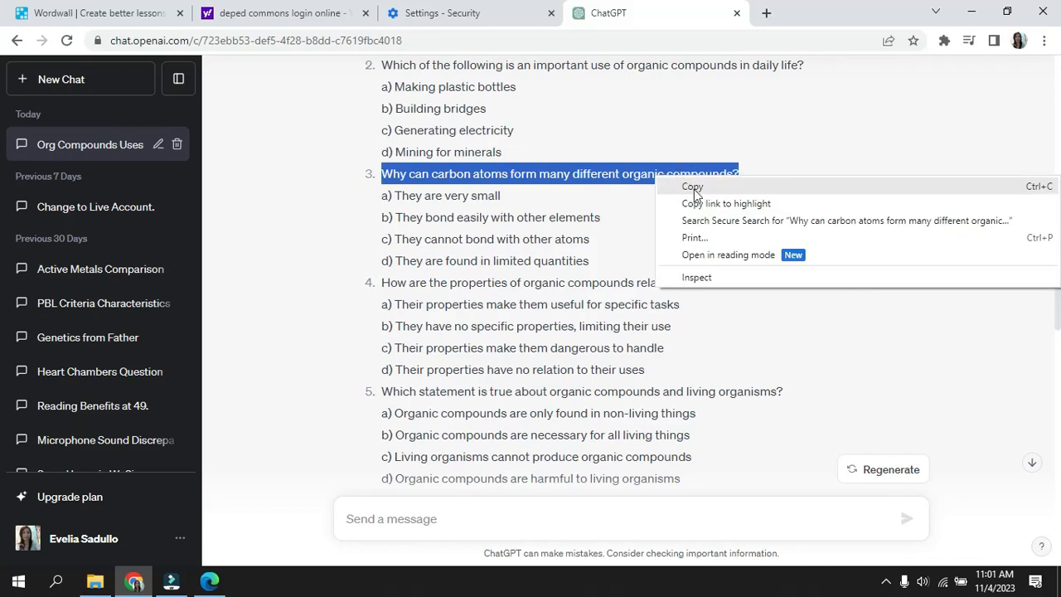
{"action": "left_click", "coordinate": [693, 190]}
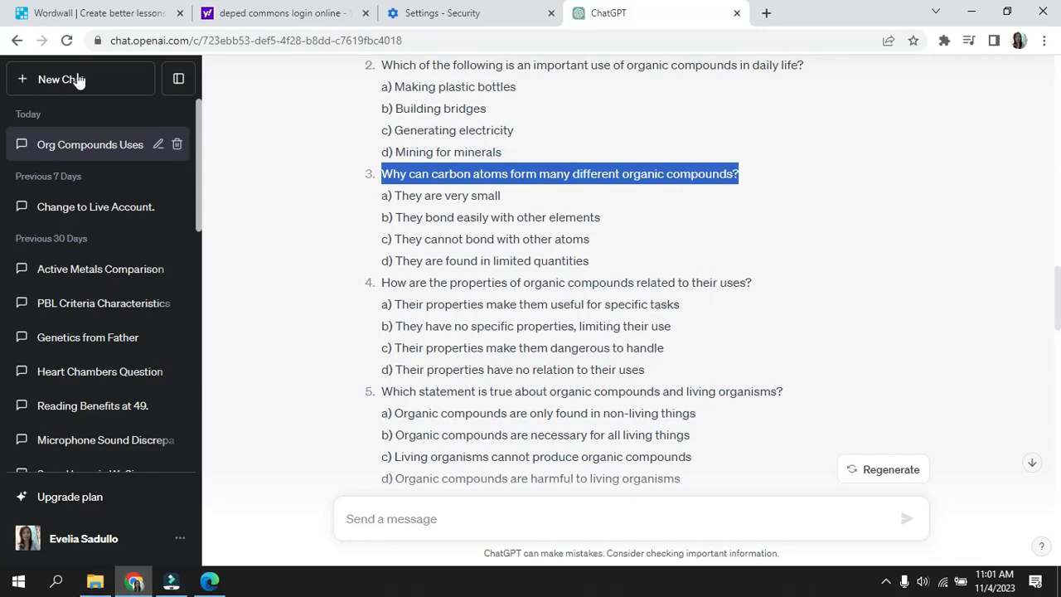
Return to the Wordwall quiz and paste the copied text as question 2
{"action": "left_click", "coordinate": [83, 12]}
{"action": "right_click", "coordinate": [196, 277]}
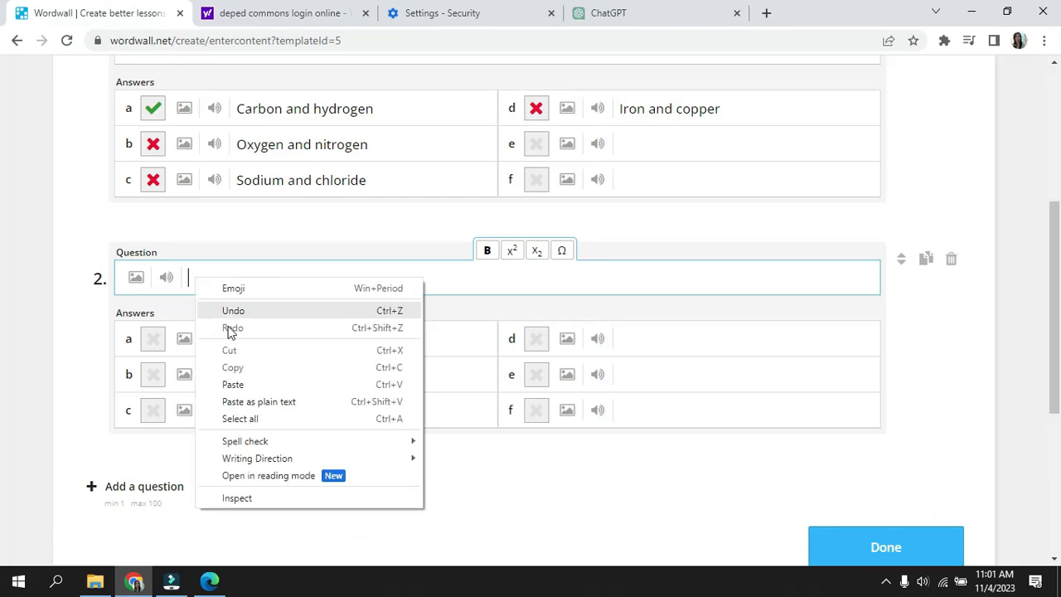
{"action": "left_click", "coordinate": [239, 383]}
Copy the carbon-atoms question's four answer choices from ChatGPT, from "They are very small" through "They are found in limited quantities"
{"action": "left_click", "coordinate": [257, 341]}
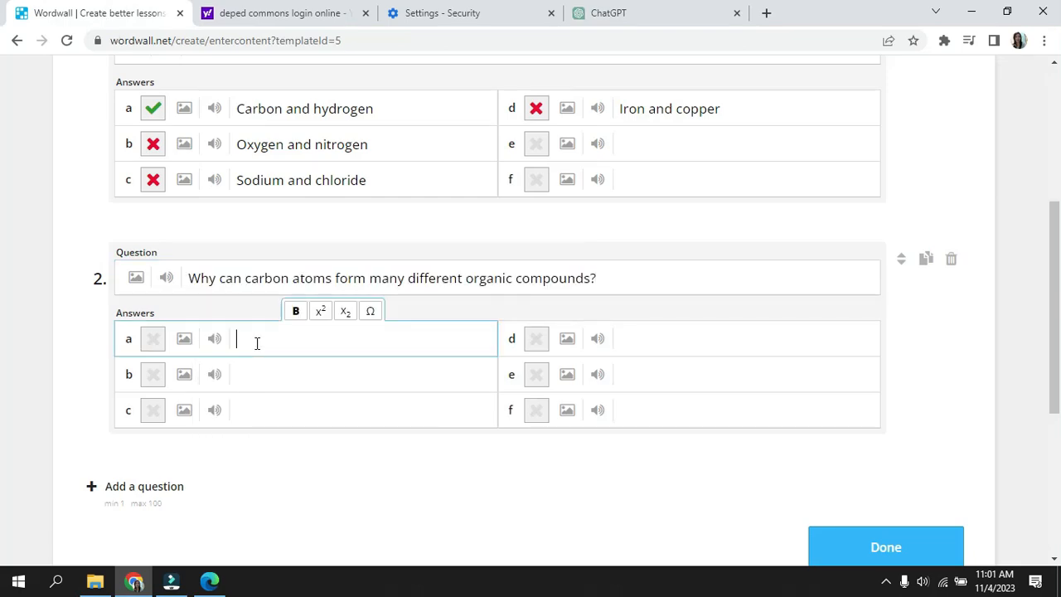
{"action": "left_click", "coordinate": [608, 13]}
{"action": "left_click_drag", "start_coordinate": [395, 198], "coordinate": [594, 262]}
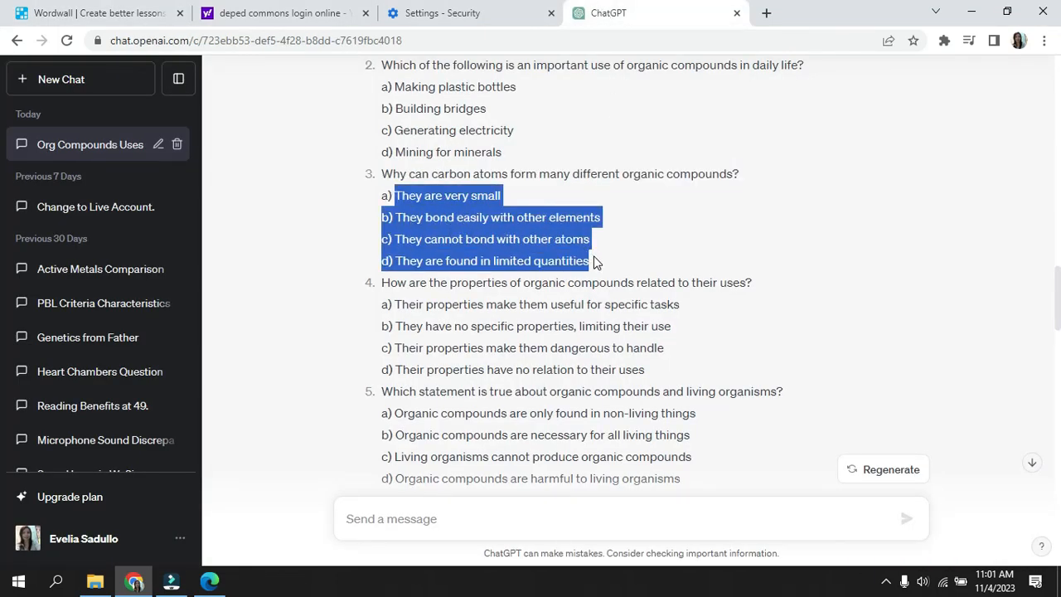
{"action": "right_click", "coordinate": [541, 224]}
{"action": "left_click", "coordinate": [545, 235]}
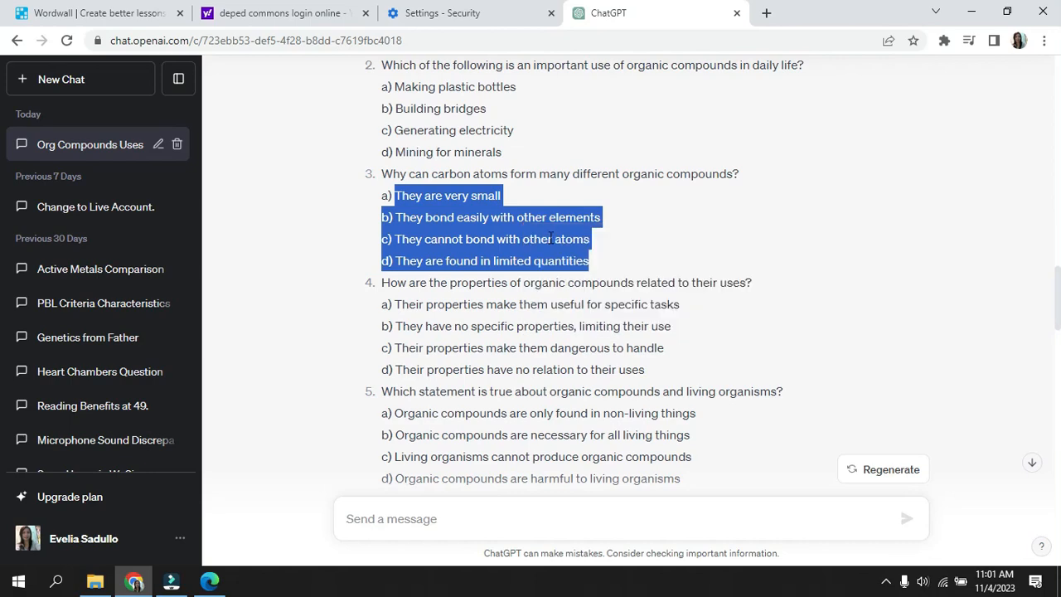
Switch back to Wordwall and paste the copied choices into question 2's answers, starting at answer a
{"action": "left_click", "coordinate": [107, 12]}
{"action": "right_click", "coordinate": [238, 340]}
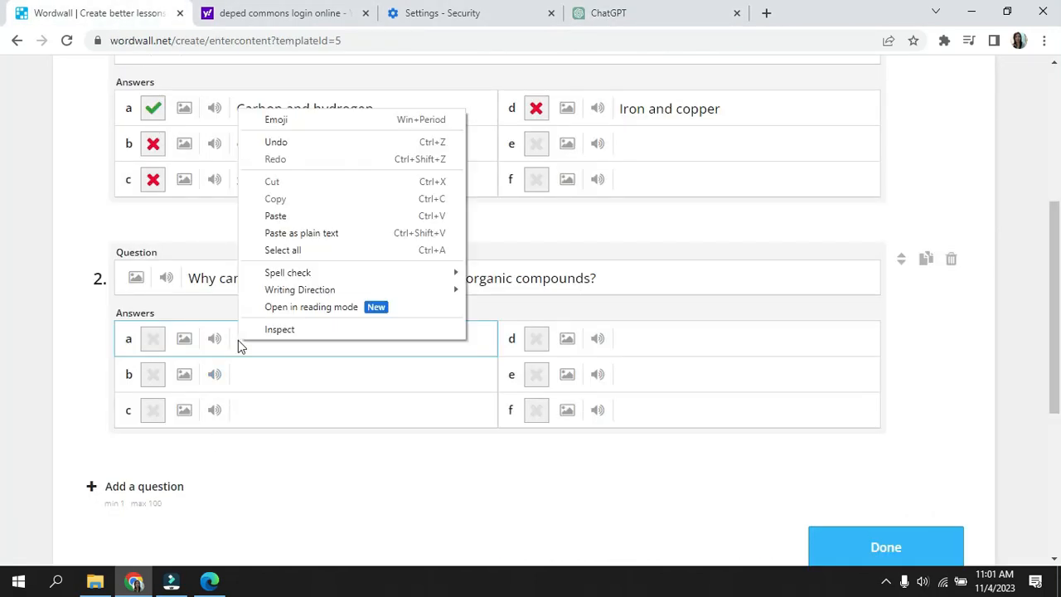
{"action": "left_click", "coordinate": [283, 219]}
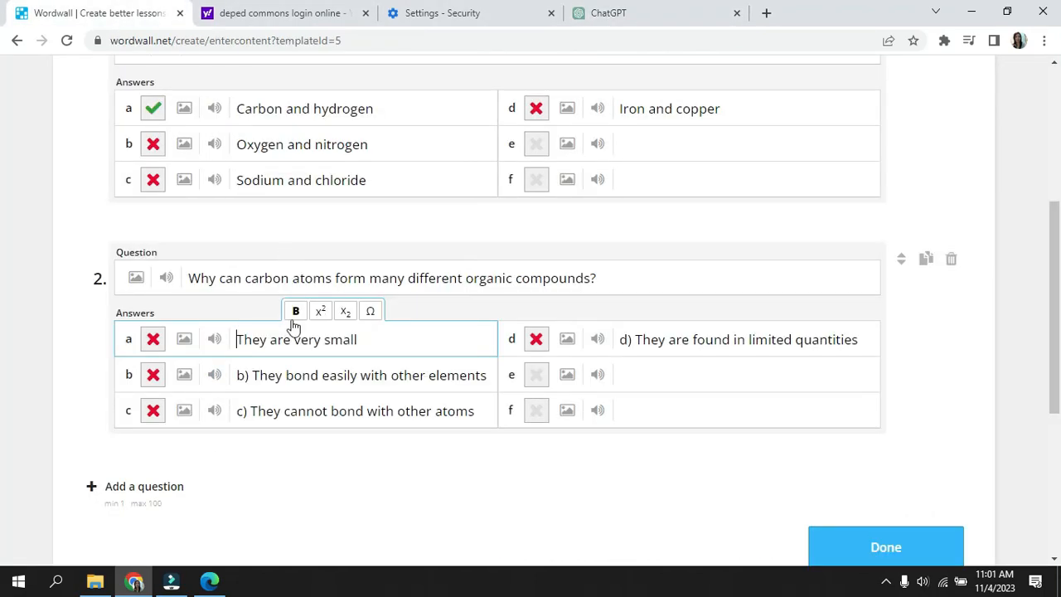
Remove the "b)" and "c)" prefixes from the answers "They bond easily with other elements" and "They cannot bond with other atoms"
{"action": "left_click", "coordinate": [253, 375]}
{"action": "key", "text": "BackSpace"}
{"action": "key", "text": "BackSpace"}
{"action": "key", "text": "BackSpace"}
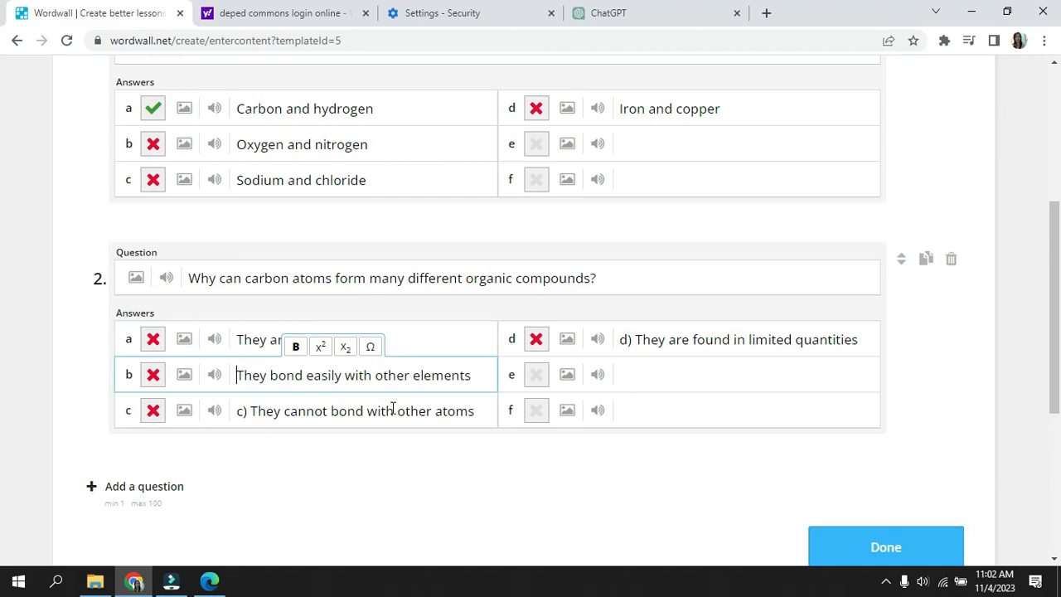
{"action": "left_click", "coordinate": [252, 412]}
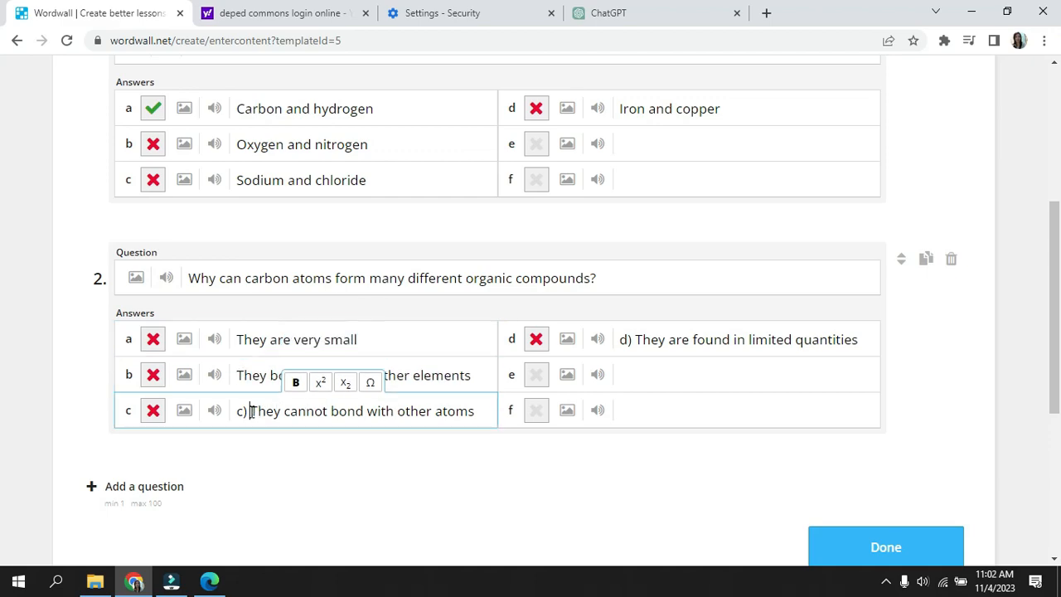
{"action": "key", "text": "BackSpace"}
{"action": "key", "text": "BackSpace"}
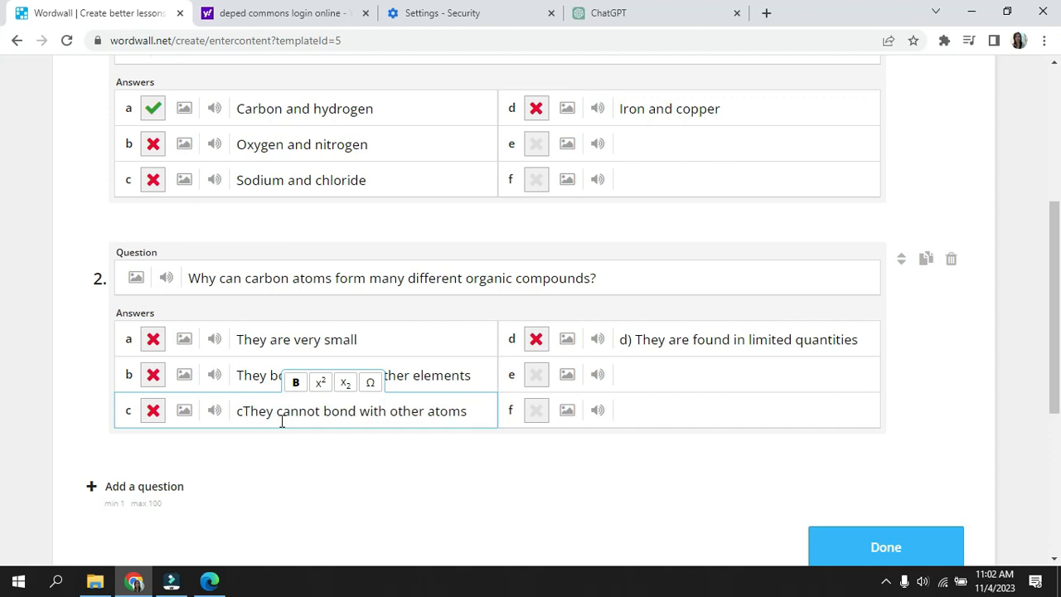
{"action": "key", "text": "BackSpace"}
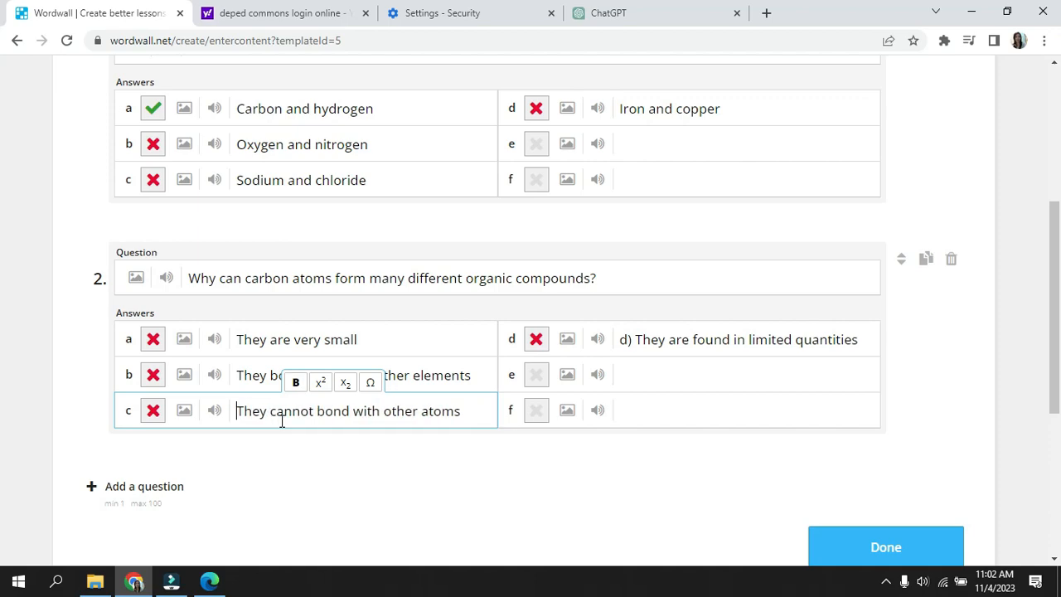
Remove the "d)" prefix from "They are found in limited quantities" and mark "They bond easily with other elements" as the correct answer
{"action": "left_click", "coordinate": [637, 340]}
{"action": "key", "text": "BackSpace"}
{"action": "key", "text": "BackSpace"}
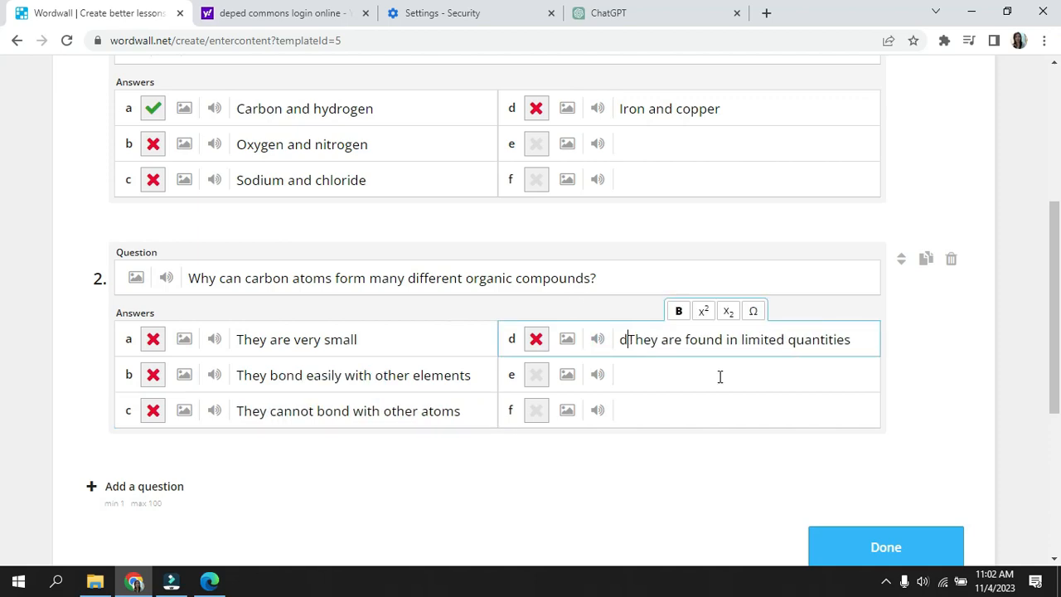
{"action": "key", "text": "BackSpace"}
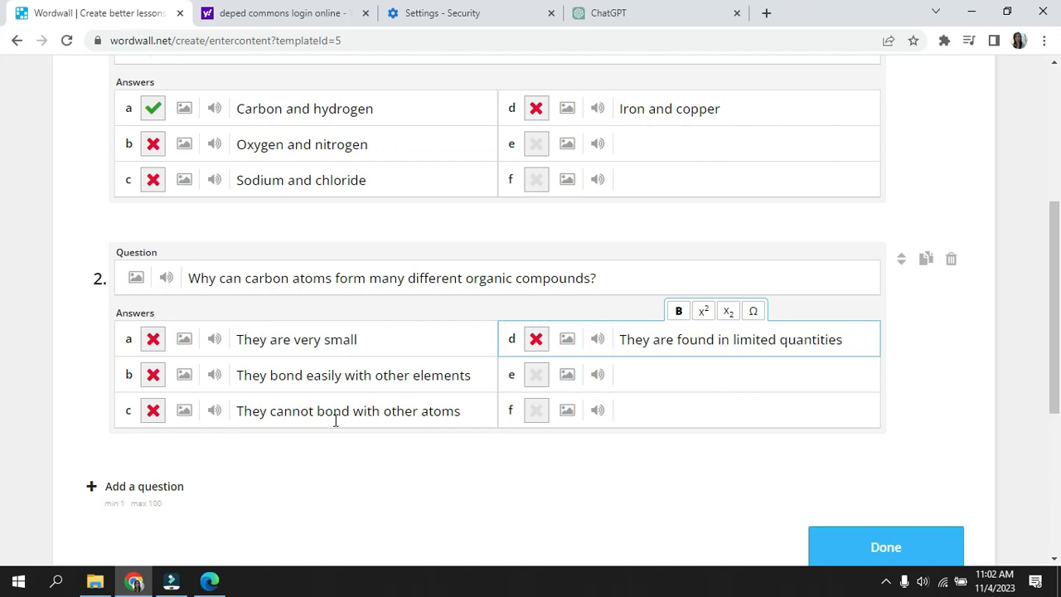
{"action": "left_click", "coordinate": [154, 375]}
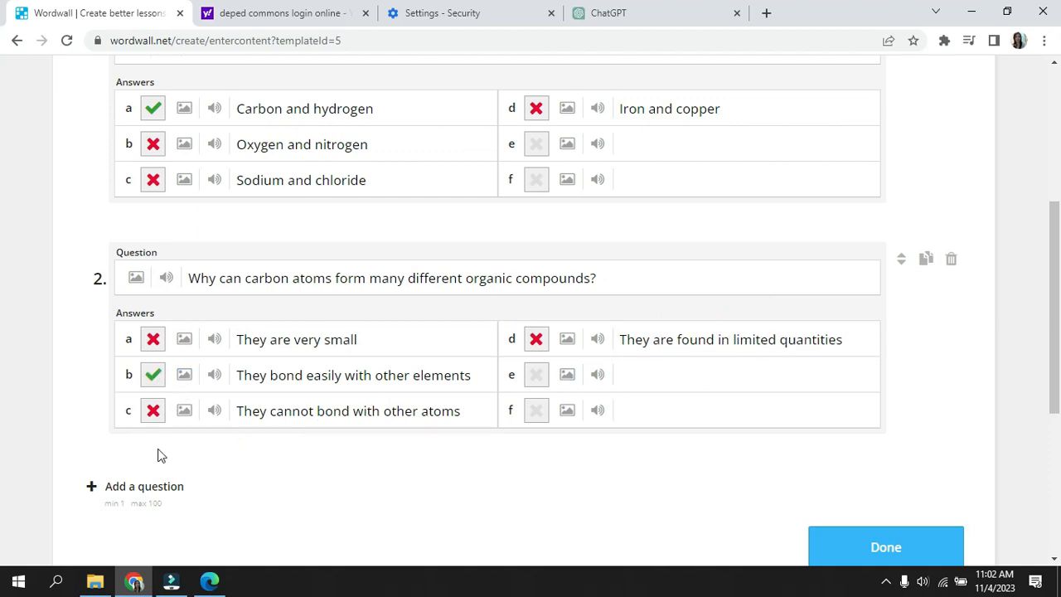
Add a third question and copy "Which of the following is the simplest type of hydrocarbon?" from the hydrocarbons quiz in ChatGPT
{"action": "left_click", "coordinate": [105, 490]}
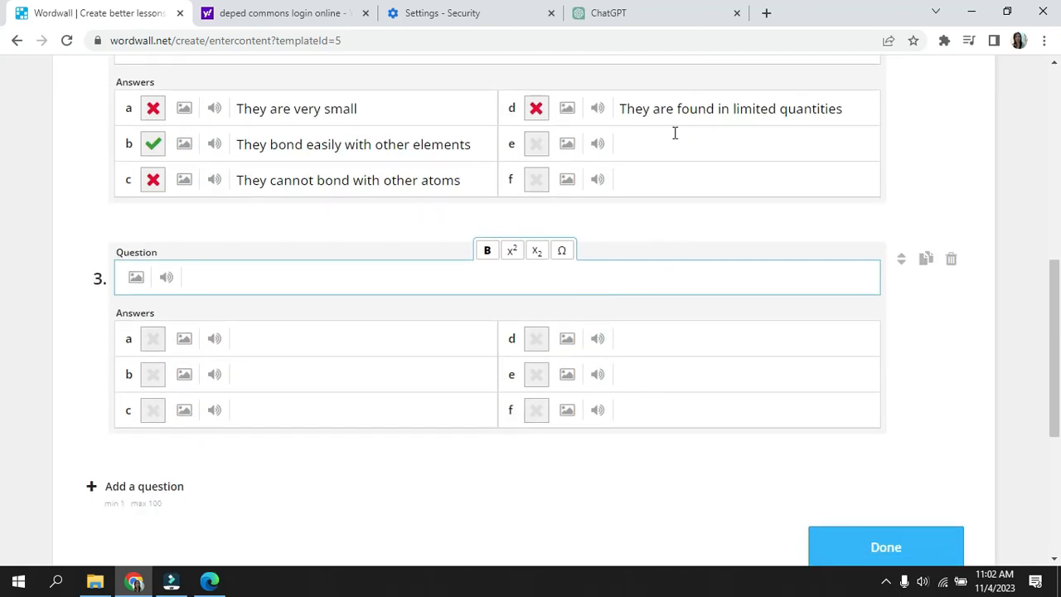
{"action": "left_click", "coordinate": [663, 15]}
{"action": "left_click", "coordinate": [491, 392]}
{"action": "scroll", "coordinate": [515, 390], "scroll_direction": "down", "scroll_amount": 9}
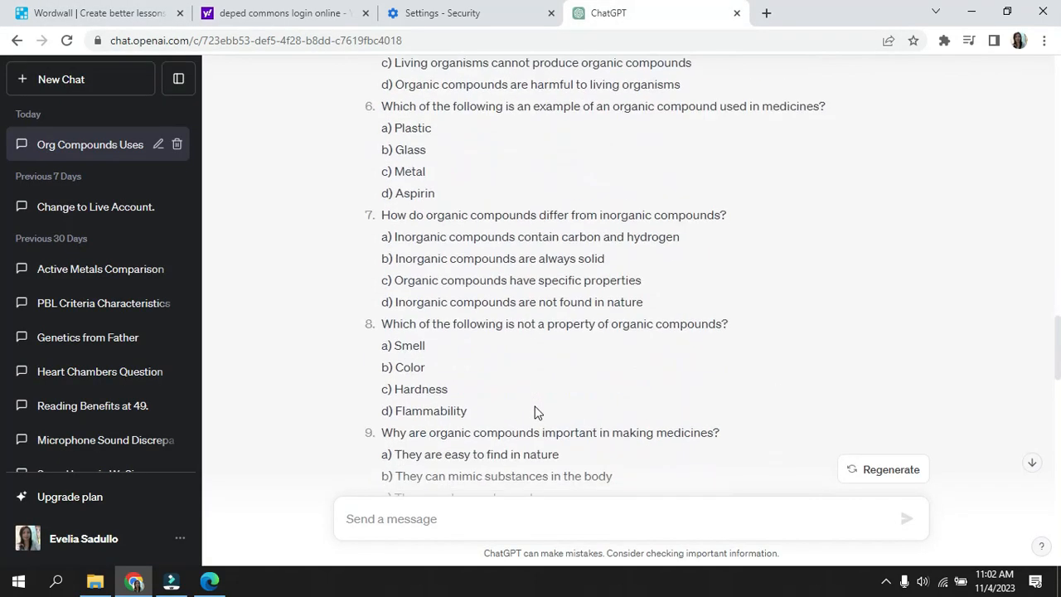
{"action": "scroll", "coordinate": [567, 381], "scroll_direction": "down", "scroll_amount": 5}
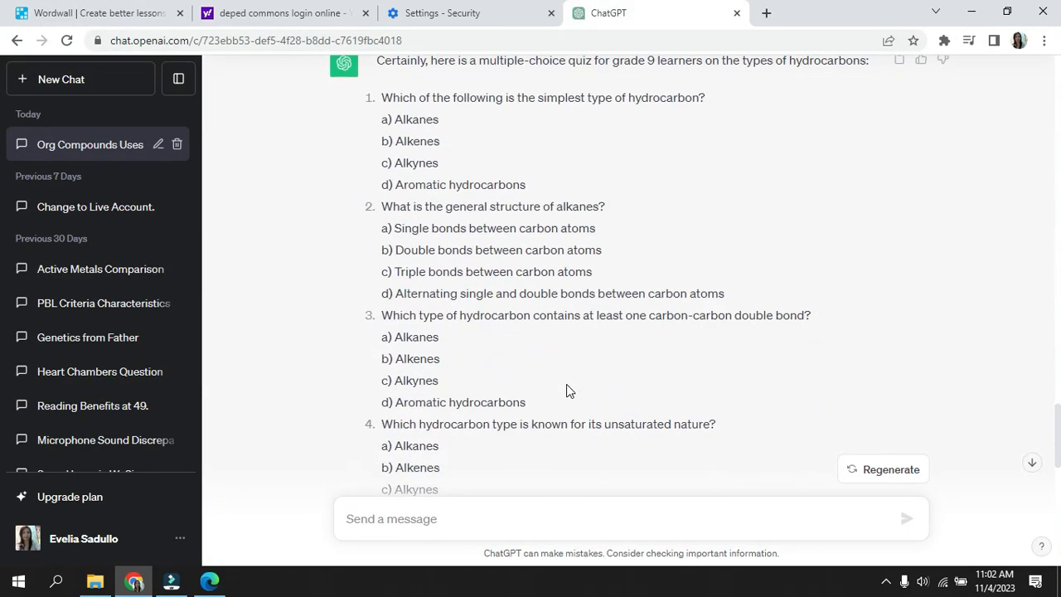
{"action": "left_click_drag", "start_coordinate": [384, 99], "coordinate": [718, 110]}
{"action": "right_click", "coordinate": [664, 94]}
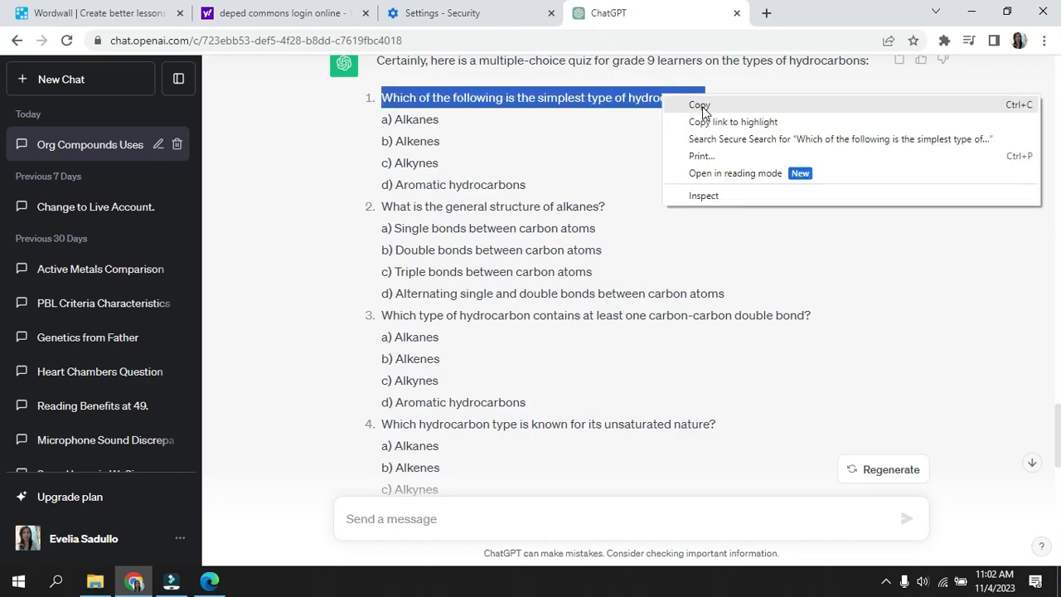
{"action": "left_click", "coordinate": [702, 106]}
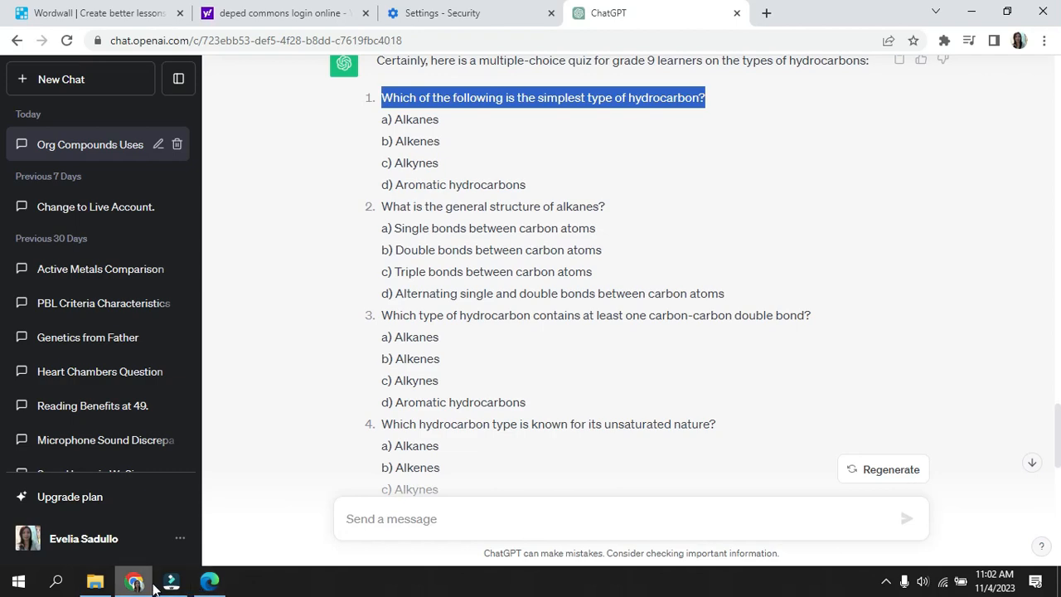
Return to the Wordwall quiz and paste the copied hydrocarbon question as question 3
{"action": "left_click", "coordinate": [141, 11]}
{"action": "right_click", "coordinate": [188, 278]}
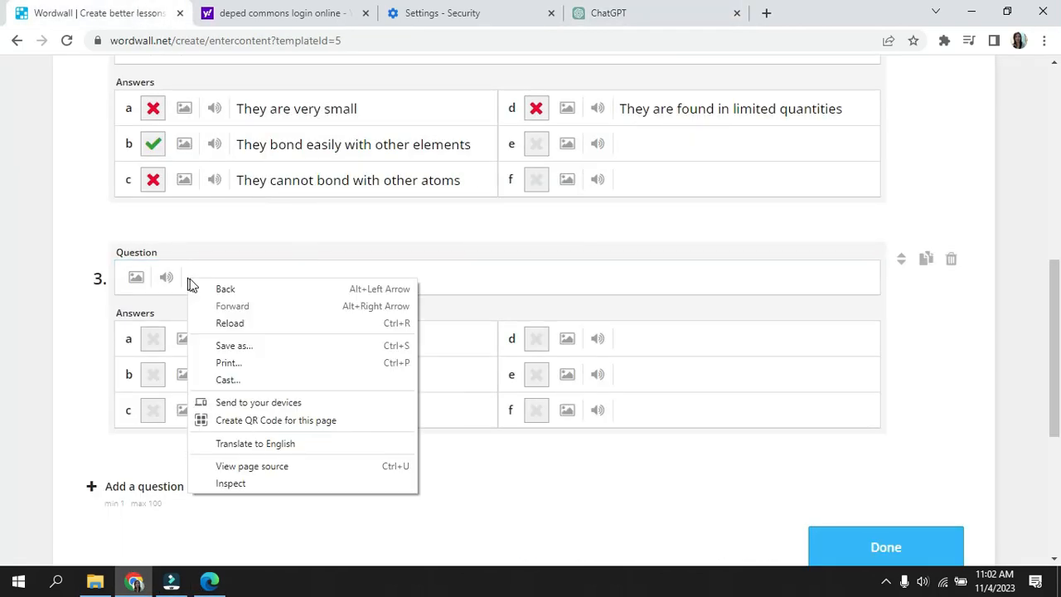
{"action": "left_click", "coordinate": [206, 275]}
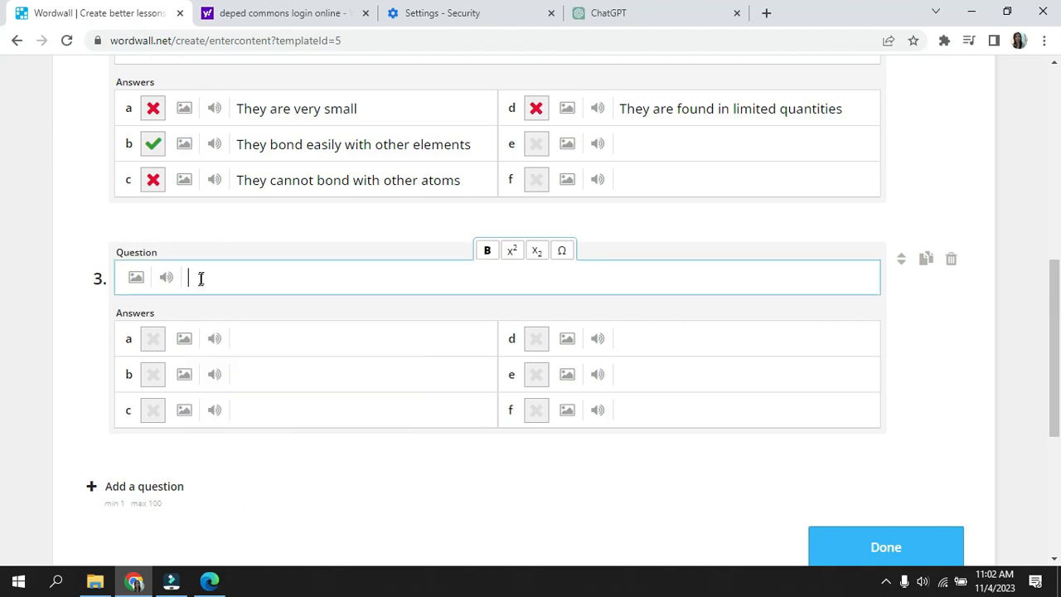
{"action": "right_click", "coordinate": [198, 283]}
{"action": "left_click", "coordinate": [255, 393]}
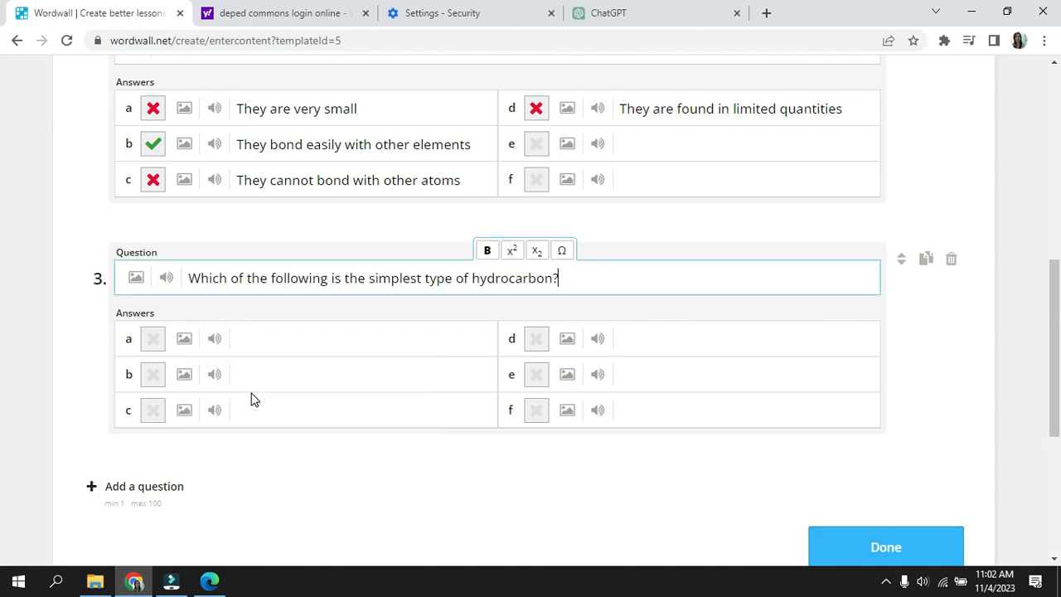
Copy the simplest-hydrocarbon question's four answer choices from ChatGPT, from "a) Alkanes" through "d) Aromatic hydrocarbons"
{"action": "left_click", "coordinate": [237, 342]}
{"action": "left_click", "coordinate": [658, 15]}
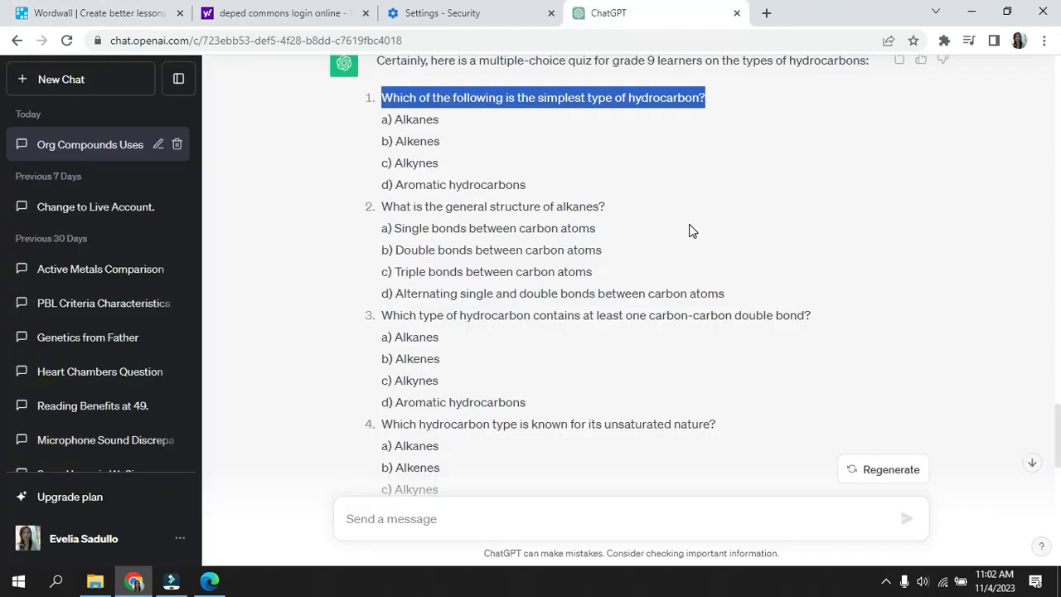
{"action": "left_click_drag", "start_coordinate": [384, 122], "coordinate": [535, 189]}
{"action": "right_click", "coordinate": [421, 139]}
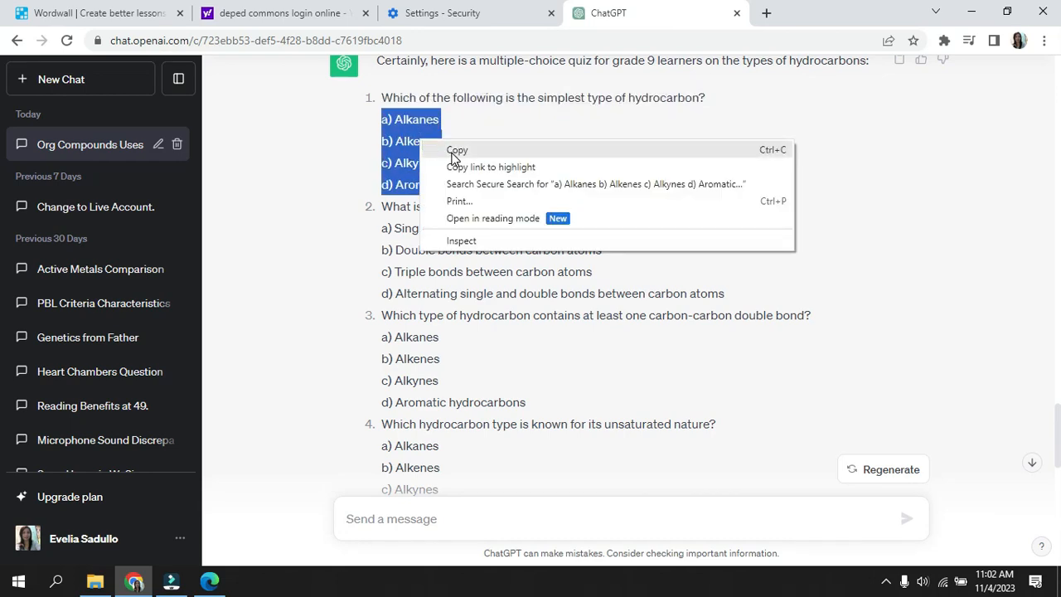
{"action": "left_click", "coordinate": [464, 149]}
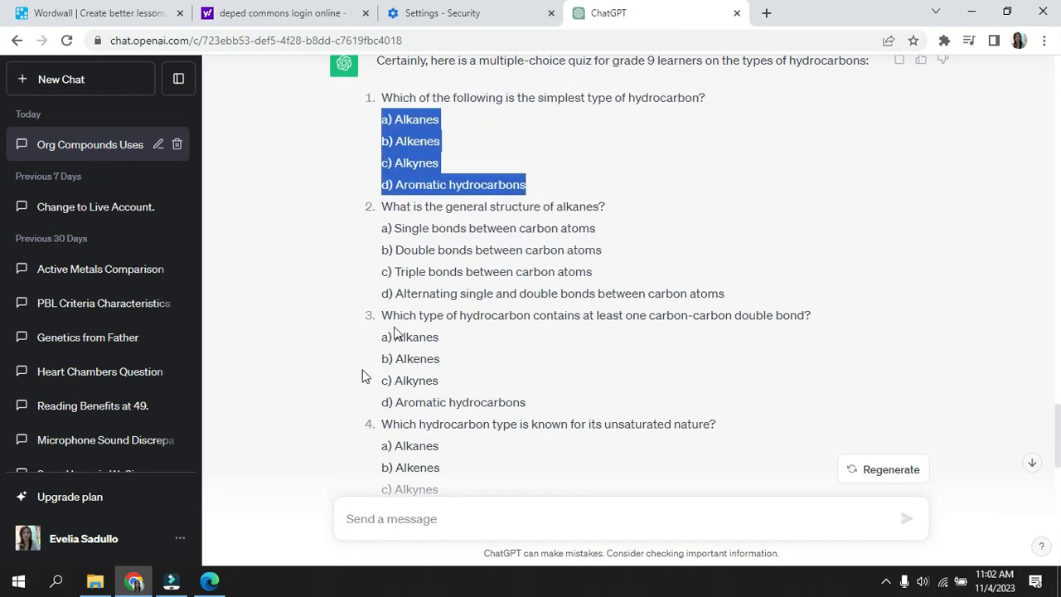
Switch back to Wordwall and paste the copied choices into question 3's answers, starting at answer a
{"action": "left_click", "coordinate": [137, 12]}
{"action": "right_click", "coordinate": [242, 338]}
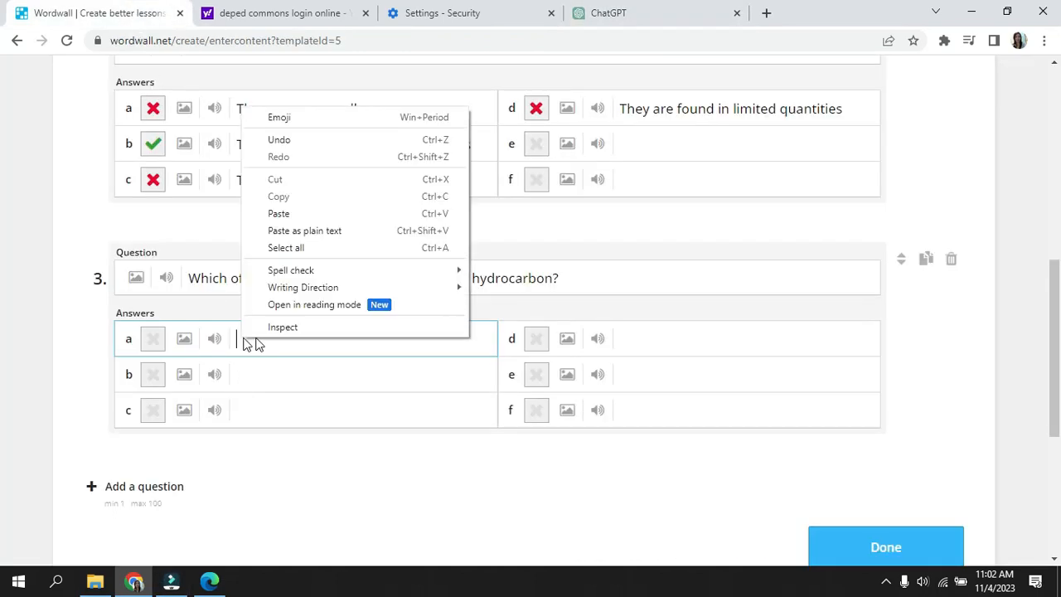
{"action": "left_click", "coordinate": [274, 212]}
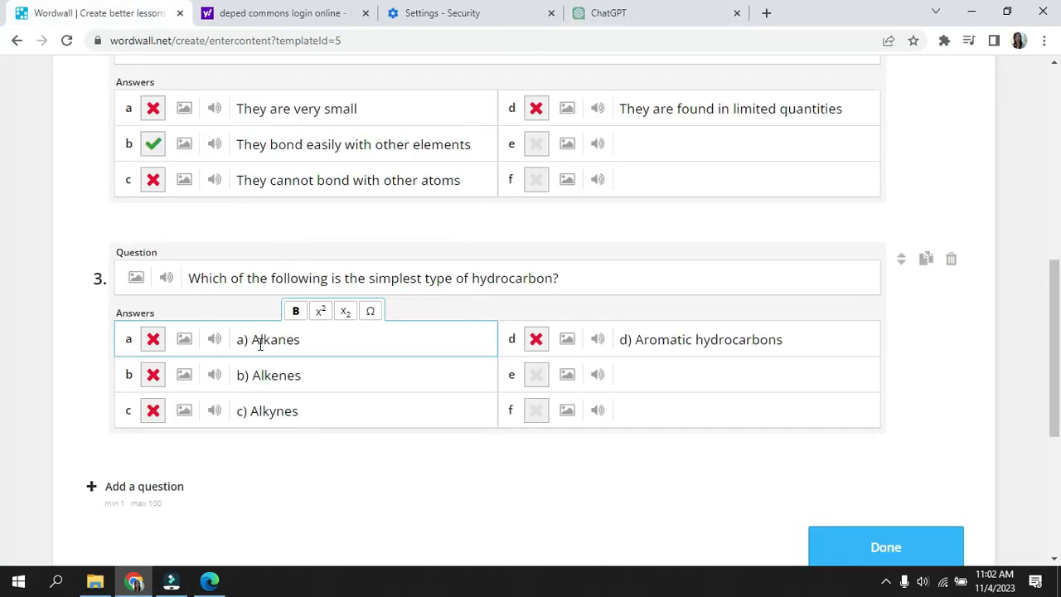
Remove the "a)", "b)" and "c)" prefixes from question 3's answers Alkanes, Alkenes and Alkynes
{"action": "key", "text": "BackSpace"}
{"action": "key", "text": "BackSpace"}
{"action": "key", "text": "BackSpace"}
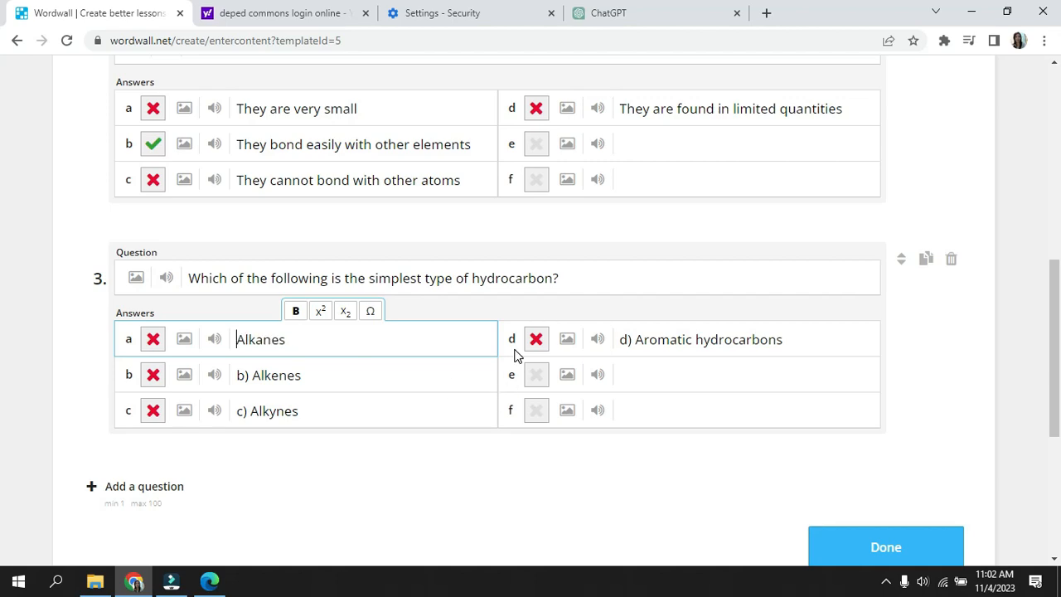
{"action": "left_click", "coordinate": [253, 375]}
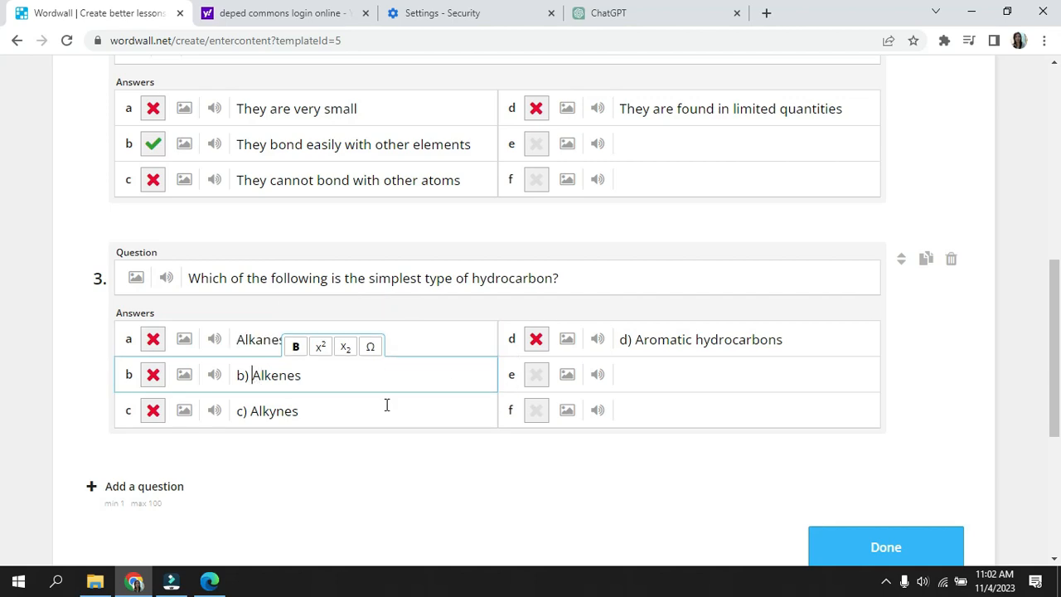
{"action": "key", "text": "BackSpace"}
{"action": "key", "text": "BackSpace"}
{"action": "key", "text": "BackSpace"}
{"action": "left_click", "coordinate": [250, 412]}
{"action": "key", "text": "BackSpace"}
{"action": "key", "text": "BackSpace"}
{"action": "key", "text": "BackSpace"}
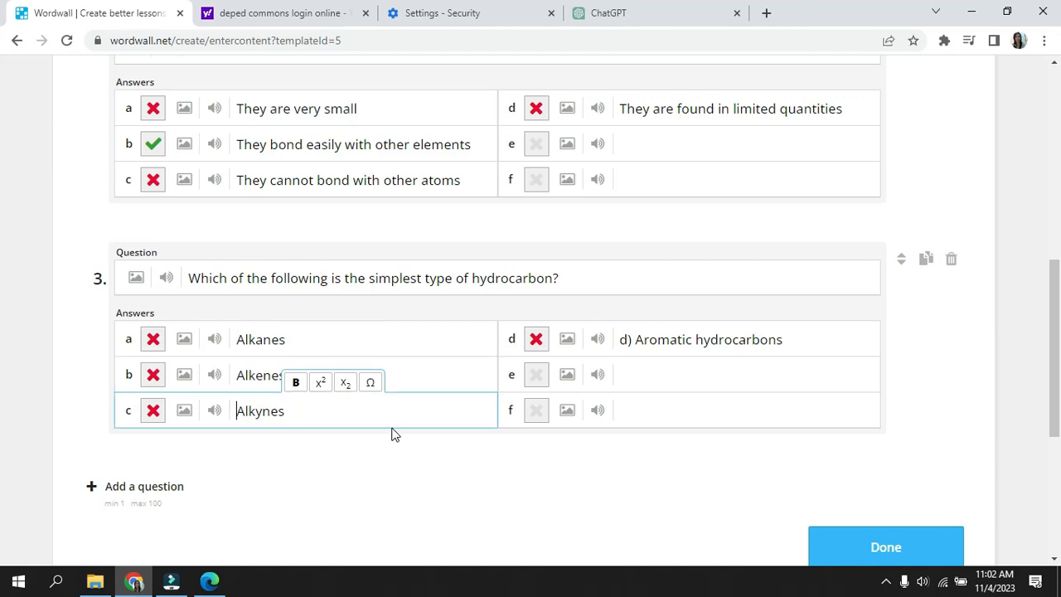
Remove the "d)" prefix from question 3's Aromatic hydrocarbons answer and mark Alkanes as the correct answer
{"action": "left_click", "coordinate": [637, 340]}
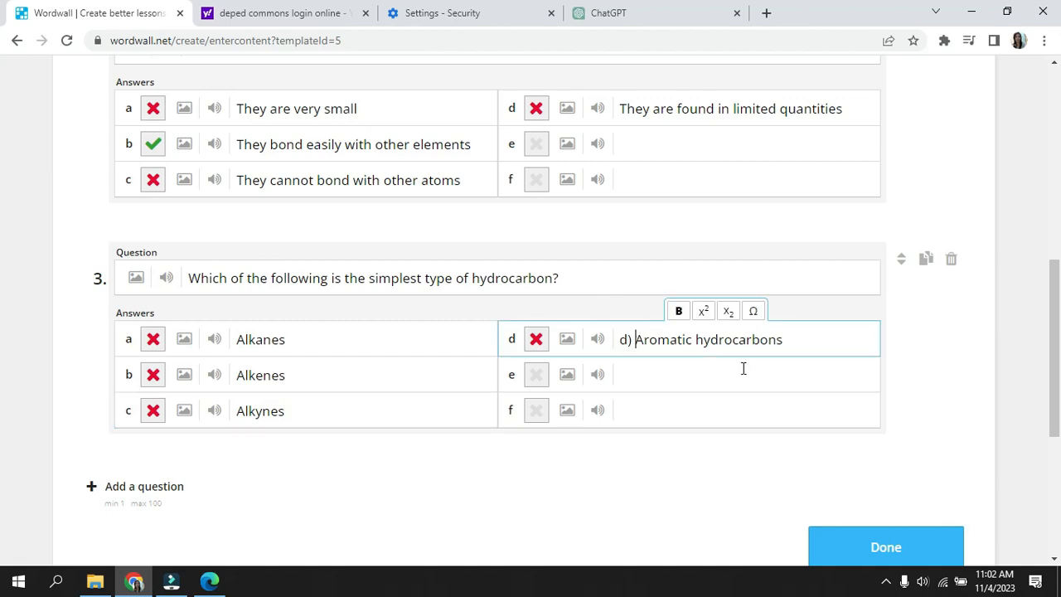
{"action": "key", "text": "BackSpace"}
{"action": "key", "text": "BackSpace"}
{"action": "key", "text": "BackSpace"}
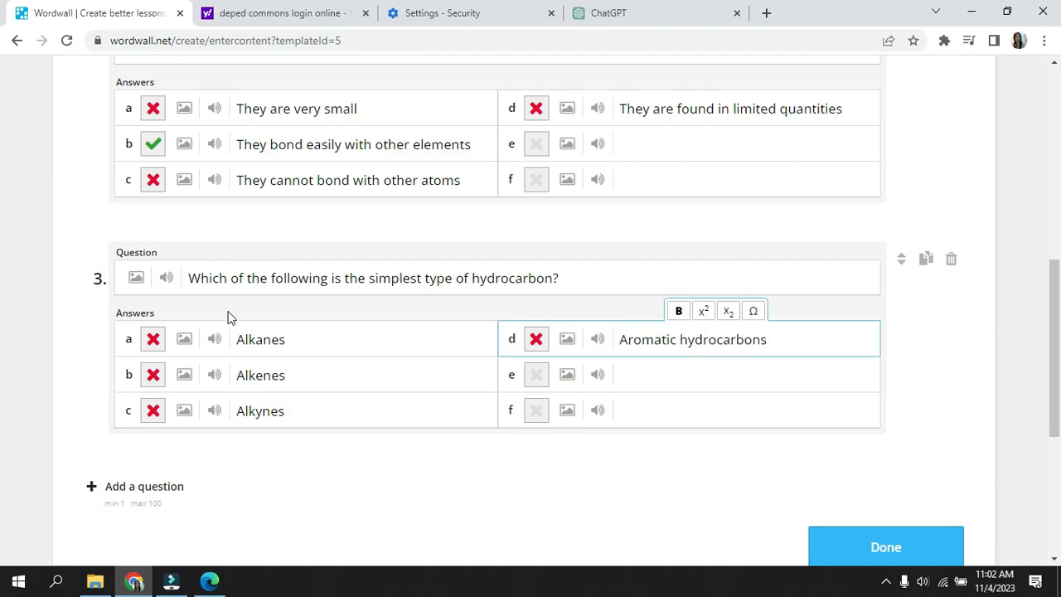
{"action": "left_click", "coordinate": [151, 342]}
Add a fourth question and copy "What is the general structure of alkanes?" from the quiz in ChatGPT
{"action": "left_click", "coordinate": [108, 496]}
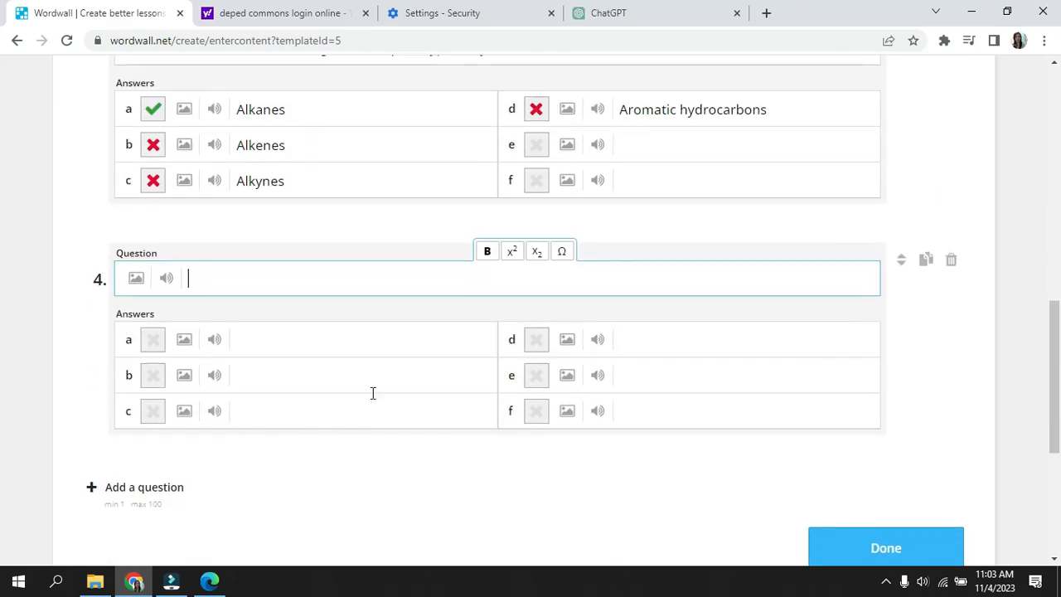
{"action": "left_click", "coordinate": [633, 15]}
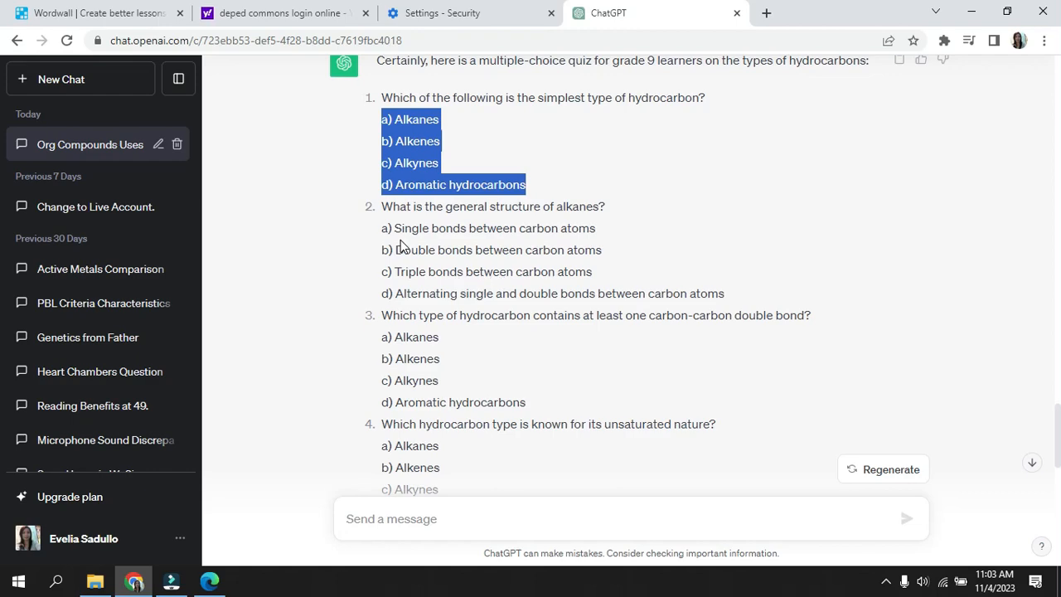
{"action": "left_click_drag", "start_coordinate": [383, 207], "coordinate": [616, 214]}
{"action": "right_click", "coordinate": [596, 210]}
{"action": "left_click", "coordinate": [623, 219]}
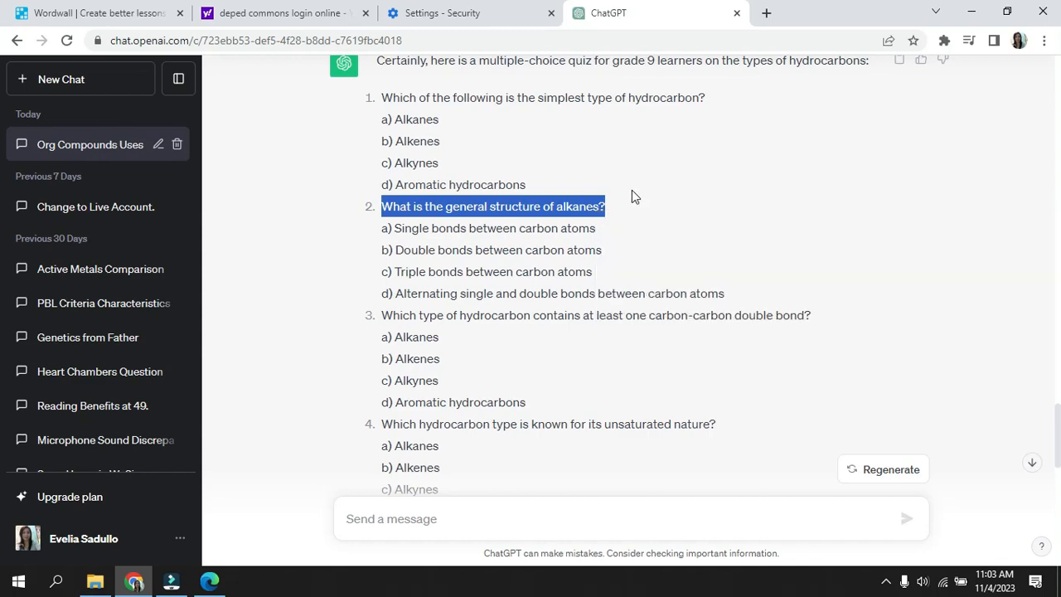
Return to the Wordwall quiz and paste the copied alkane structure question as question 4
{"action": "left_click", "coordinate": [139, 12]}
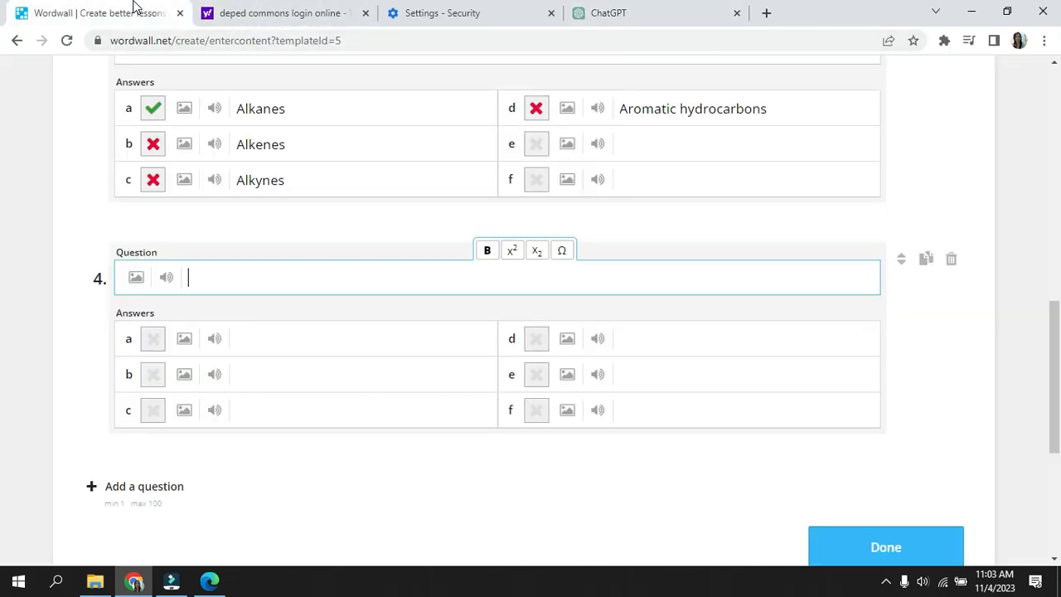
{"action": "right_click", "coordinate": [197, 277]}
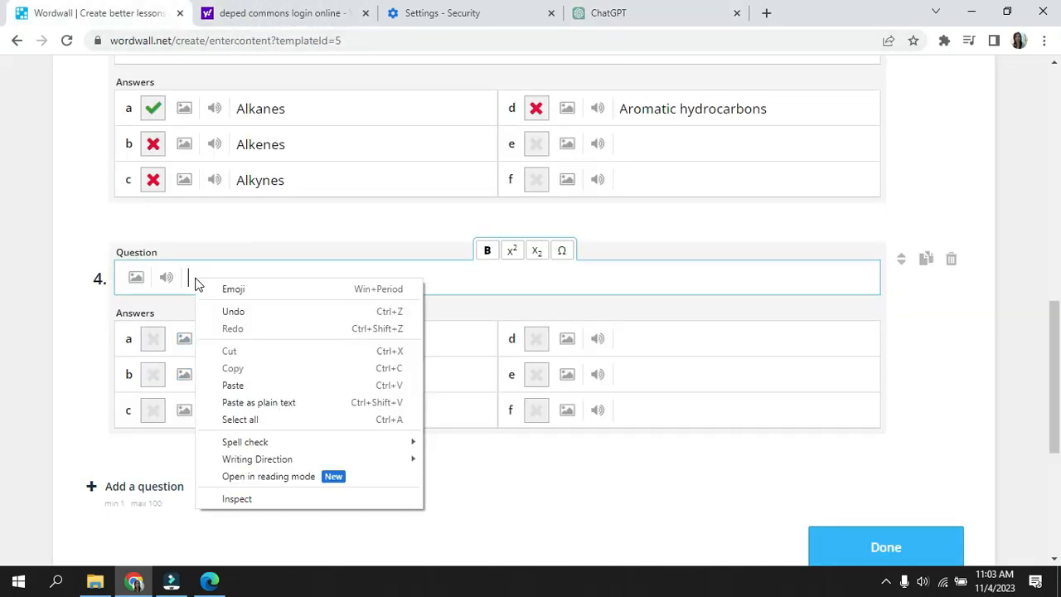
{"action": "left_click", "coordinate": [242, 384]}
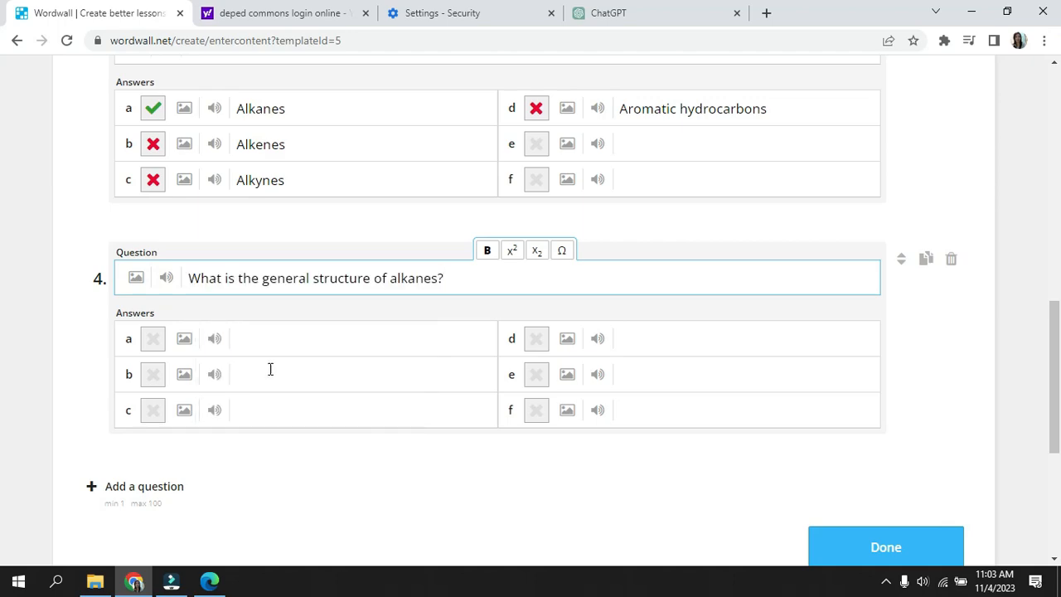
Copy the alkane structure question's choices from ChatGPT, from "Single bonds between carbon atoms" through option d, leaving out the "a)" prefix
{"action": "left_click", "coordinate": [251, 342]}
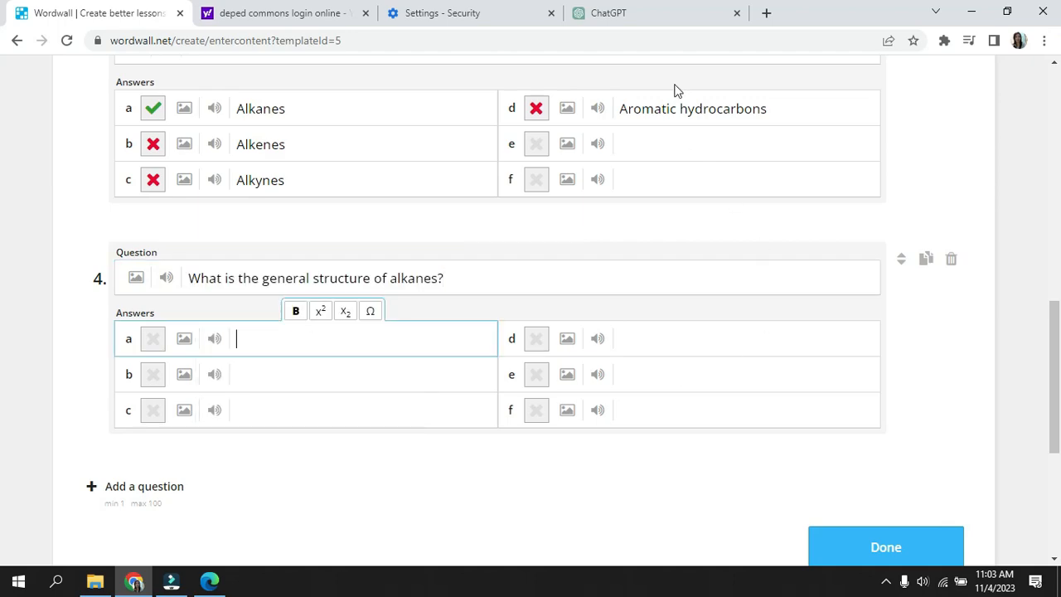
{"action": "left_click", "coordinate": [661, 17]}
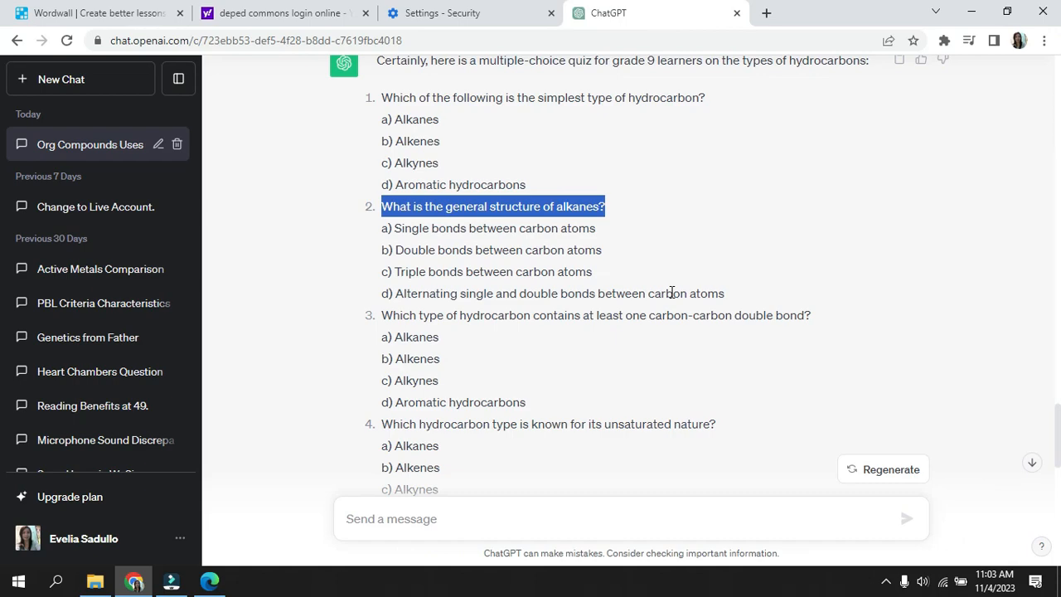
{"action": "left_click_drag", "start_coordinate": [392, 229], "coordinate": [740, 296]}
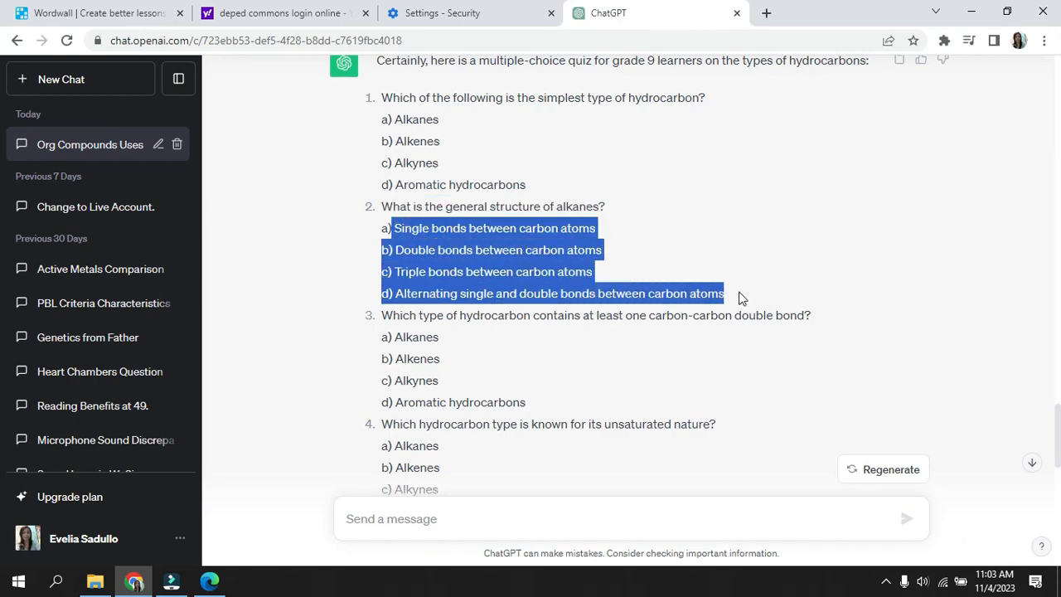
{"action": "right_click", "coordinate": [527, 248]}
{"action": "left_click", "coordinate": [550, 260]}
Switch back to Wordwall and paste the copied bond choices into question 4's answers, starting at answer a
{"action": "left_click", "coordinate": [98, 16]}
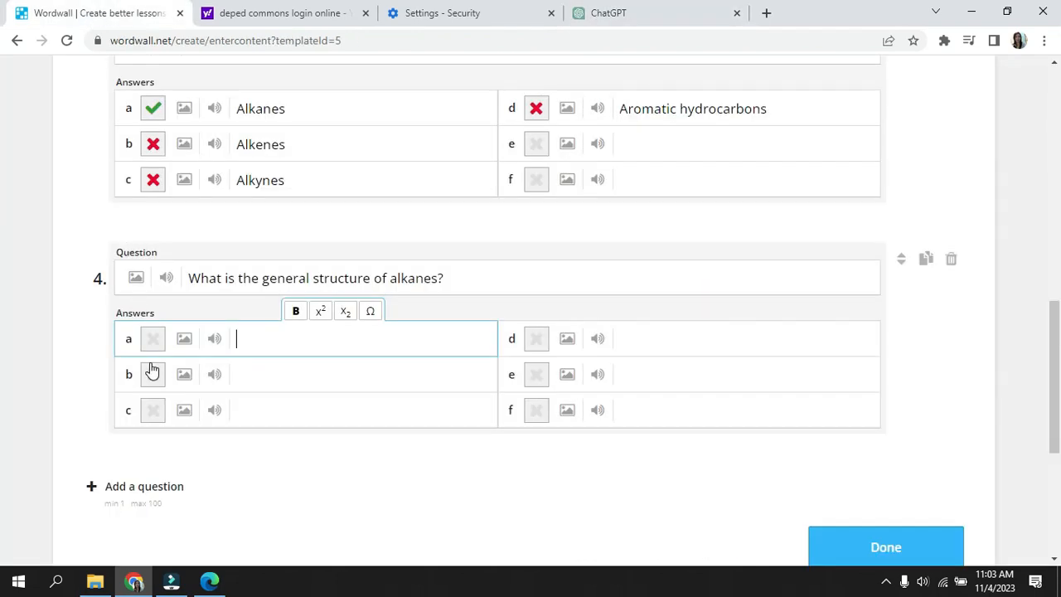
{"action": "right_click", "coordinate": [240, 342]}
{"action": "left_click", "coordinate": [280, 214]}
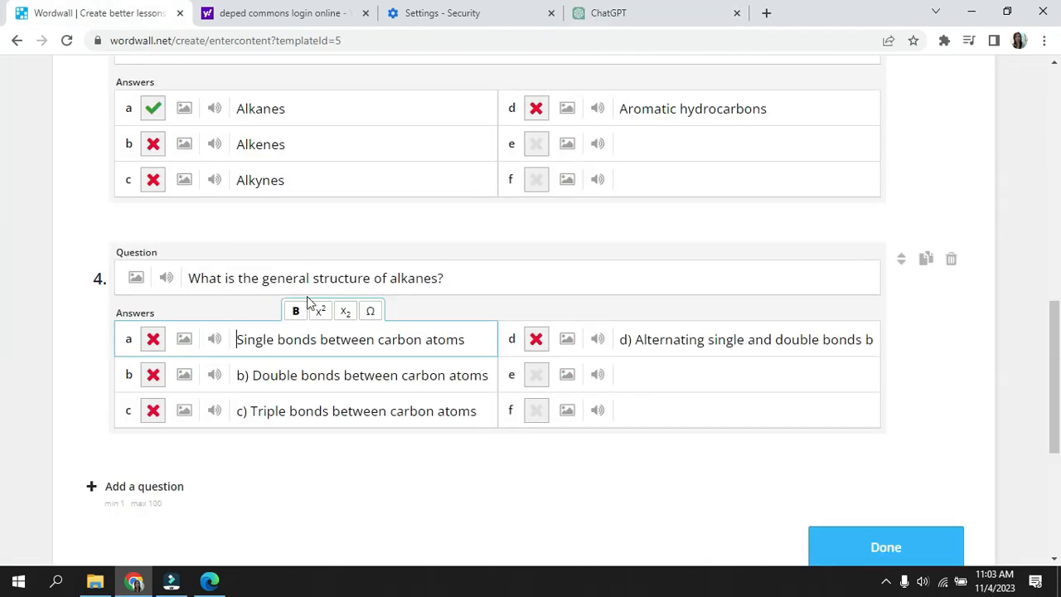
Remove the "b)" and "c)" prefixes from question 4's double-bond and triple-bond answers
{"action": "left_click", "coordinate": [254, 375]}
{"action": "key", "text": "BackSpace"}
{"action": "key", "text": "BackSpace"}
{"action": "key", "text": "BackSpace"}
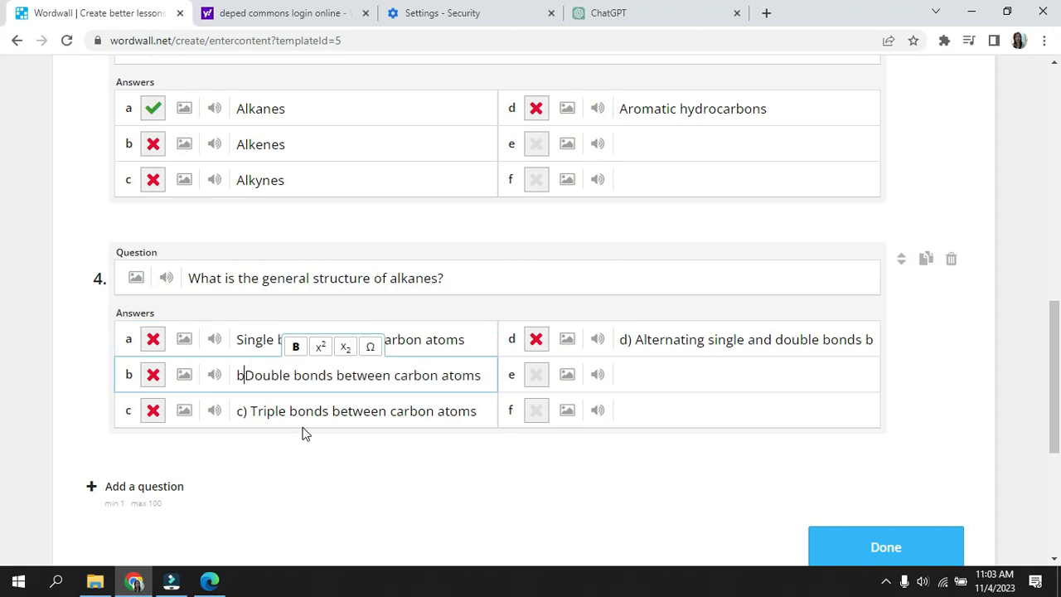
{"action": "left_click", "coordinate": [252, 412]}
{"action": "key", "text": "BackSpace"}
{"action": "key", "text": "BackSpace"}
{"action": "key", "text": "BackSpace"}
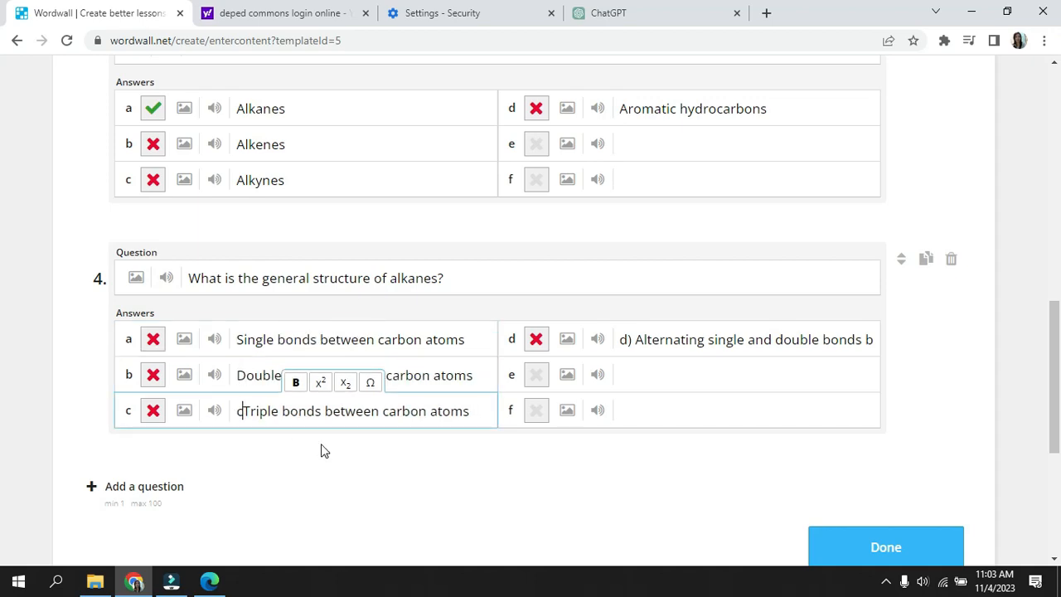
Remove the "d)" prefix from question 4's alternating-bonds answer and mark "Single bonds between carbon atoms" as correct
{"action": "left_click", "coordinate": [636, 339]}
{"action": "key", "text": "BackSpace"}
{"action": "key", "text": "BackSpace"}
{"action": "key", "text": "BackSpace"}
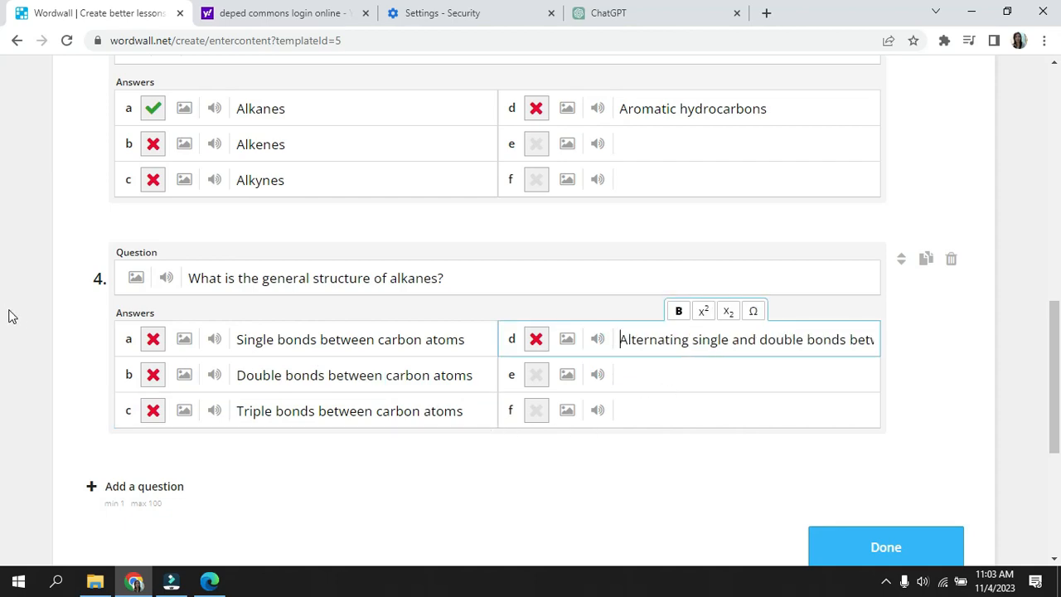
{"action": "left_click", "coordinate": [154, 341]}
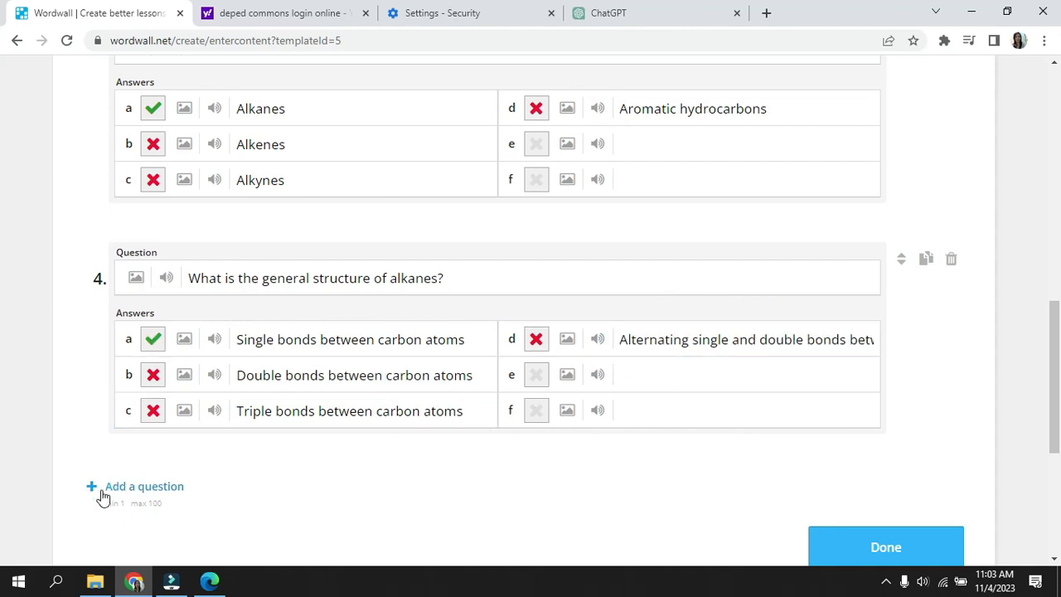
Add a fifth question and copy "Which hydrocarbon type contains at least one carbon-carbon triple bond?" from the ChatGPT quiz
{"action": "left_click", "coordinate": [101, 489]}
{"action": "left_click", "coordinate": [654, 16]}
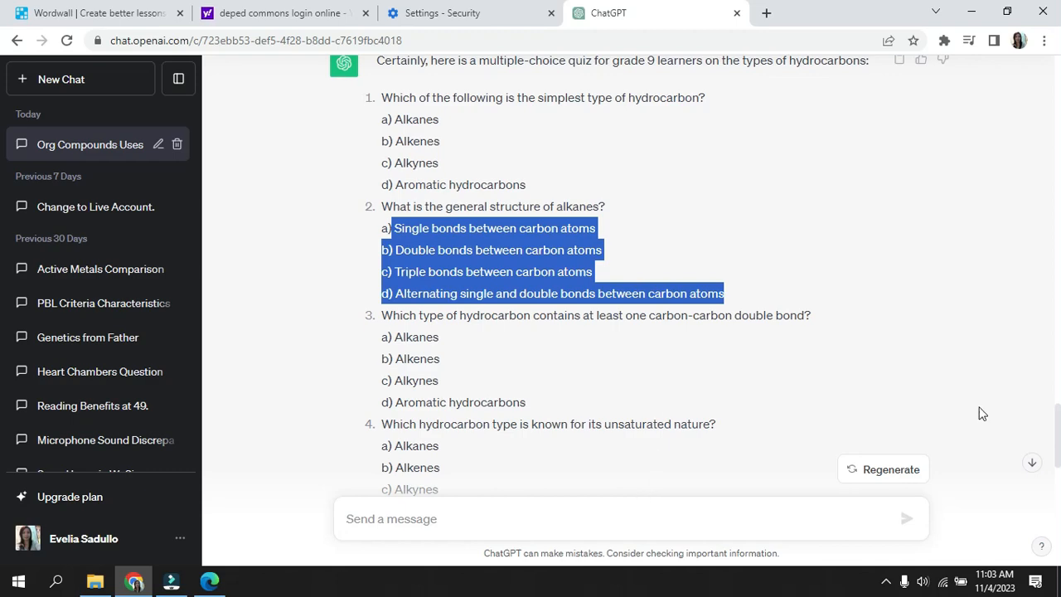
{"action": "scroll", "coordinate": [804, 331], "scroll_direction": "down", "scroll_amount": 2}
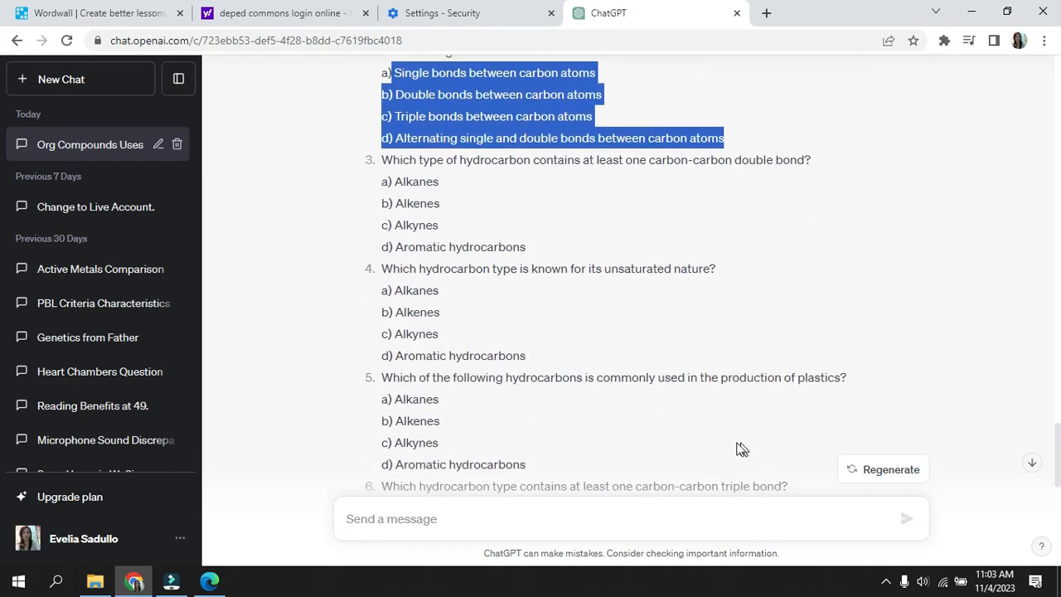
{"action": "scroll", "coordinate": [653, 422], "scroll_direction": "down", "scroll_amount": 2}
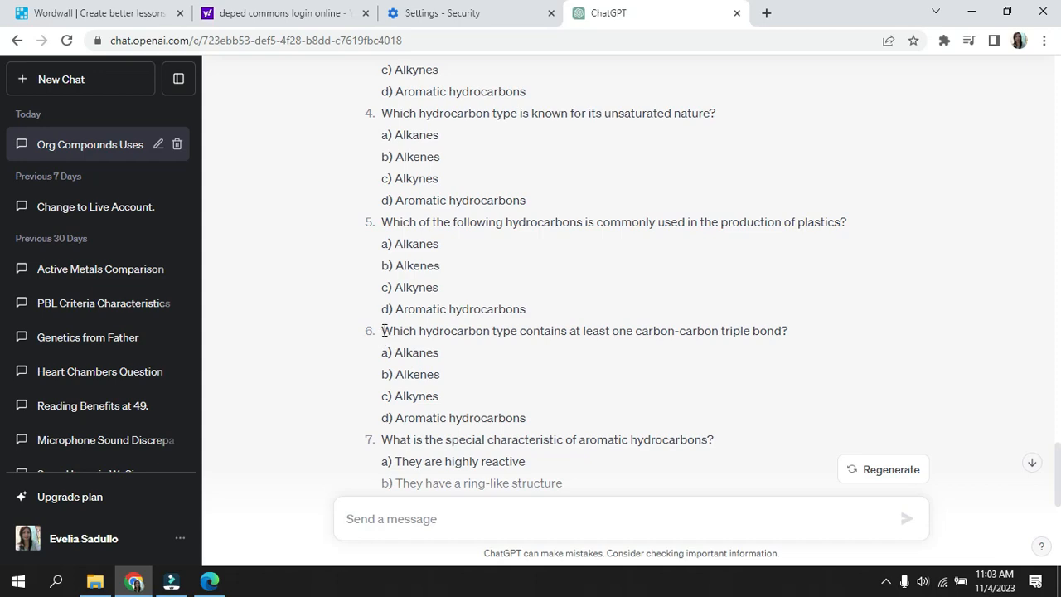
{"action": "left_click_drag", "start_coordinate": [382, 331], "coordinate": [784, 332]}
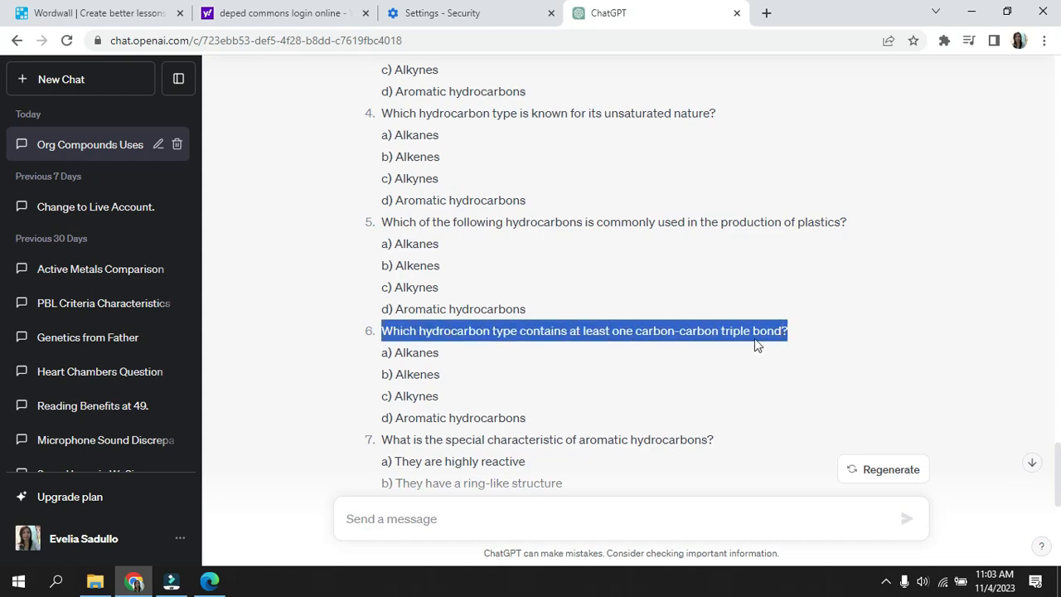
{"action": "right_click", "coordinate": [697, 333]}
{"action": "left_click", "coordinate": [712, 347]}
Return to the Wordwall quiz and paste the copied triple-bond question as question 5
{"action": "left_click", "coordinate": [100, 16]}
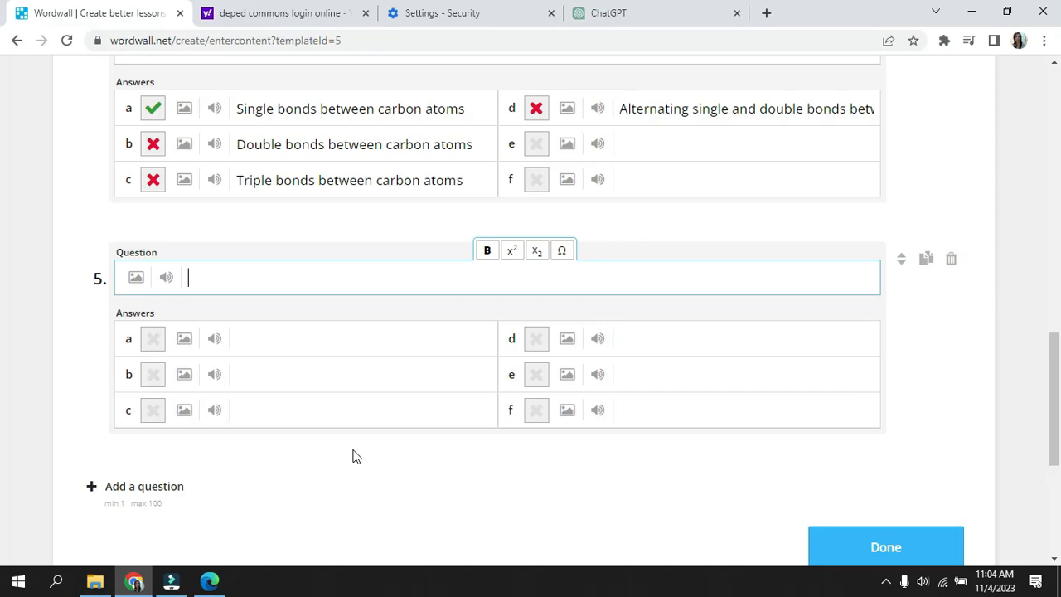
{"action": "right_click", "coordinate": [197, 280]}
{"action": "left_click", "coordinate": [241, 387]}
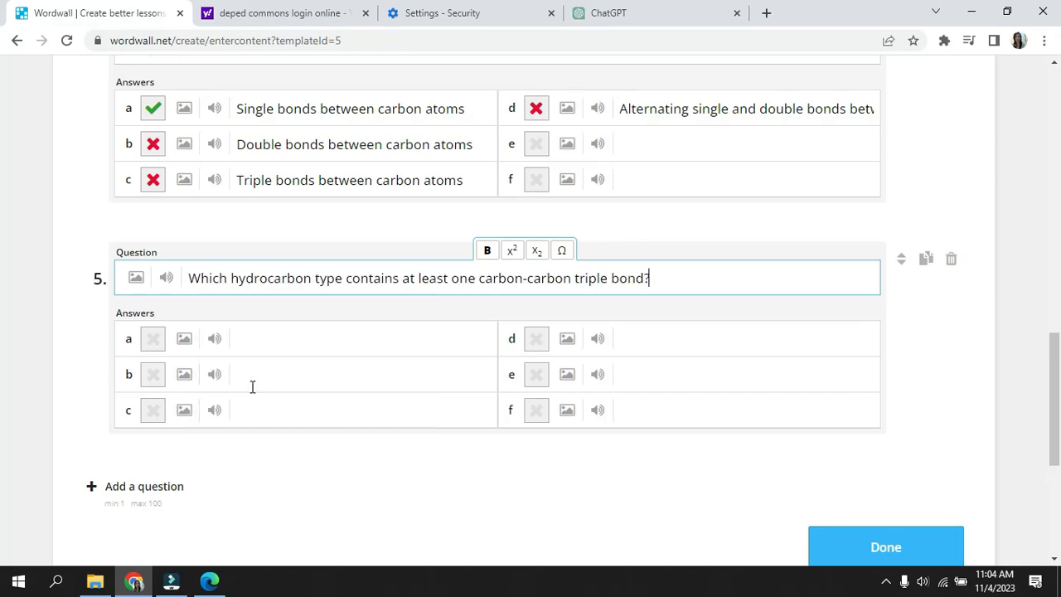
Copy the triple-bond question's choices from ChatGPT, from "Alkanes" through "d) Aromatic hydrocarbons", leaving out the "a)" prefix
{"action": "left_click", "coordinate": [248, 344]}
{"action": "left_click", "coordinate": [623, 16]}
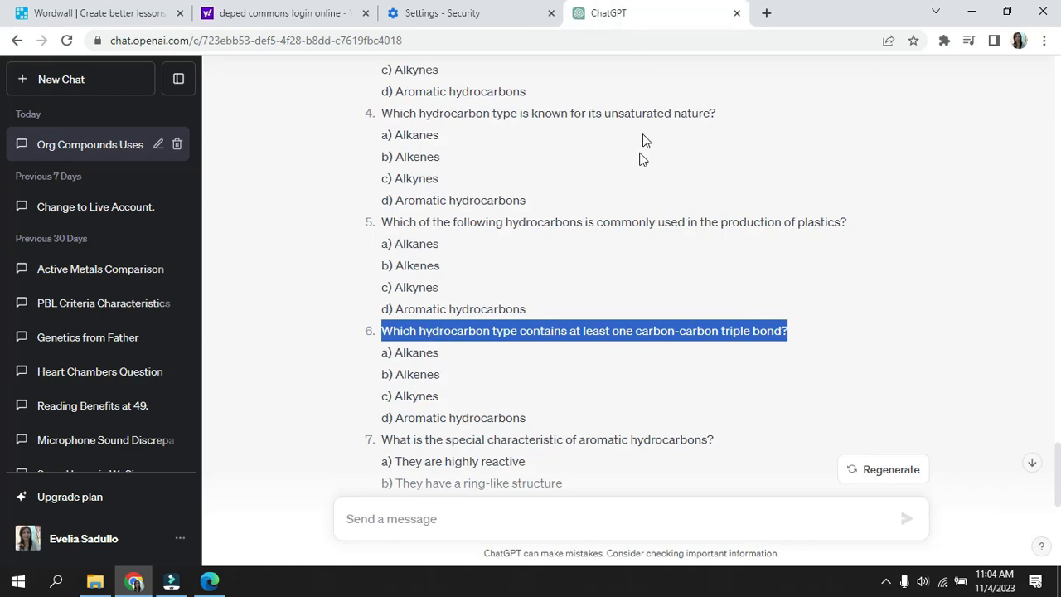
{"action": "left_click_drag", "start_coordinate": [396, 357], "coordinate": [531, 419]}
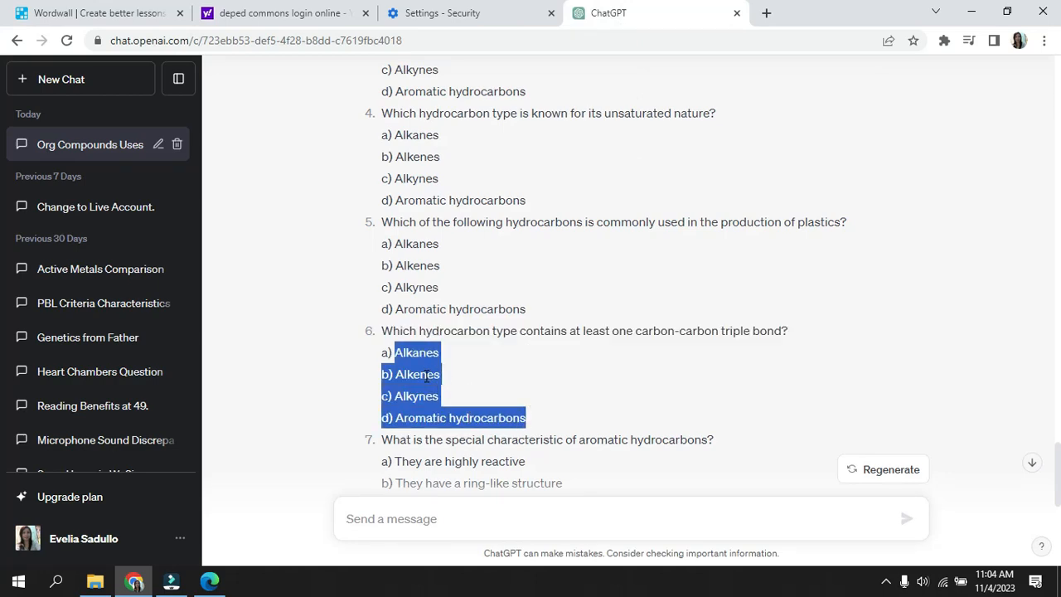
{"action": "right_click", "coordinate": [450, 382]}
{"action": "left_click", "coordinate": [457, 390]}
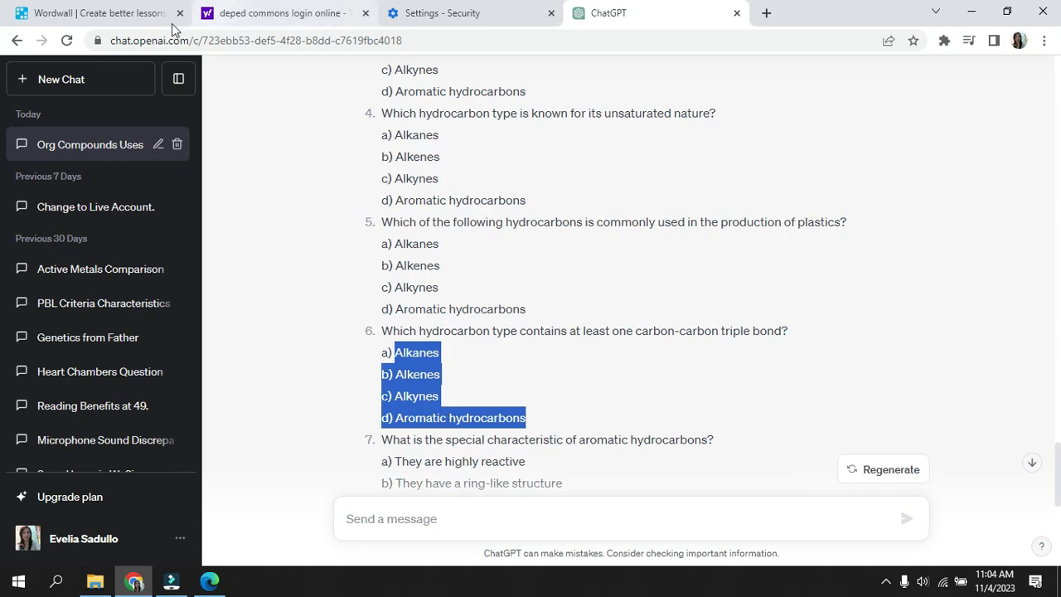
Switch back to Wordwall and paste the copied hydrocarbon types into question 5's answers, starting at answer a
{"action": "left_click", "coordinate": [124, 17]}
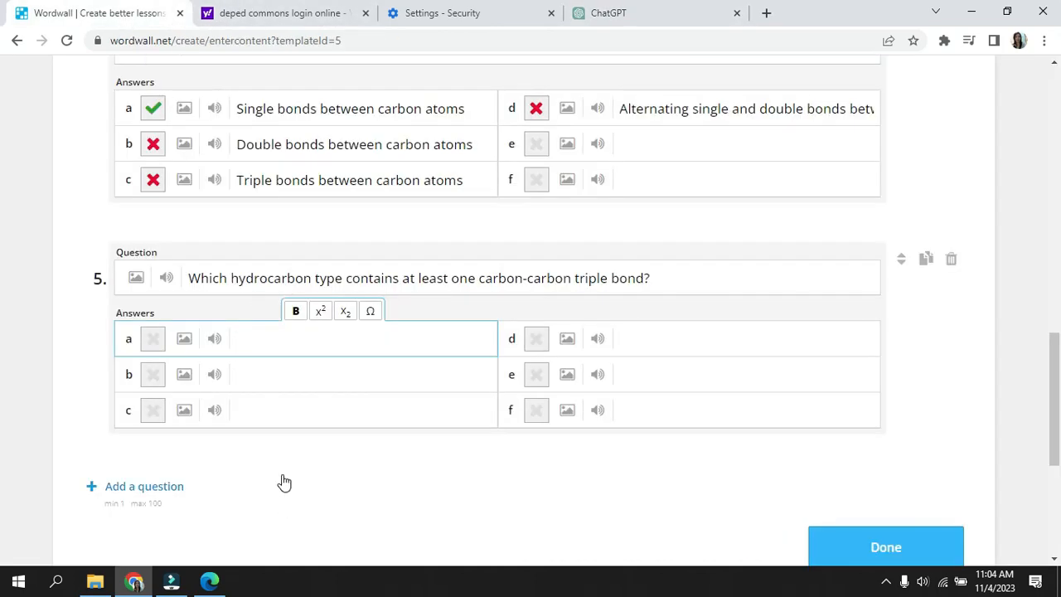
{"action": "right_click", "coordinate": [240, 340]}
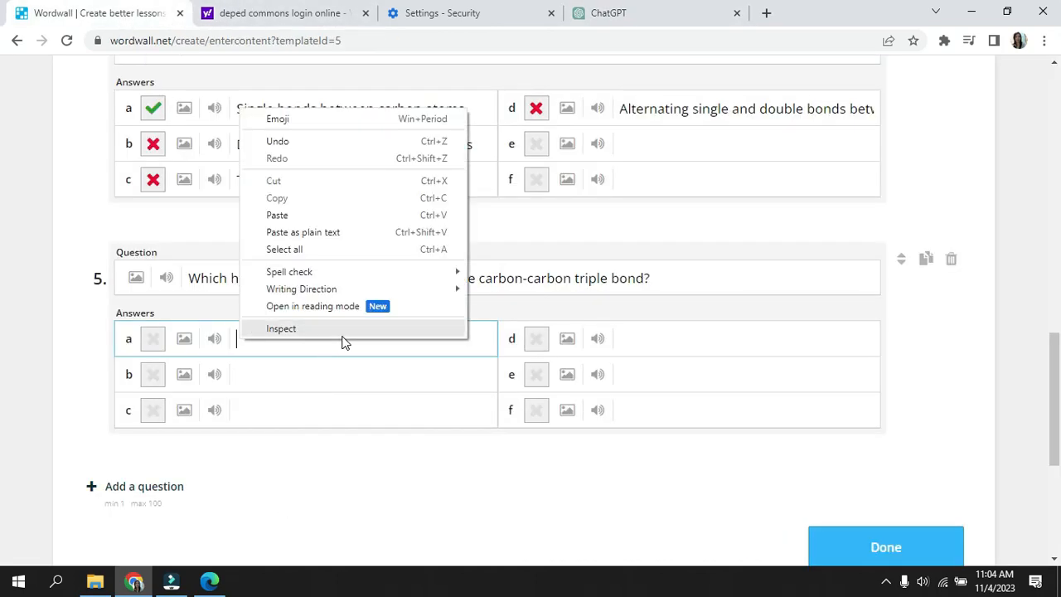
{"action": "left_click", "coordinate": [282, 216]}
Remove the "b)" and "c)" prefixes from question 5's Alkenes and Alkynes answers
{"action": "left_click", "coordinate": [253, 376]}
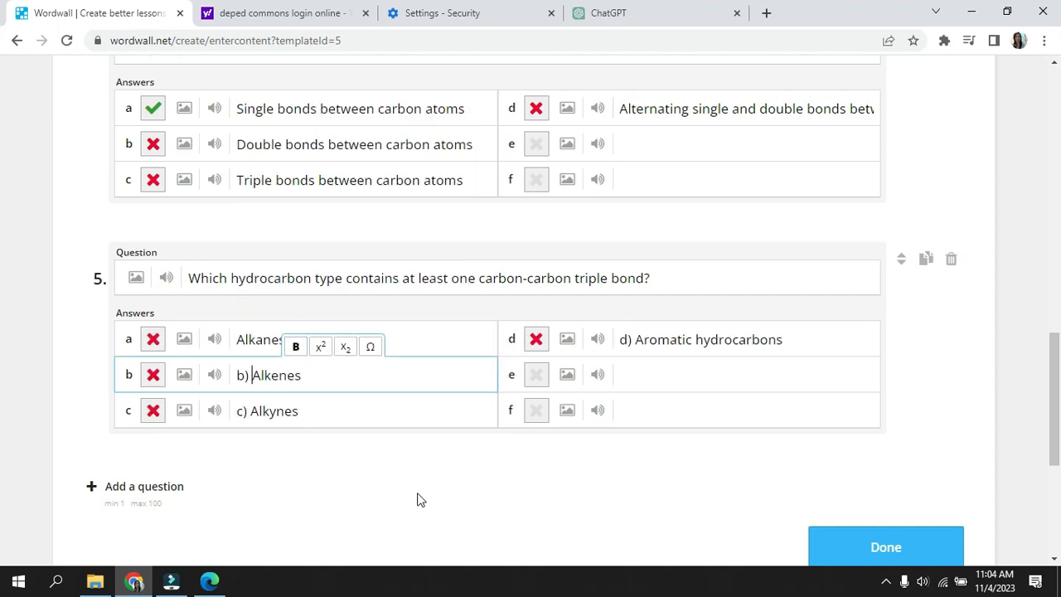
{"action": "key", "text": "BackSpace"}
{"action": "key", "text": "BackSpace"}
{"action": "key", "text": "BackSpace"}
{"action": "left_click", "coordinate": [251, 413]}
{"action": "key", "text": "BackSpace"}
{"action": "key", "text": "BackSpace"}
{"action": "key", "text": "BackSpace"}
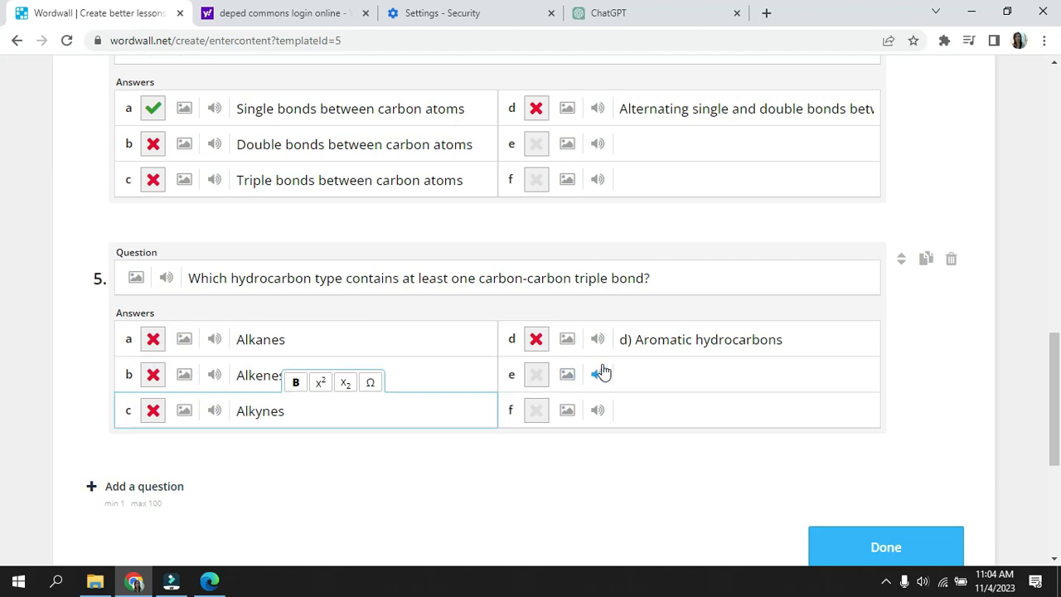
Remove the "d)" prefix from question 5's Aromatic hydrocarbons answer and mark Alkynes as the correct answer
{"action": "left_click", "coordinate": [635, 339]}
{"action": "key", "text": "BackSpace"}
{"action": "key", "text": "BackSpace"}
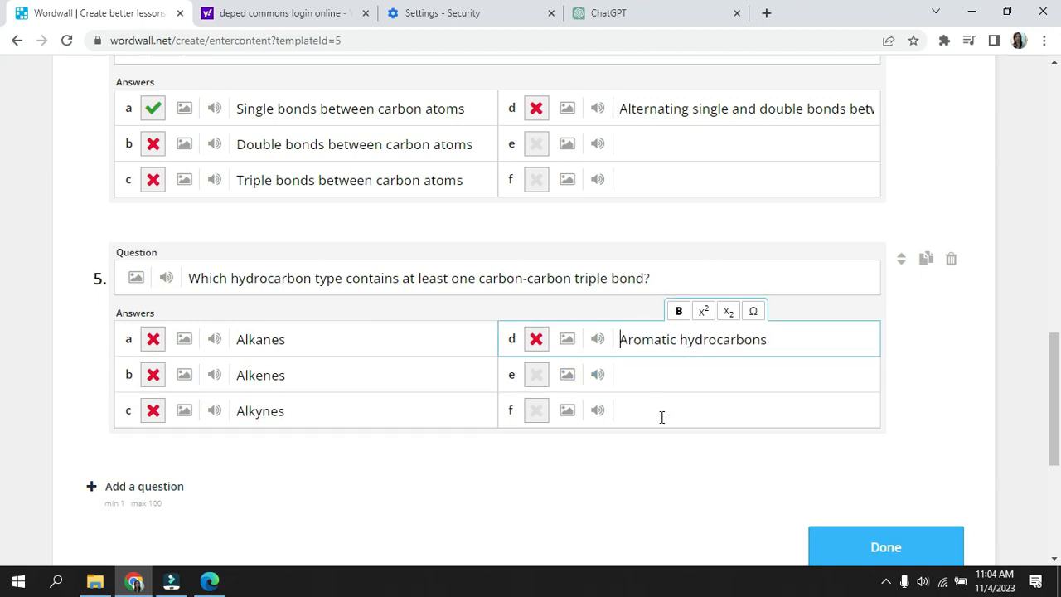
{"action": "left_click", "coordinate": [152, 411]}
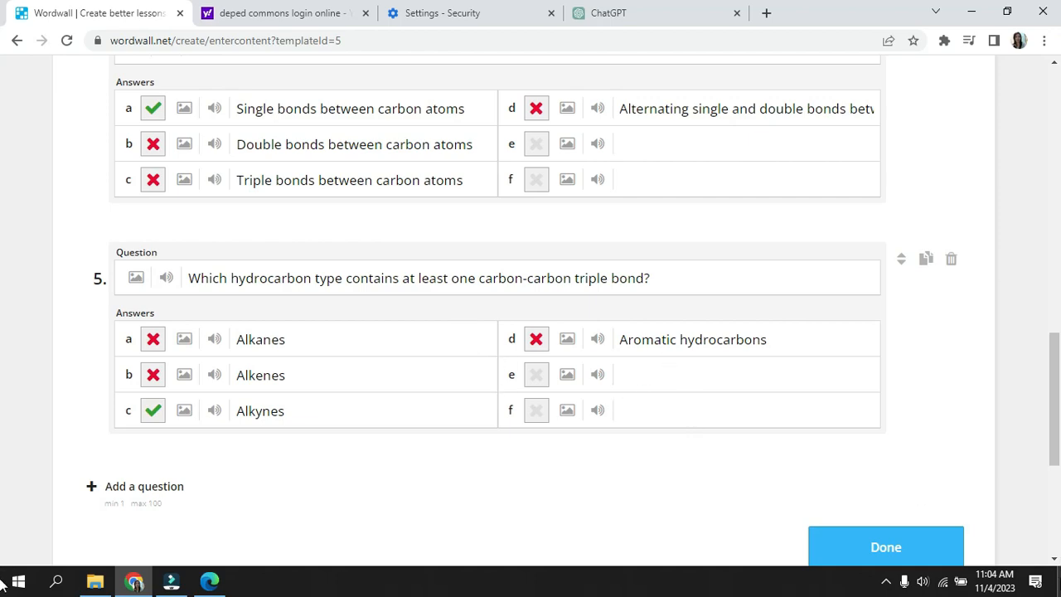
Finish and save the hydrocarbons quiz, and view the theme choices on its activity page
{"action": "left_click", "coordinate": [900, 553]}
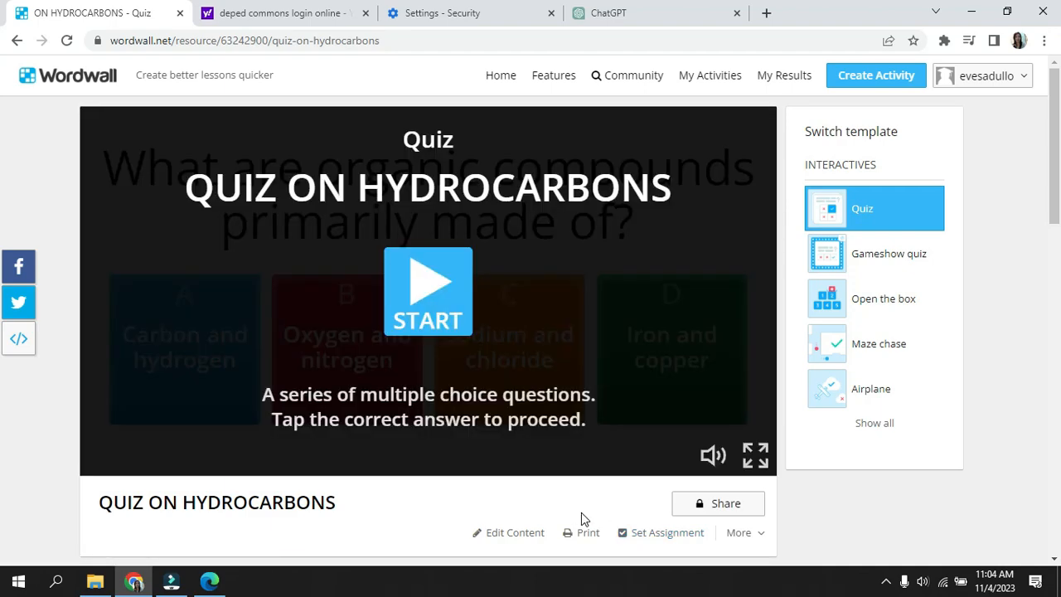
{"action": "scroll", "coordinate": [581, 512], "scroll_direction": "down", "scroll_amount": 3}
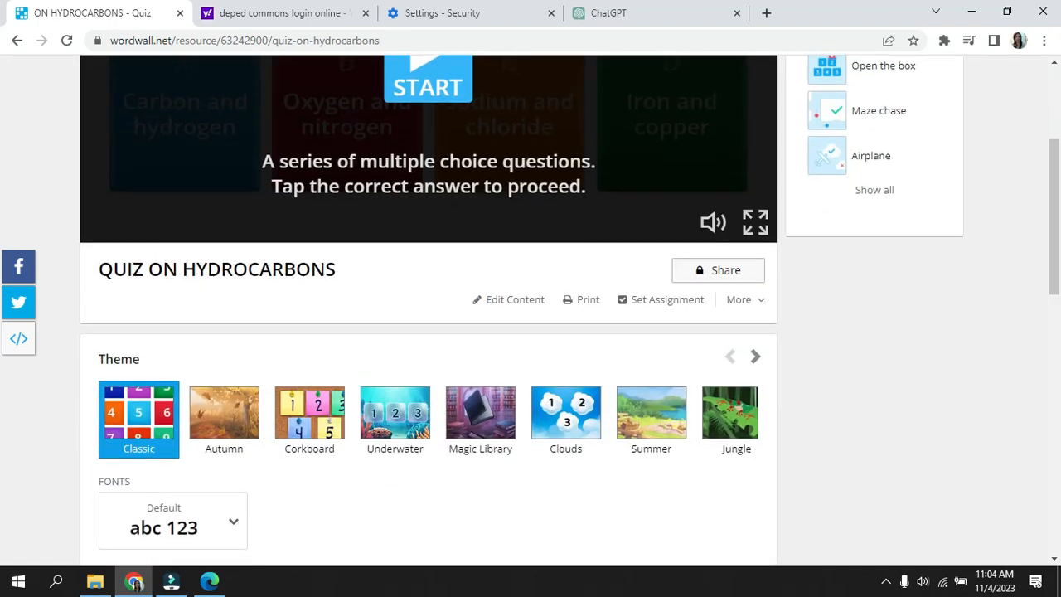
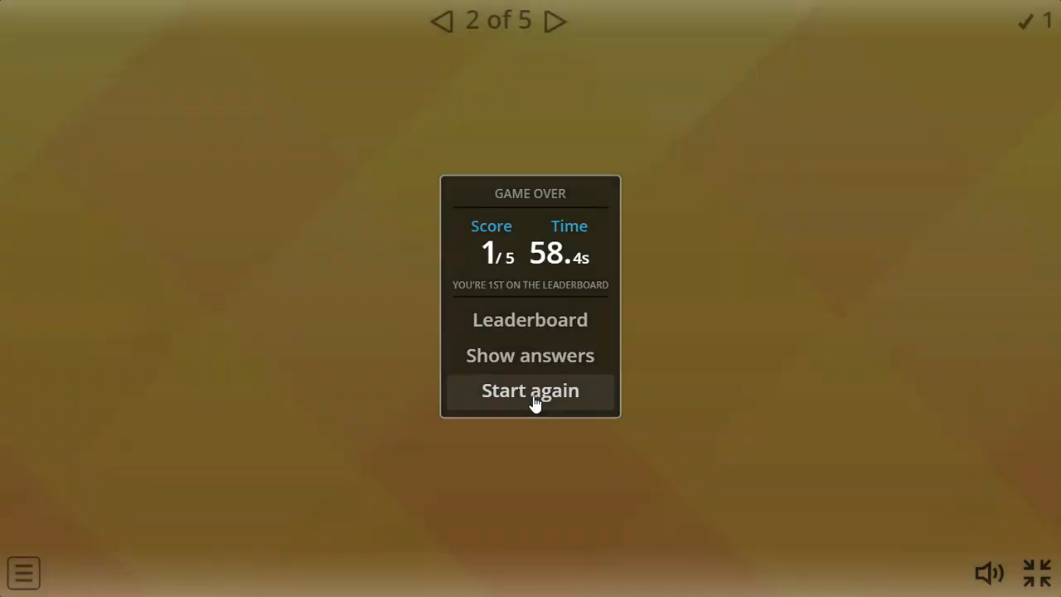
Restart the hydrocarbons quiz and answer all five questions with their correct choices, including Carbon and hydrogen, Alkynes and Alkanes
{"action": "left_click", "coordinate": [534, 402]}
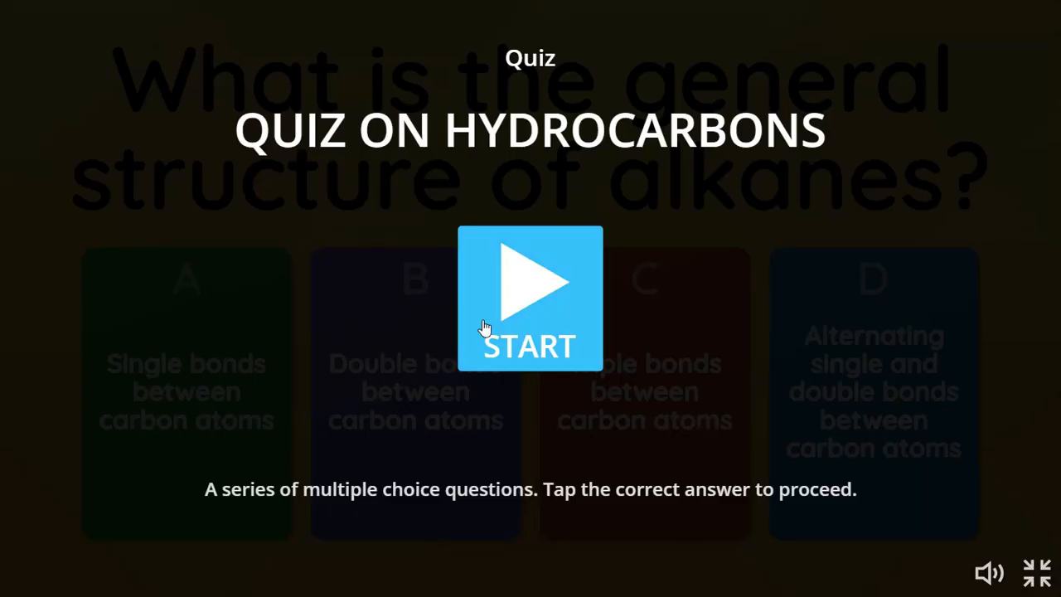
{"action": "left_click", "coordinate": [513, 308]}
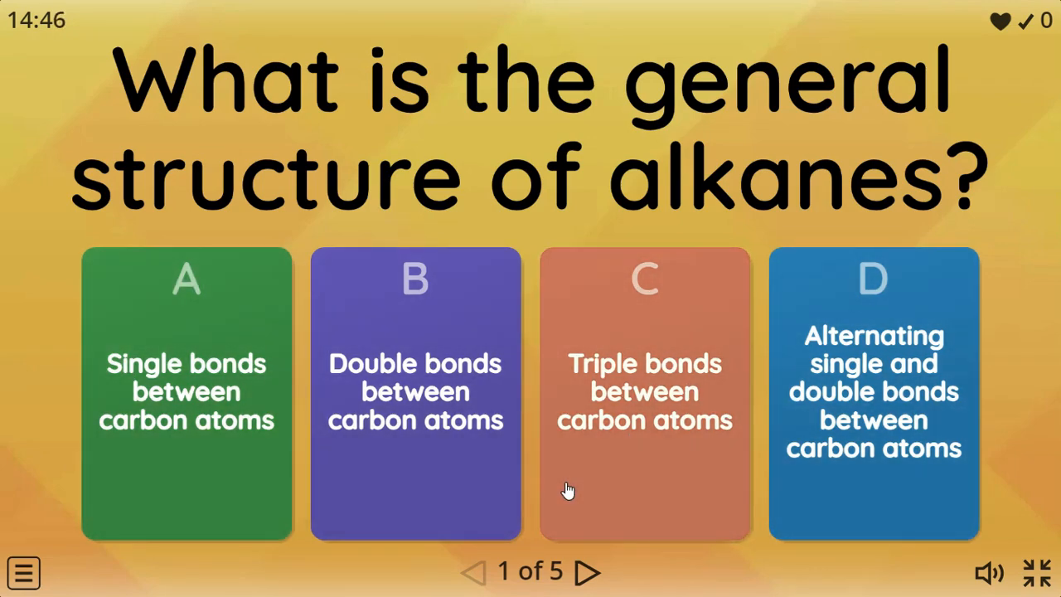
{"action": "left_click", "coordinate": [232, 396]}
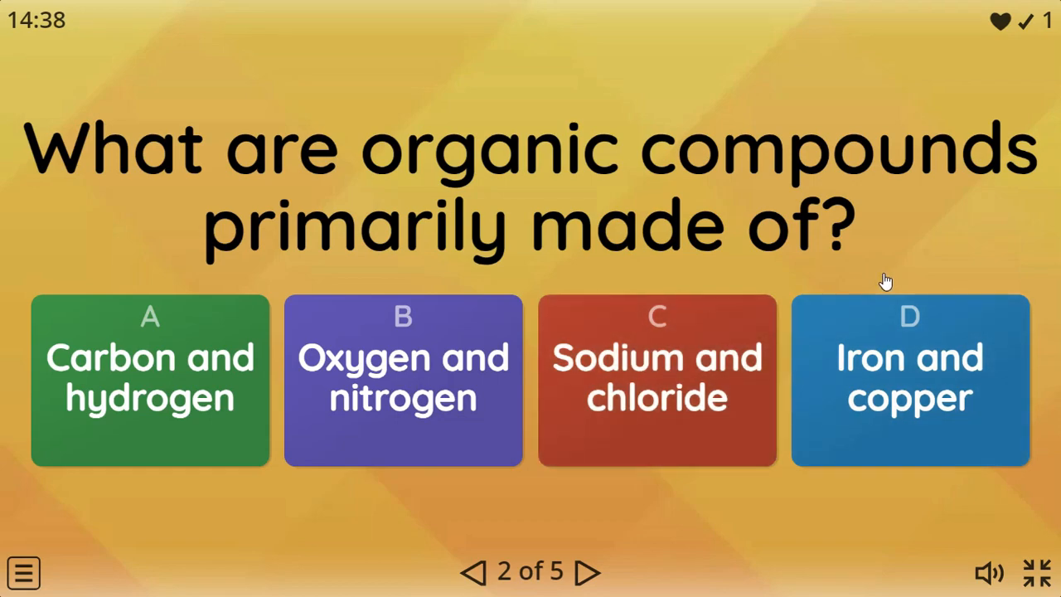
{"action": "left_click", "coordinate": [189, 408]}
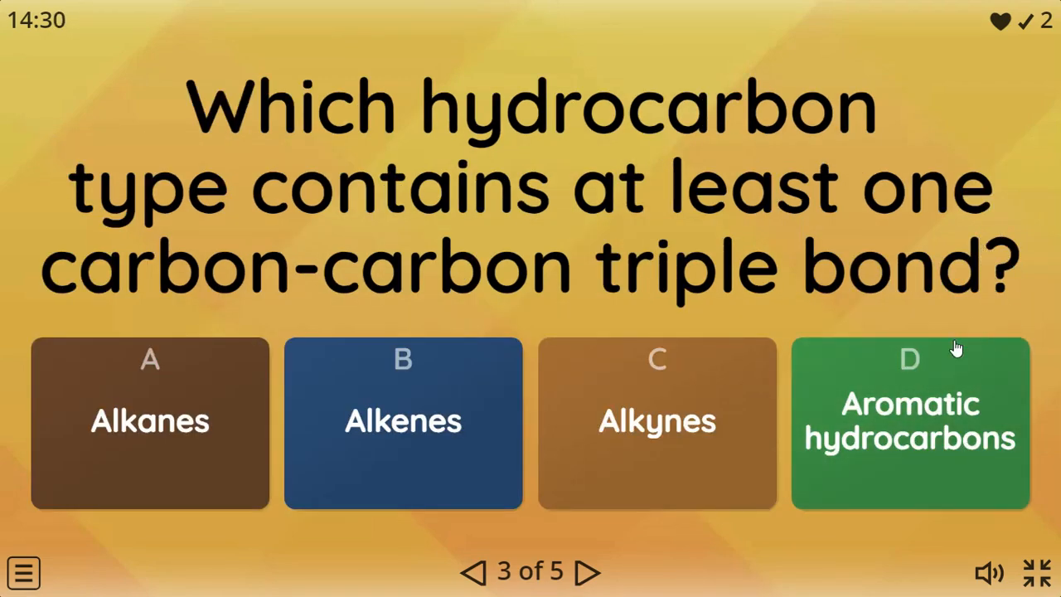
{"action": "left_click", "coordinate": [663, 444]}
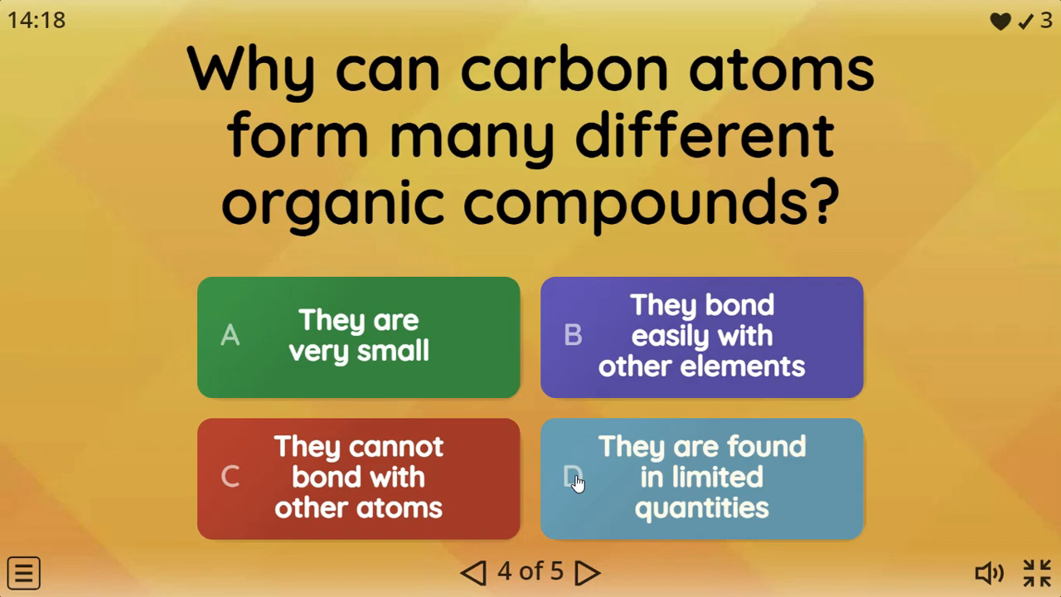
{"action": "left_click", "coordinate": [676, 344]}
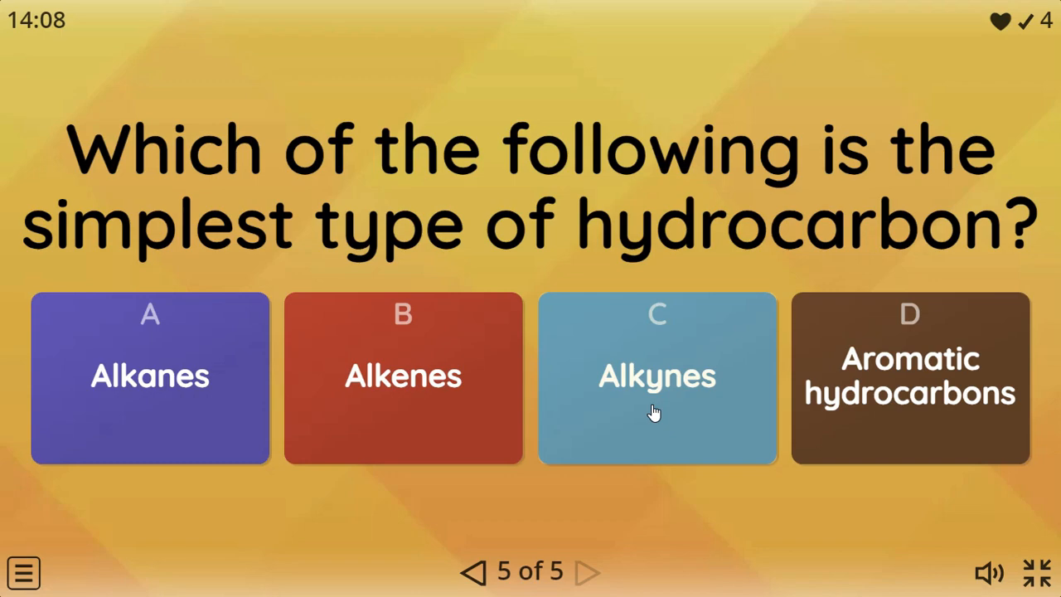
{"action": "left_click", "coordinate": [127, 413]}
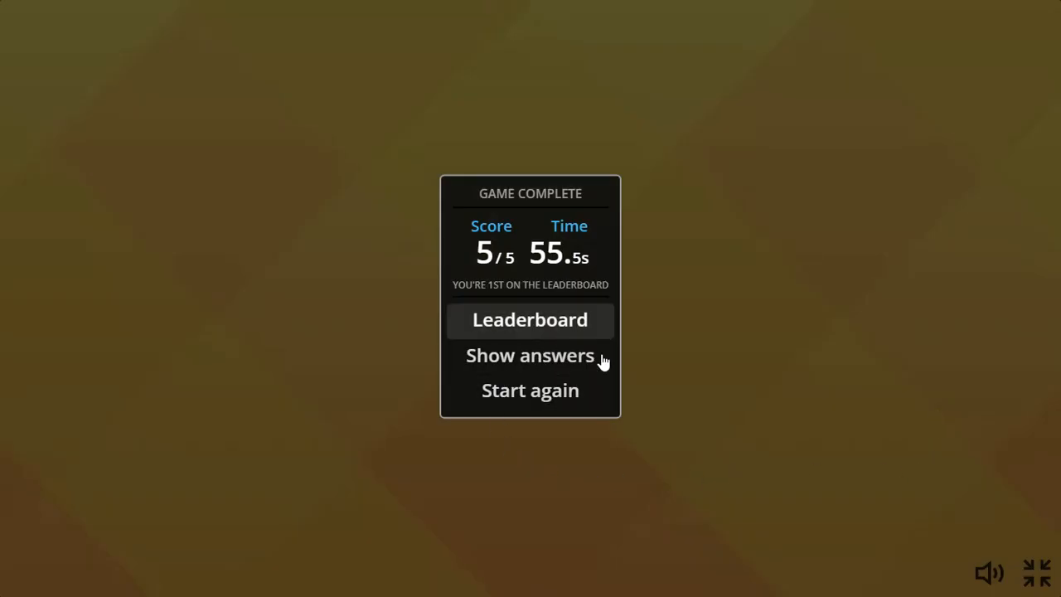
Open the leaderboard entry for the completed quiz and exit full-screen mode without entering a name
{"action": "left_click", "coordinate": [523, 335]}
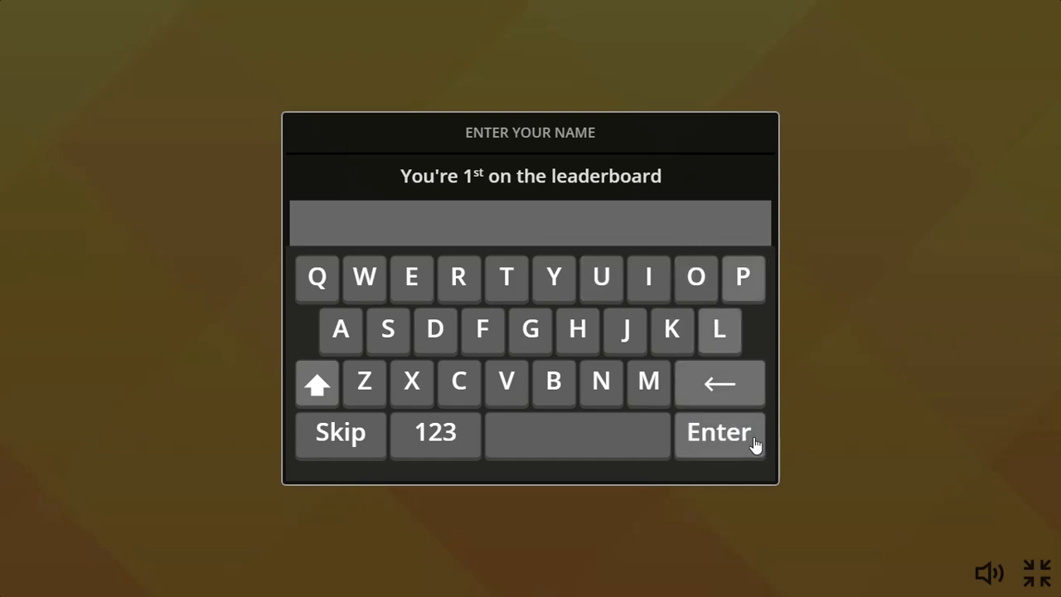
{"action": "left_click", "coordinate": [1036, 575]}
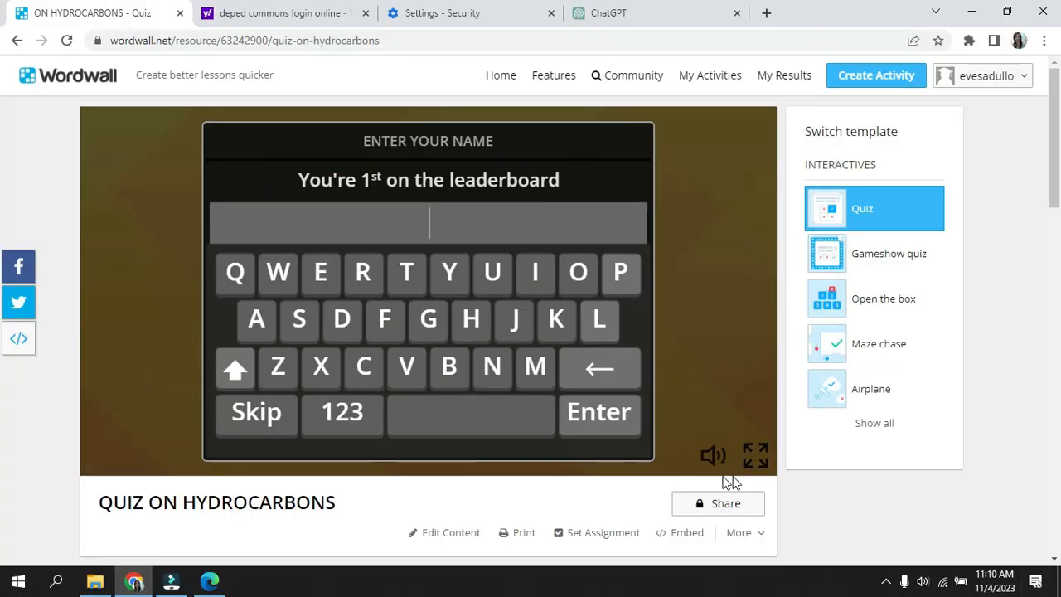
{"action": "left_click", "coordinate": [754, 464]}
{"action": "left_click", "coordinate": [753, 466]}
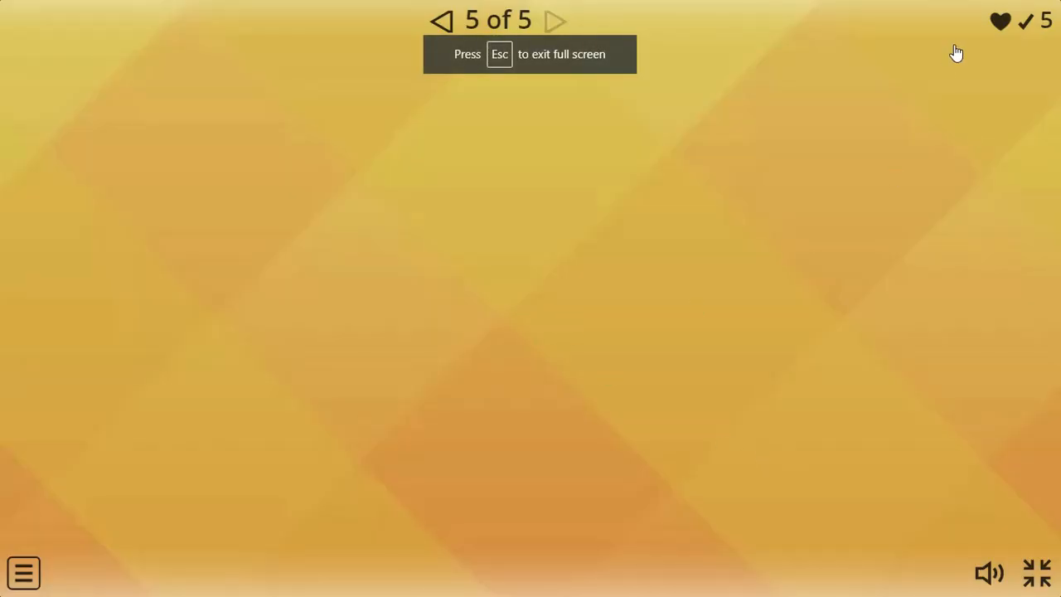
{"action": "left_click", "coordinate": [1037, 575]}
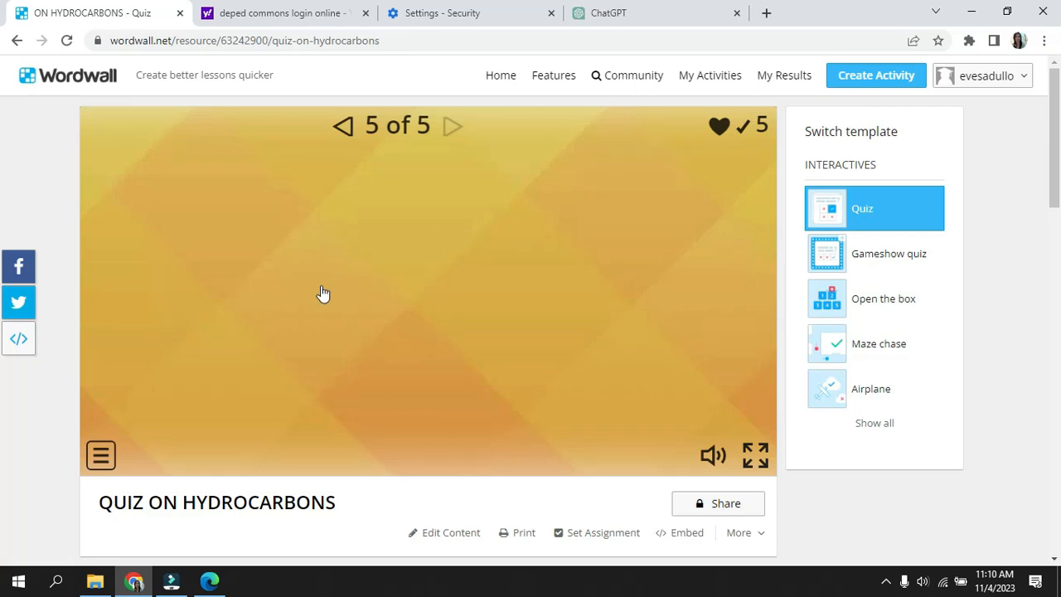
Set the quiz's number of lives to Unlimited in its options
{"action": "scroll", "coordinate": [469, 335], "scroll_direction": "down", "scroll_amount": 2}
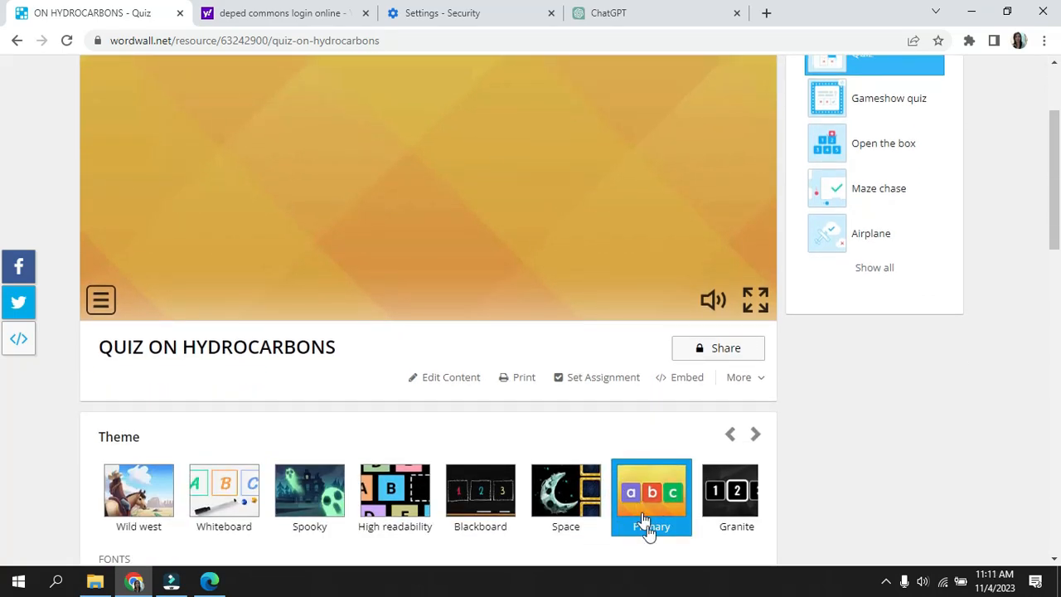
{"action": "scroll", "coordinate": [456, 439], "scroll_direction": "down", "scroll_amount": 3}
{"action": "scroll", "coordinate": [373, 430], "scroll_direction": "down", "scroll_amount": 5}
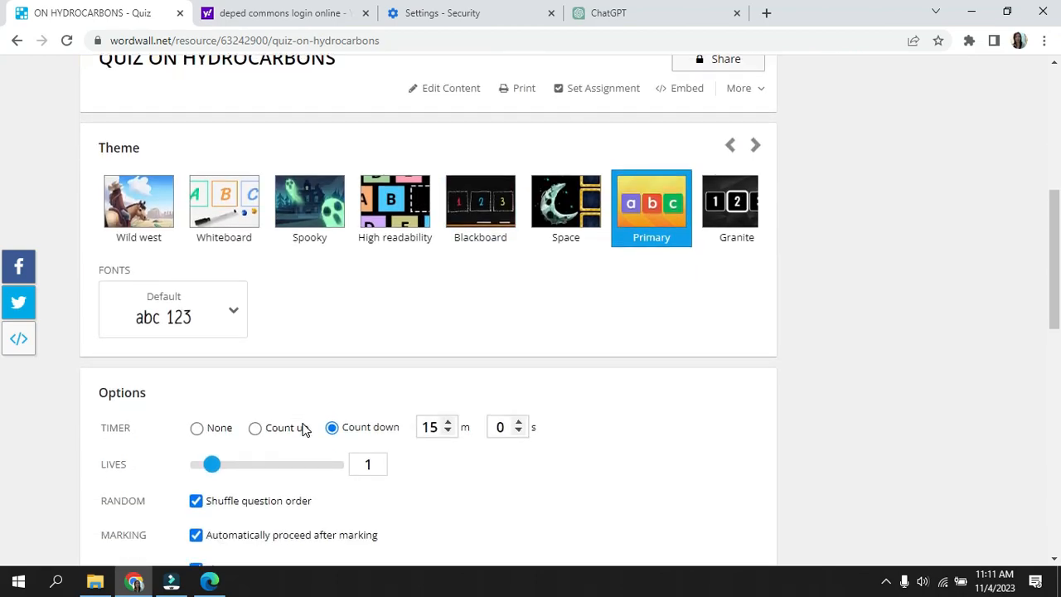
{"action": "left_click_drag", "start_coordinate": [212, 133], "coordinate": [196, 133]}
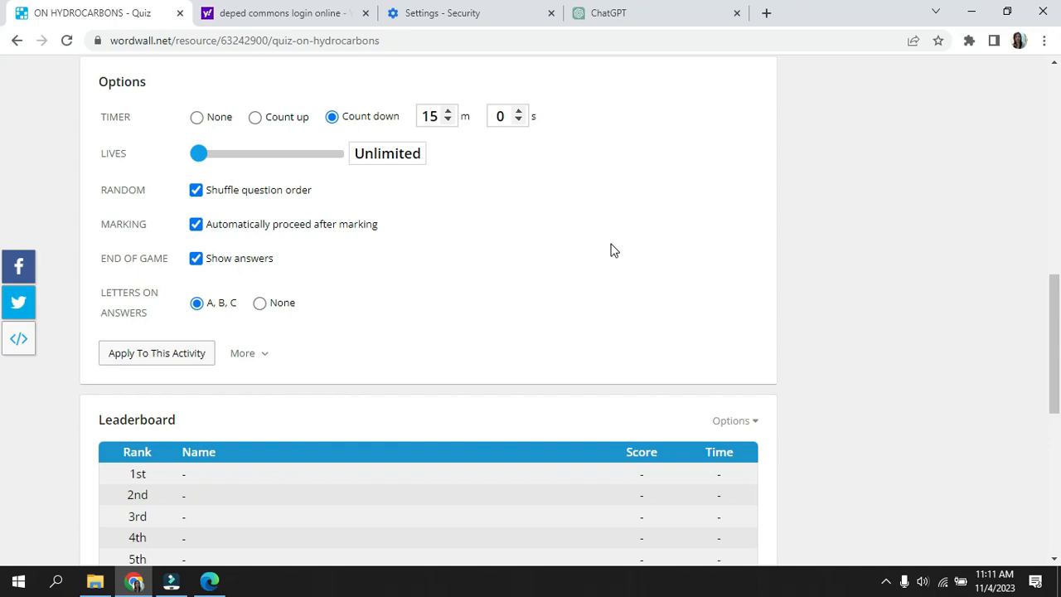
Review the quiz's theme, timer, lives, marking and answer-letter settings, and return to the game preview
{"action": "scroll", "coordinate": [791, 434], "scroll_direction": "up", "scroll_amount": 2}
{"action": "scroll", "coordinate": [738, 387], "scroll_direction": "up", "scroll_amount": 4}
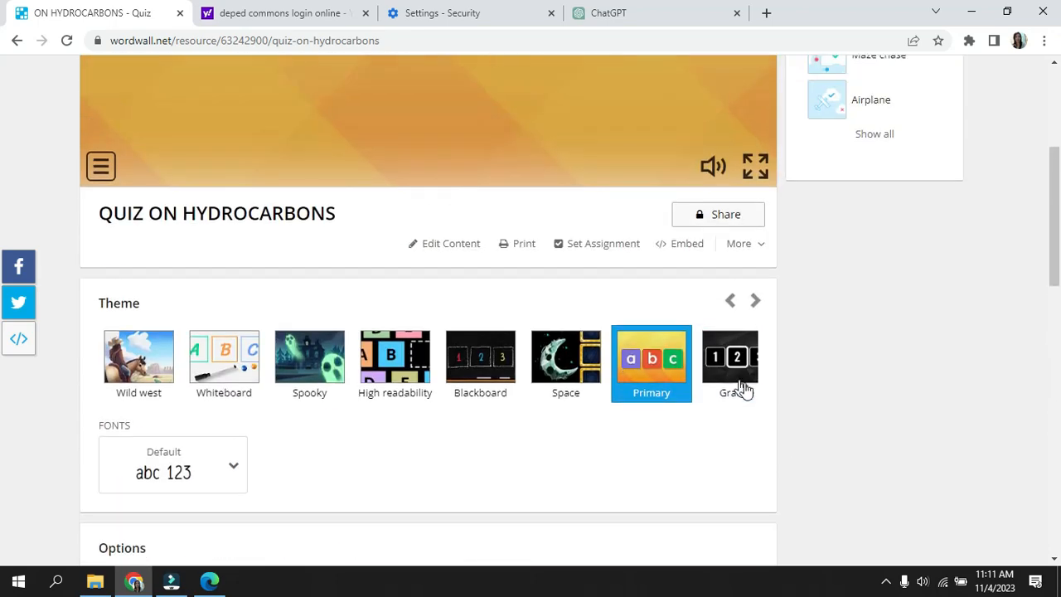
{"action": "scroll", "coordinate": [249, 423], "scroll_direction": "down", "scroll_amount": 3}
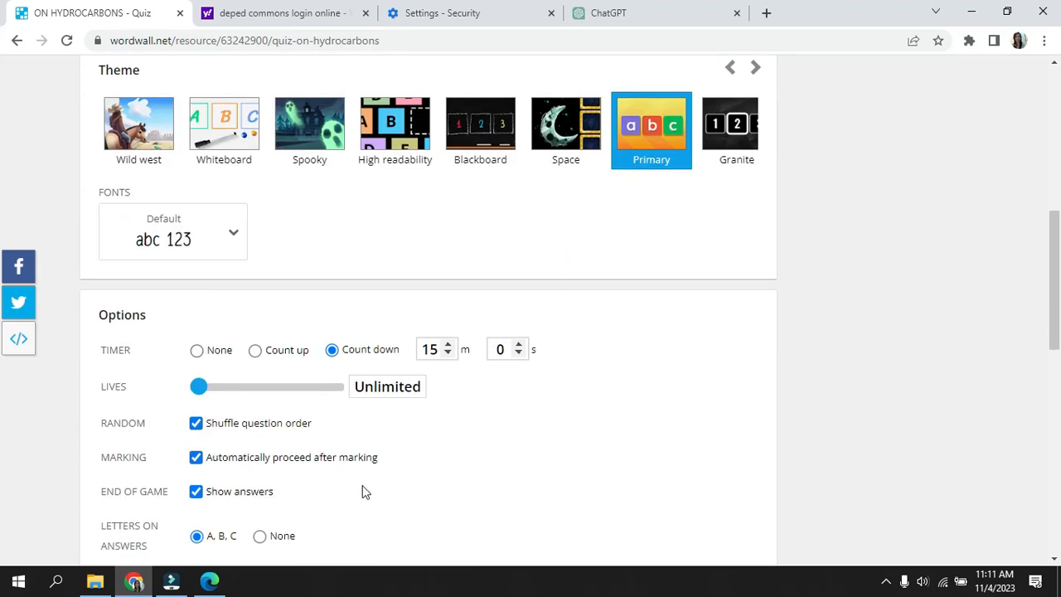
{"action": "scroll", "coordinate": [332, 492], "scroll_direction": "down", "scroll_amount": 4}
{"action": "scroll", "coordinate": [737, 453], "scroll_direction": "up", "scroll_amount": 4}
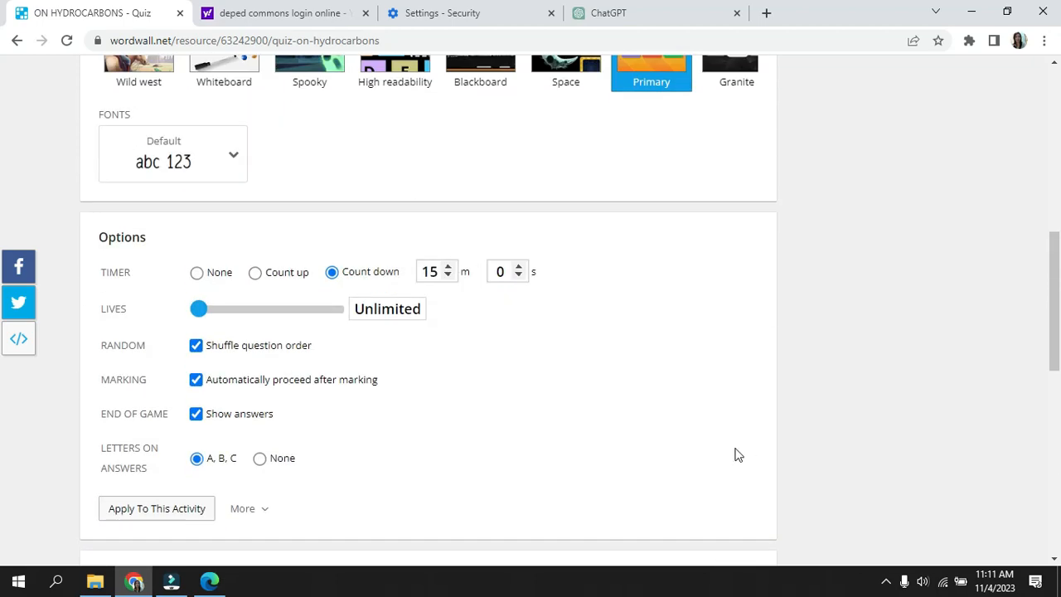
{"action": "scroll", "coordinate": [725, 443], "scroll_direction": "up", "scroll_amount": 5}
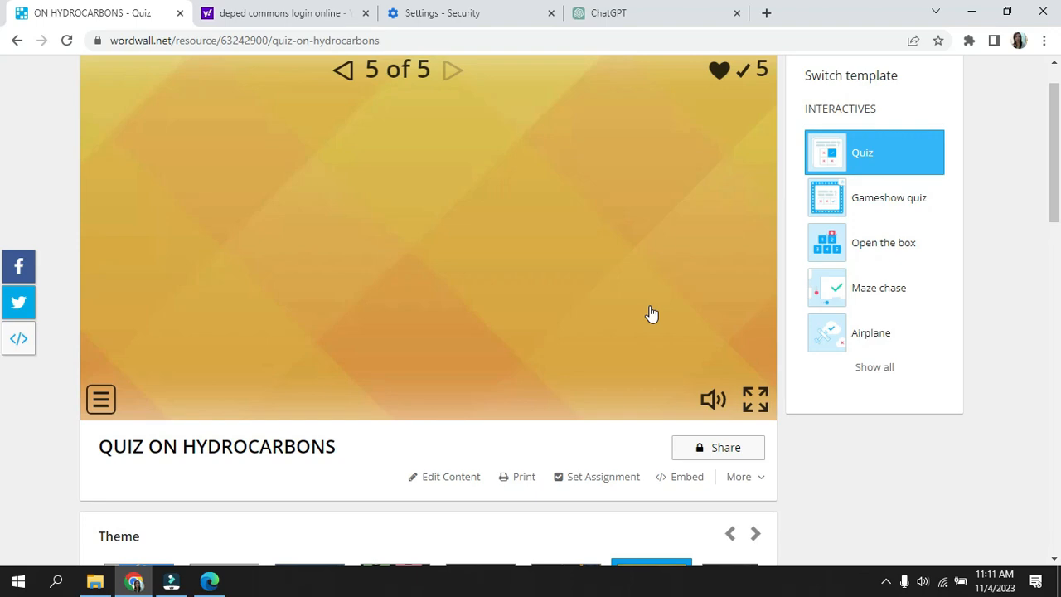
{"action": "scroll", "coordinate": [639, 360], "scroll_direction": "up", "scroll_amount": 1}
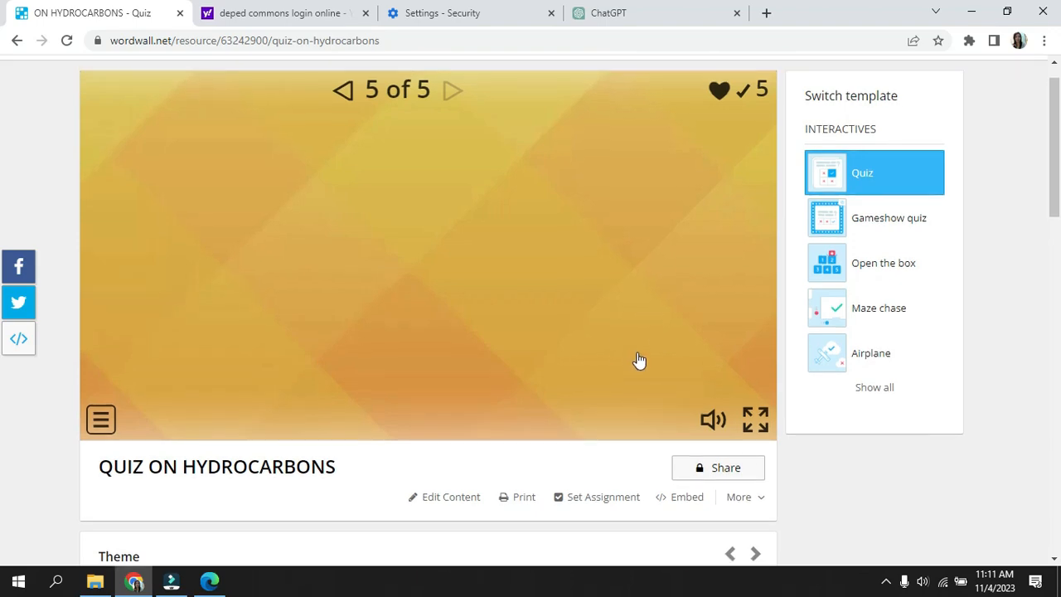
{"action": "scroll", "coordinate": [640, 361], "scroll_direction": "up", "scroll_amount": 1}
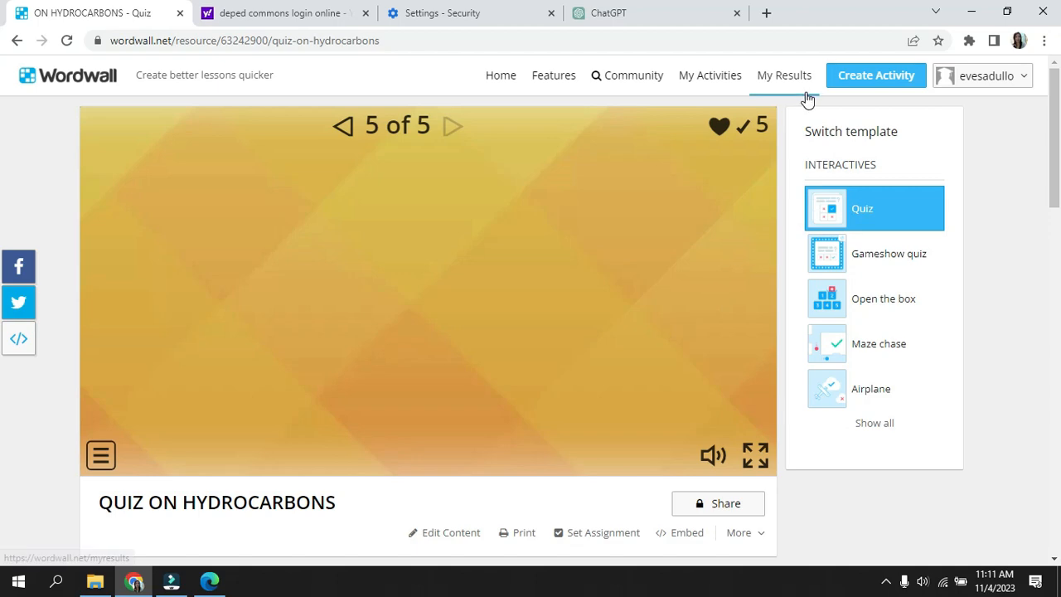
Browse the account's saved activity results and open Result 205 for 'Quiz Naming Compounds'
{"action": "left_click", "coordinate": [785, 79]}
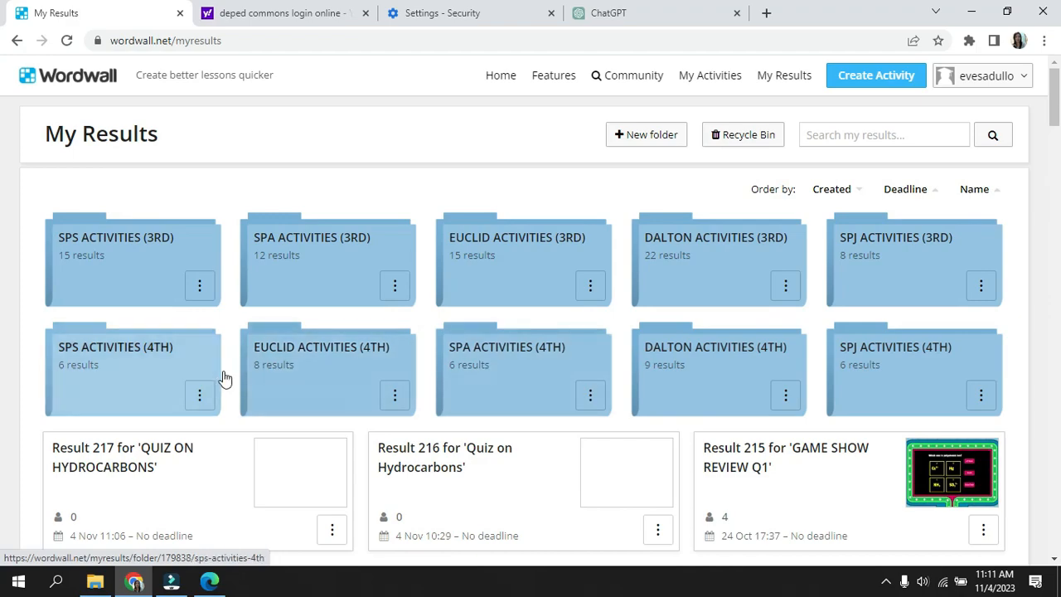
{"action": "scroll", "coordinate": [248, 398], "scroll_direction": "down", "scroll_amount": 1}
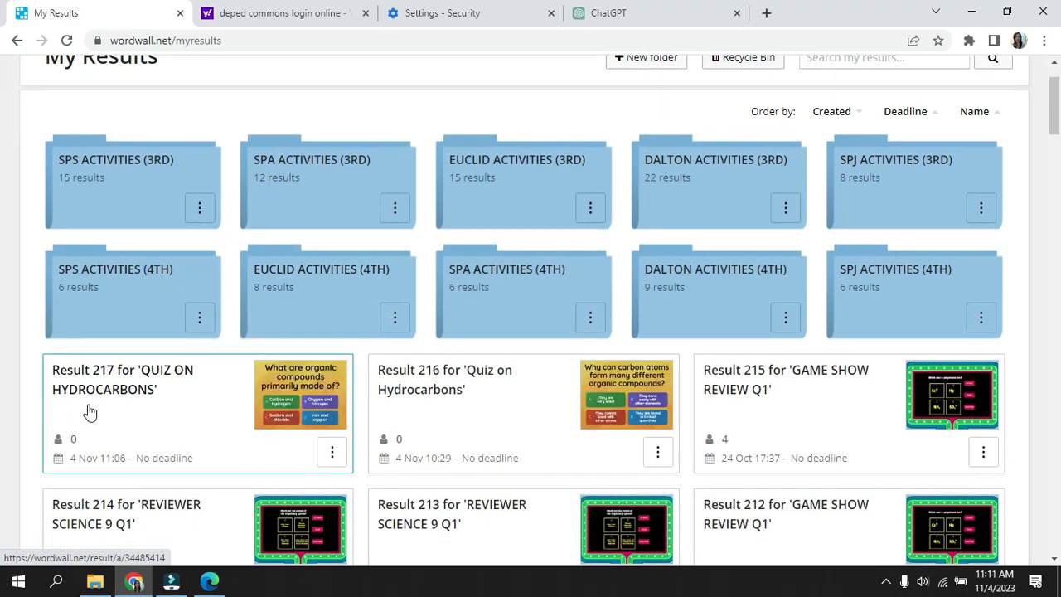
{"action": "scroll", "coordinate": [103, 414], "scroll_direction": "down", "scroll_amount": 1}
{"action": "scroll", "coordinate": [104, 415], "scroll_direction": "down", "scroll_amount": 2}
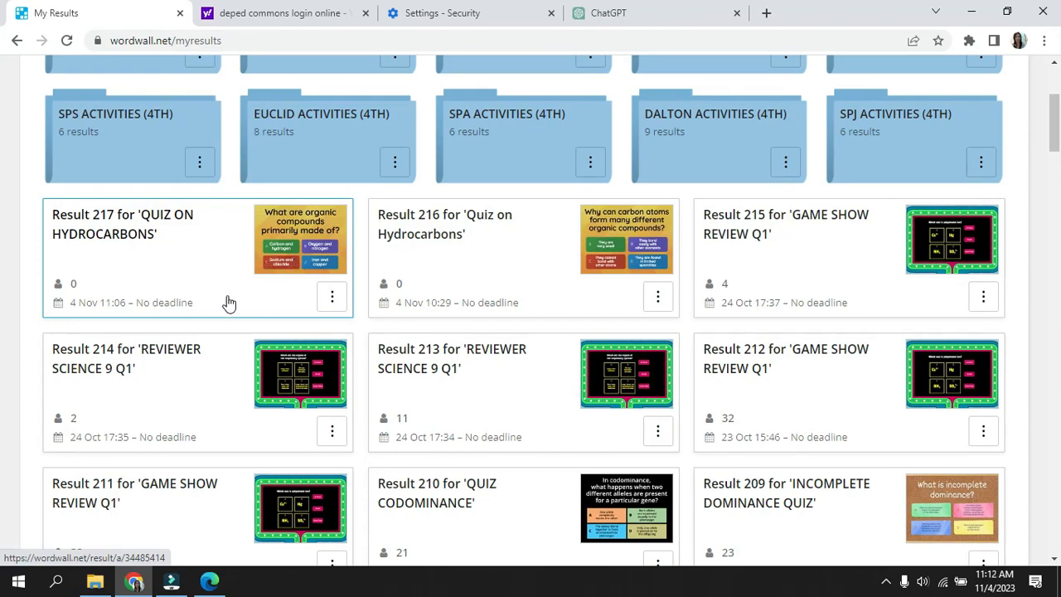
{"action": "scroll", "coordinate": [222, 309], "scroll_direction": "down", "scroll_amount": 3}
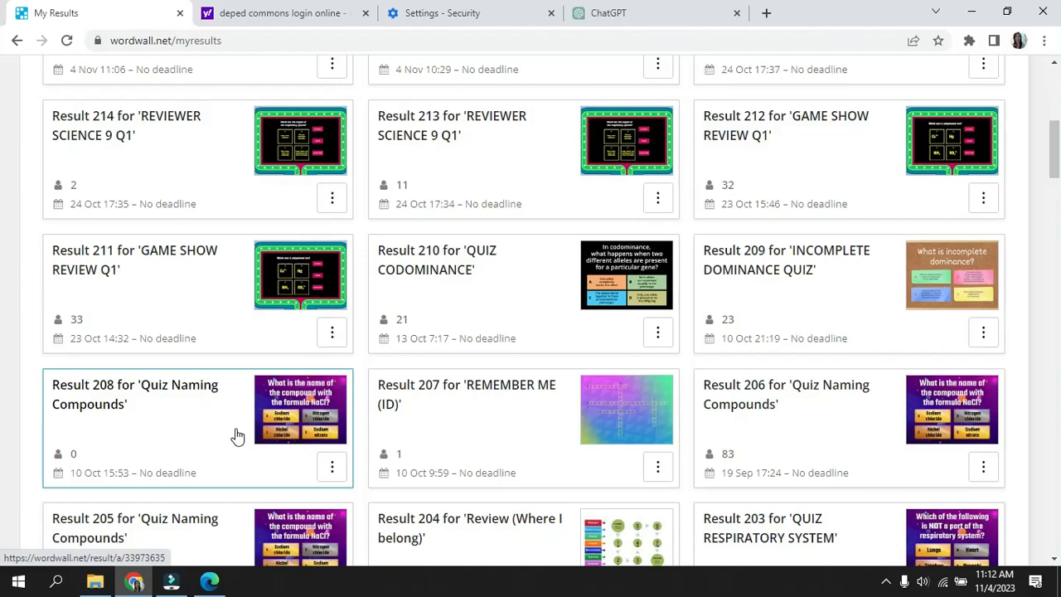
{"action": "scroll", "coordinate": [274, 440], "scroll_direction": "down", "scroll_amount": 3}
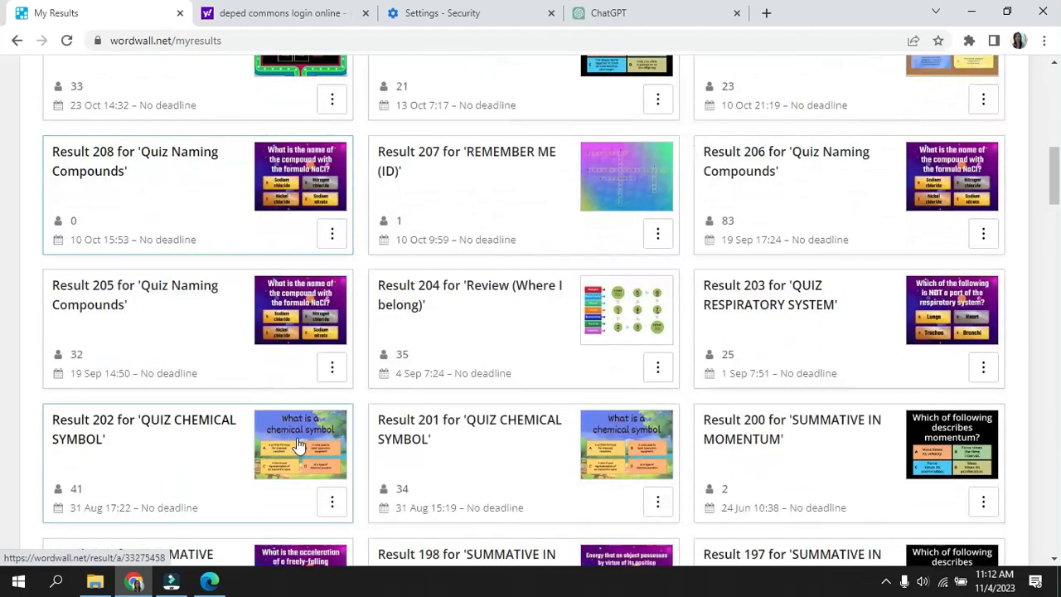
{"action": "left_click", "coordinate": [183, 367]}
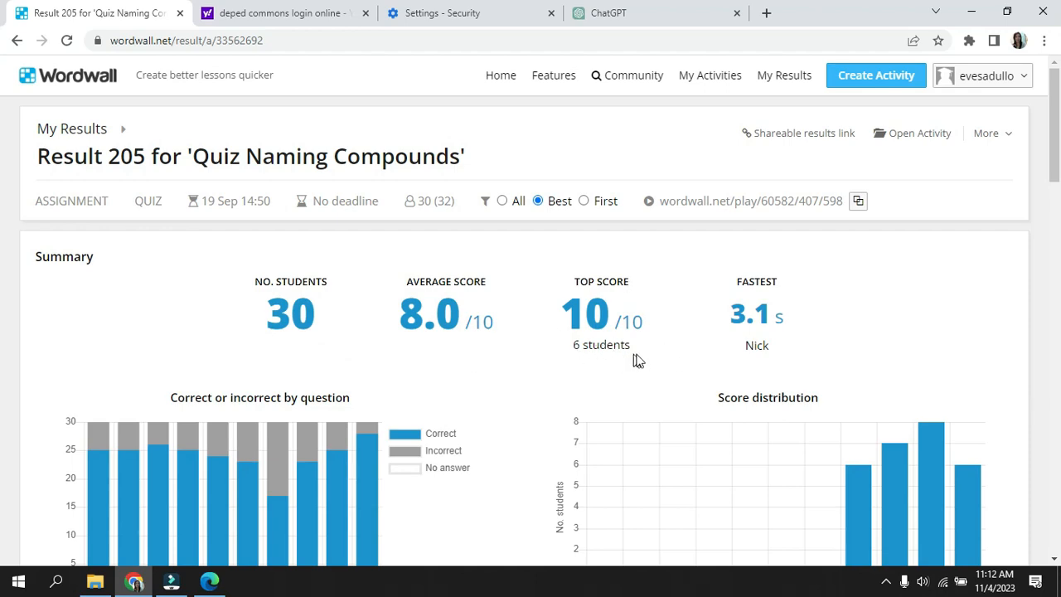
Examine the result's summary charts, the expanded leaderboard, and the results by question and by student
{"action": "scroll", "coordinate": [513, 375], "scroll_direction": "down", "scroll_amount": 1}
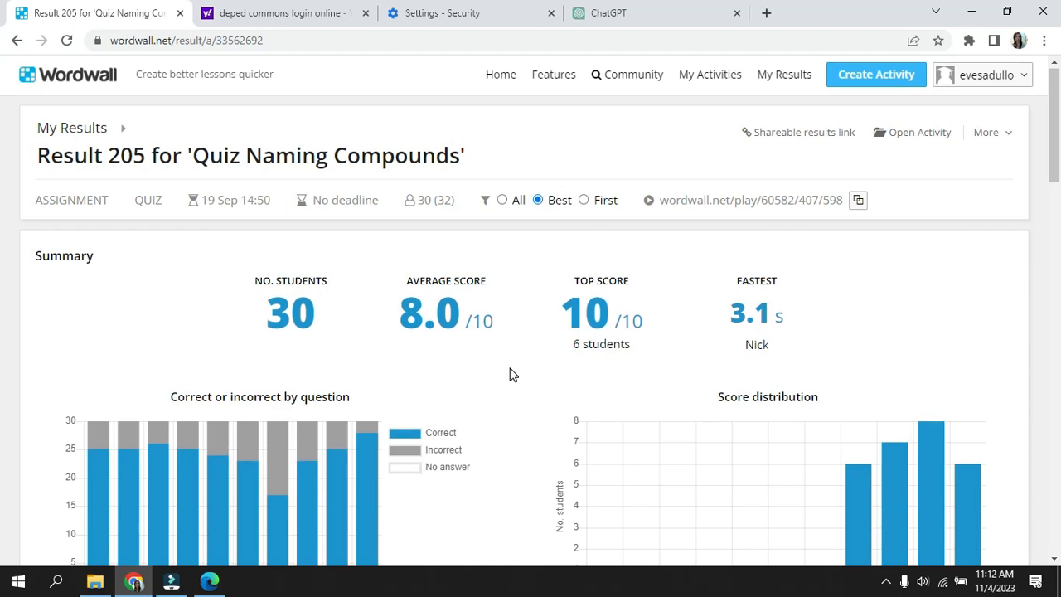
{"action": "scroll", "coordinate": [514, 374], "scroll_direction": "down", "scroll_amount": 5}
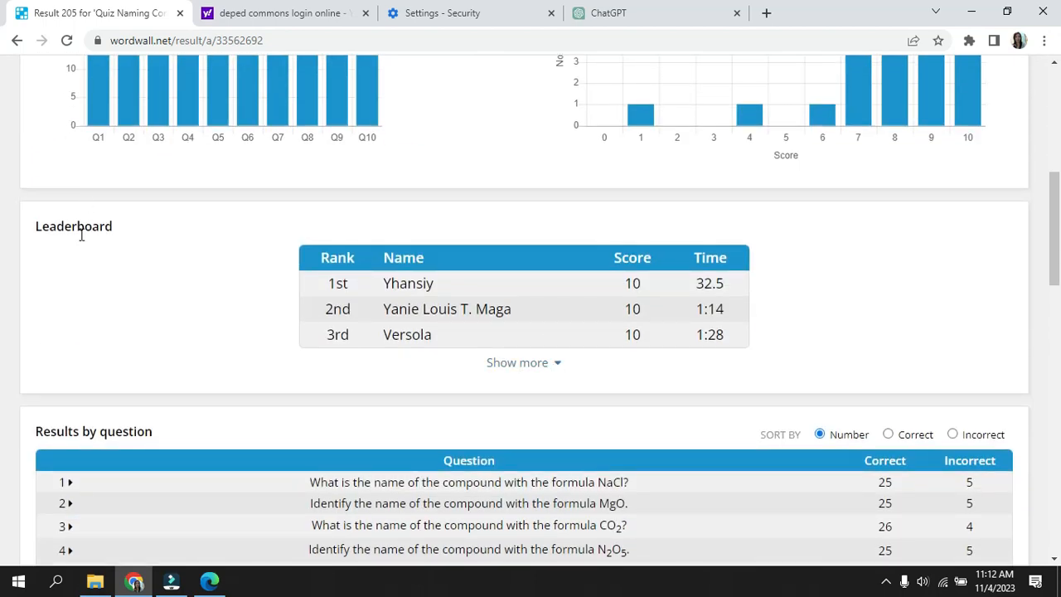
{"action": "left_click", "coordinate": [553, 369]}
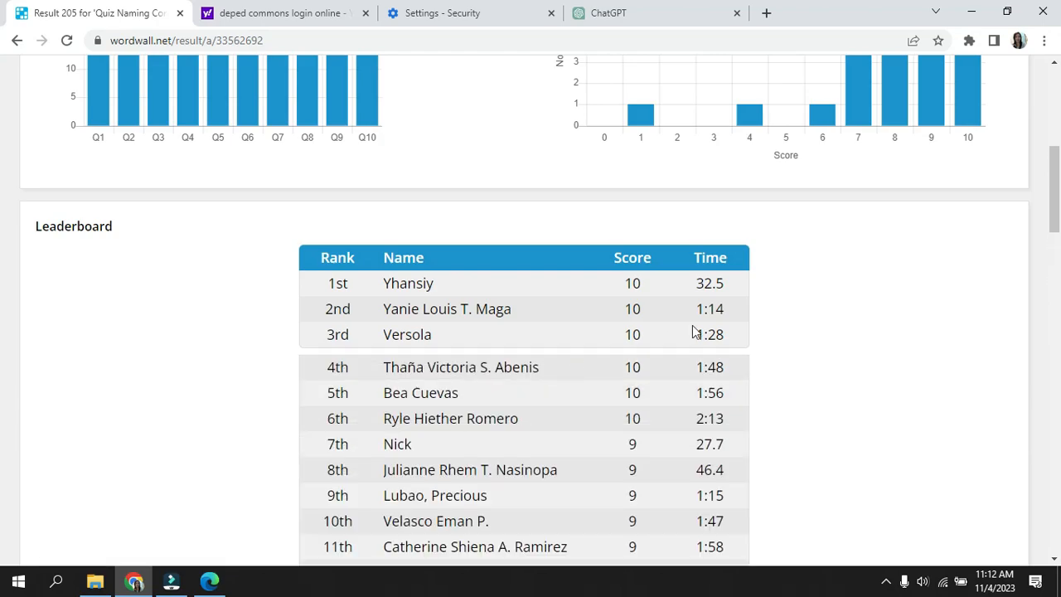
{"action": "scroll", "coordinate": [652, 309], "scroll_direction": "down", "scroll_amount": 12}
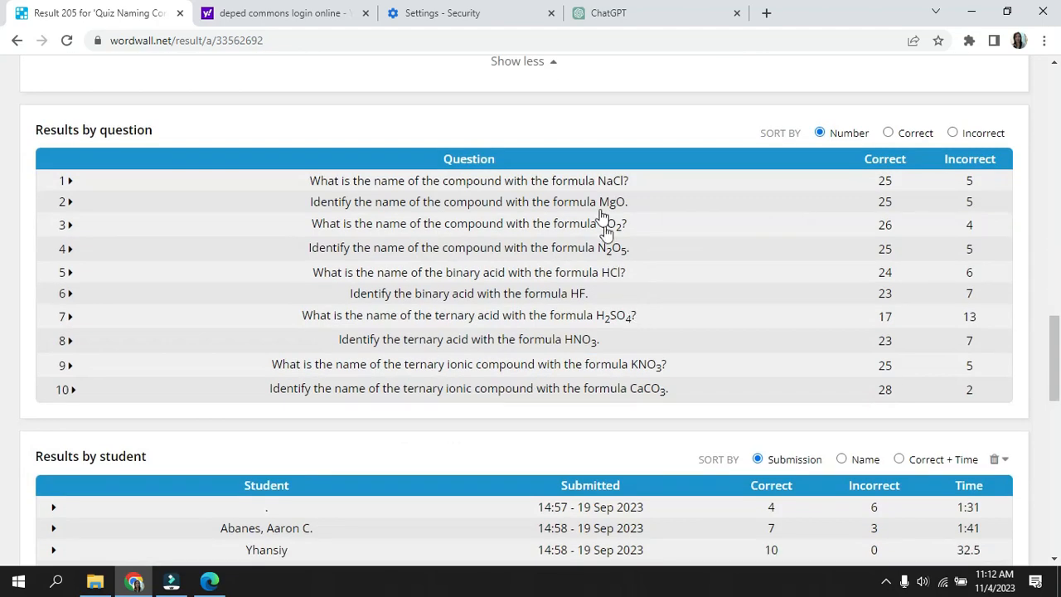
{"action": "scroll", "coordinate": [605, 211], "scroll_direction": "up", "scroll_amount": 2}
{"action": "scroll", "coordinate": [595, 193], "scroll_direction": "down", "scroll_amount": 3}
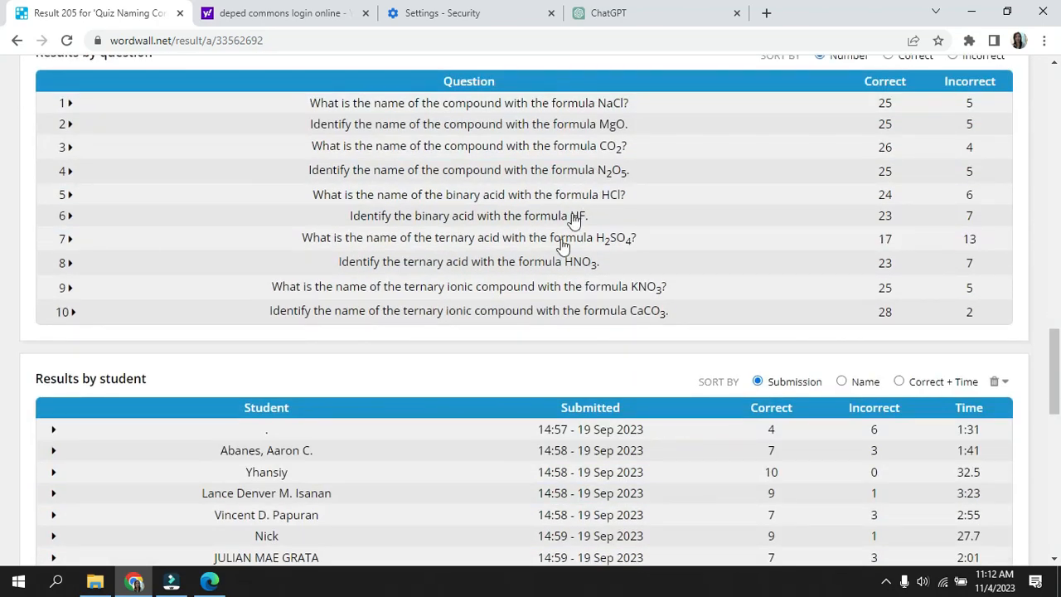
{"action": "scroll", "coordinate": [567, 126], "scroll_direction": "up", "scroll_amount": 1}
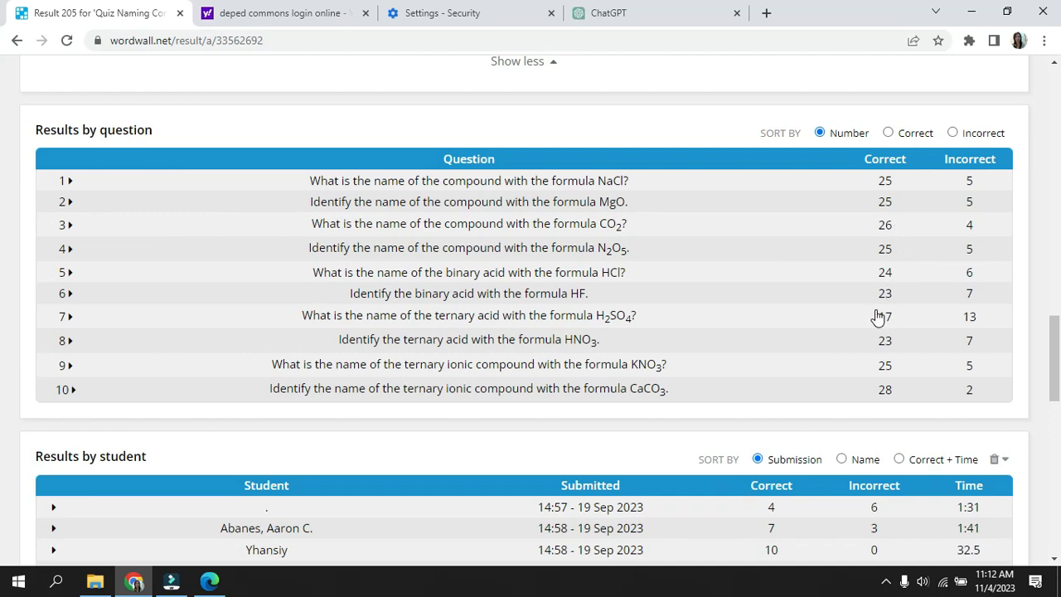
Review each student's submission time, correct and incorrect answers, and completion time in Result 205, and return to its summary
{"action": "scroll", "coordinate": [880, 317], "scroll_direction": "down", "scroll_amount": 2}
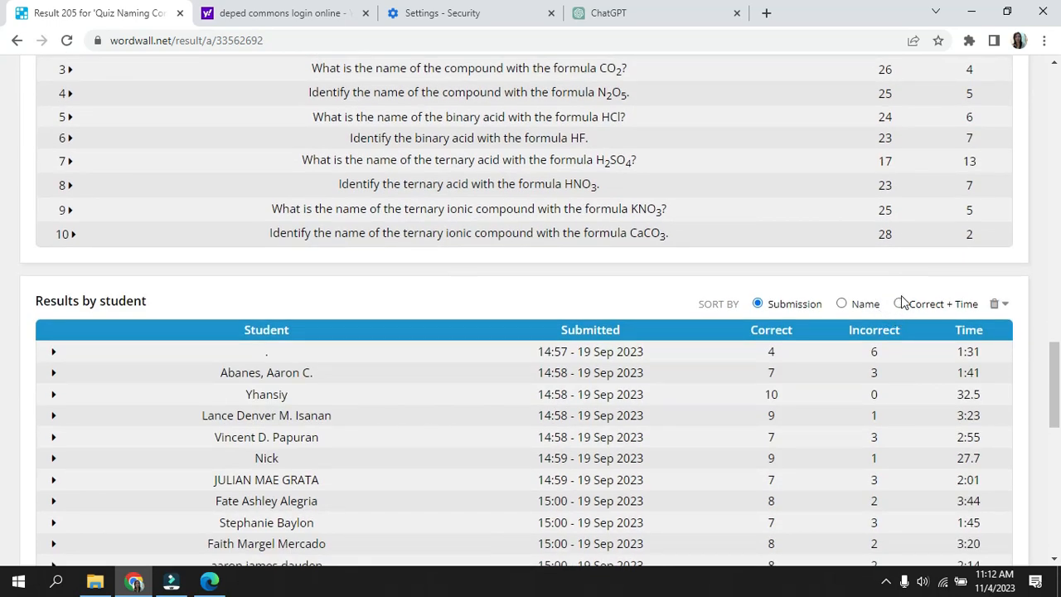
{"action": "scroll", "coordinate": [664, 423], "scroll_direction": "down", "scroll_amount": 2}
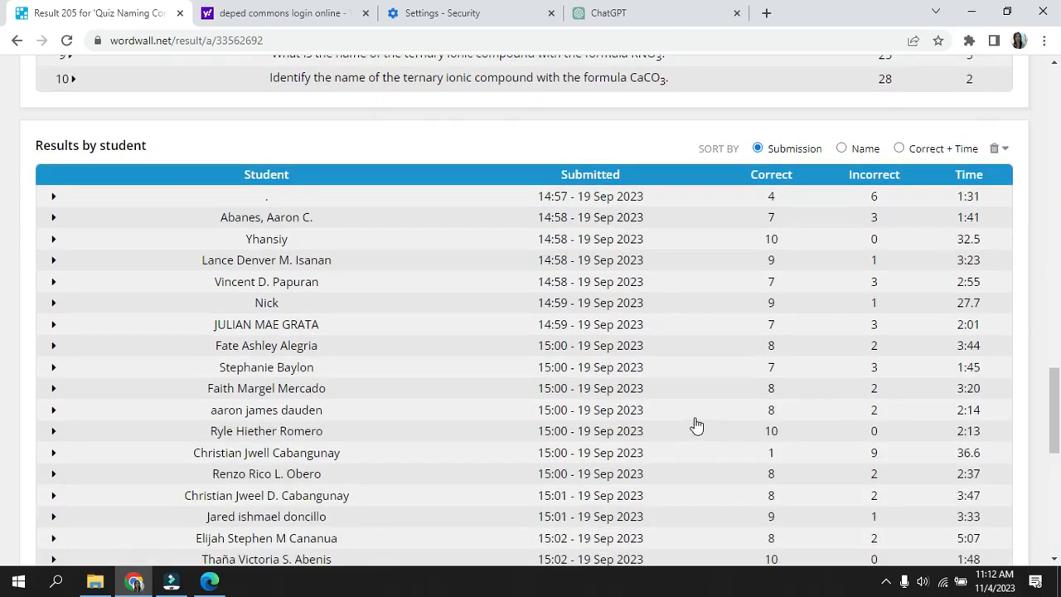
{"action": "scroll", "coordinate": [697, 425], "scroll_direction": "down", "scroll_amount": 7}
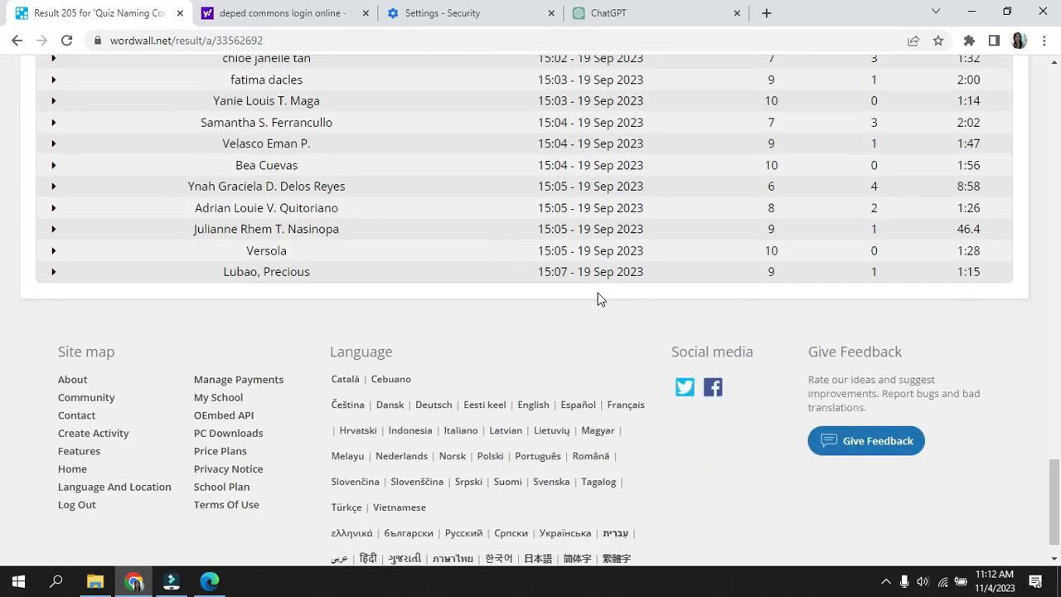
{"action": "scroll", "coordinate": [600, 300], "scroll_direction": "up", "scroll_amount": 7}
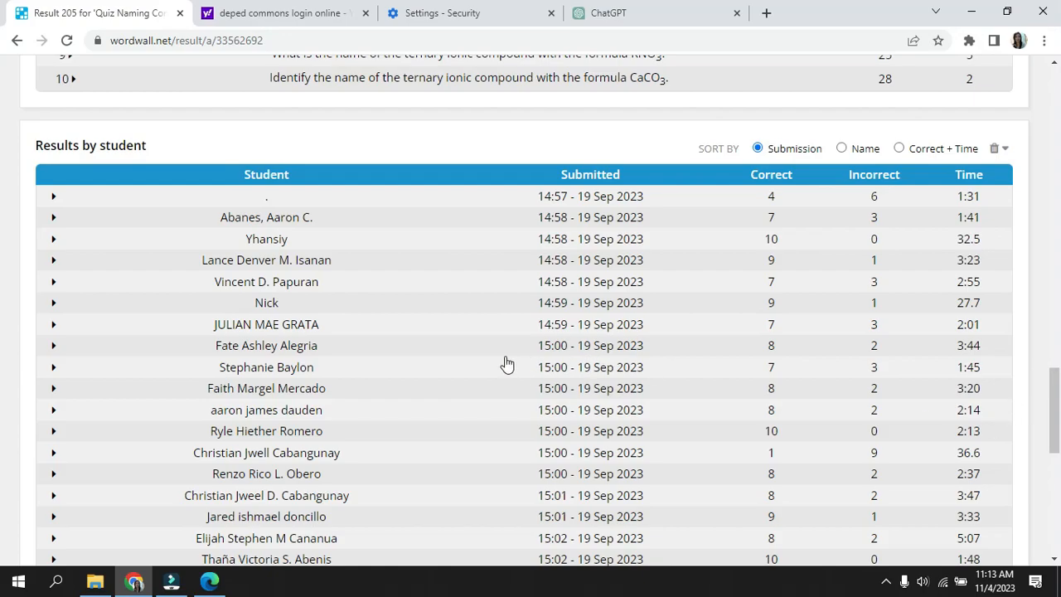
{"action": "scroll", "coordinate": [486, 256], "scroll_direction": "down", "scroll_amount": 7}
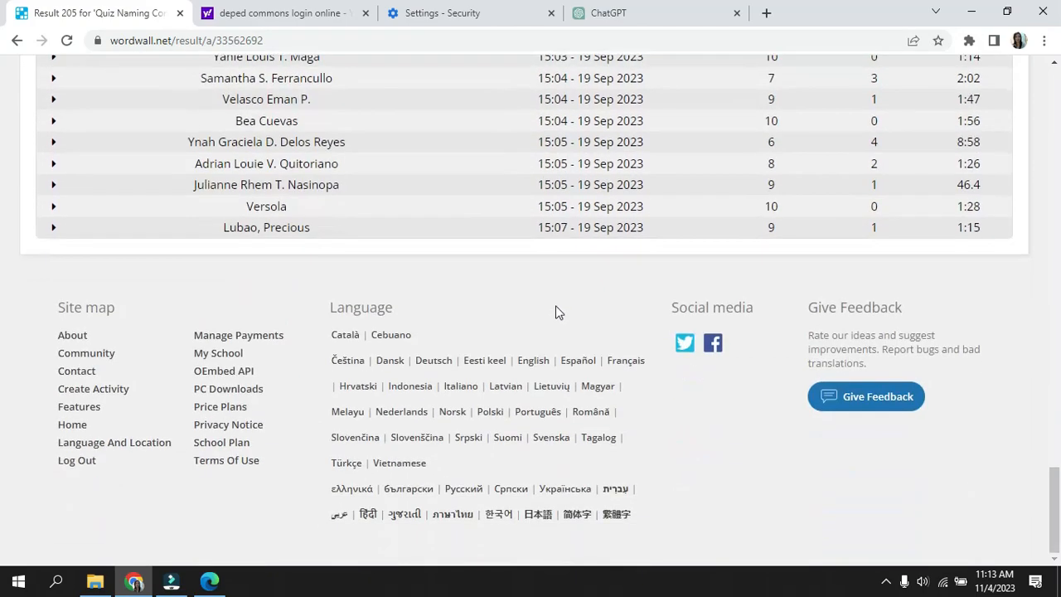
{"action": "scroll", "coordinate": [555, 313], "scroll_direction": "up", "scroll_amount": 20}
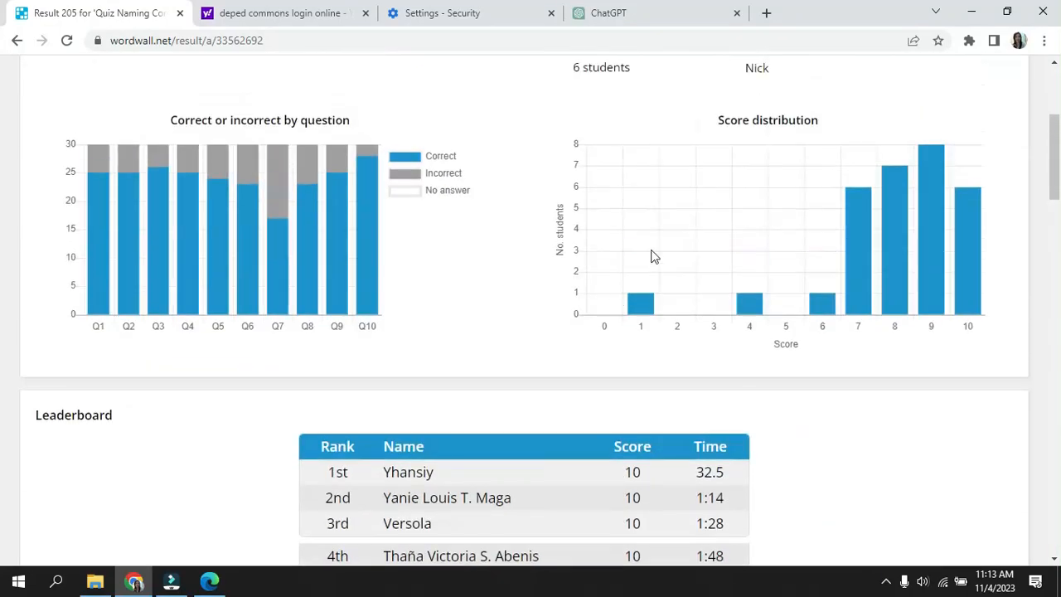
{"action": "scroll", "coordinate": [652, 256], "scroll_direction": "up", "scroll_amount": 4}
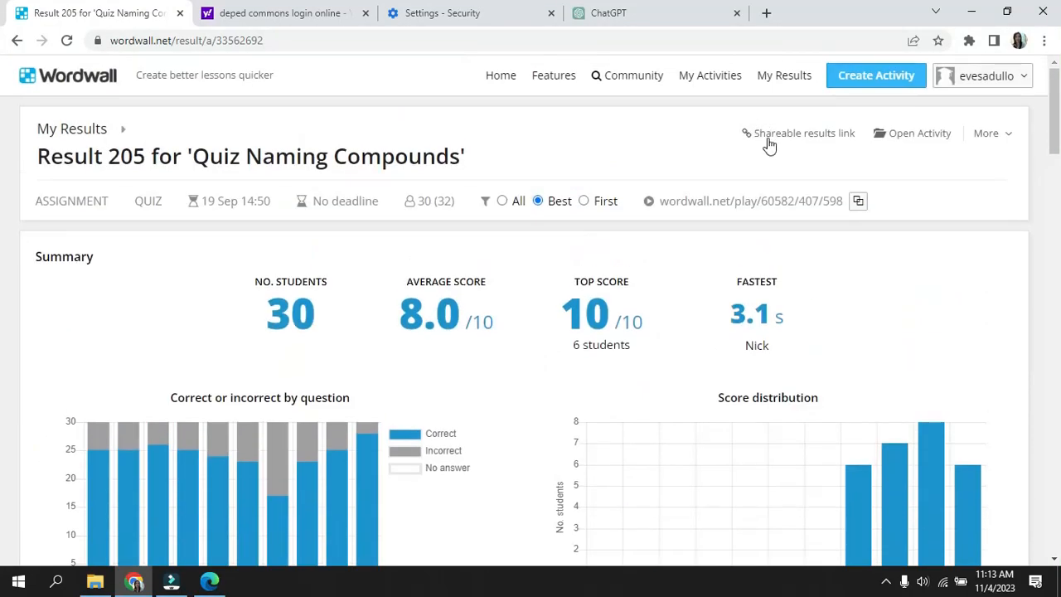
Open the list of saved results and look over its class folders and individual quiz results
{"action": "left_click", "coordinate": [772, 78]}
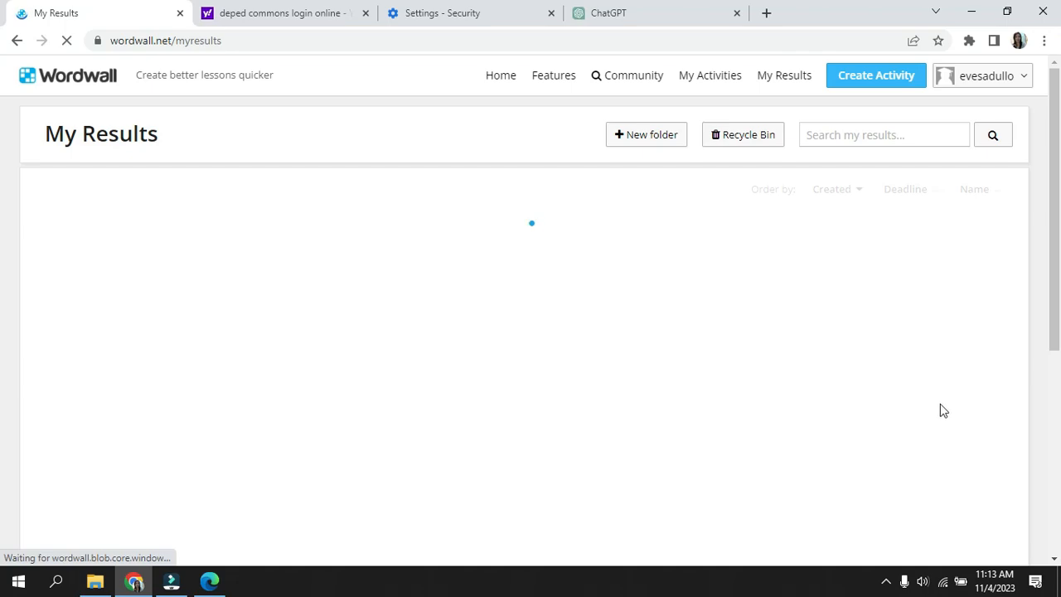
{"action": "scroll", "coordinate": [794, 442], "scroll_direction": "down", "scroll_amount": 3}
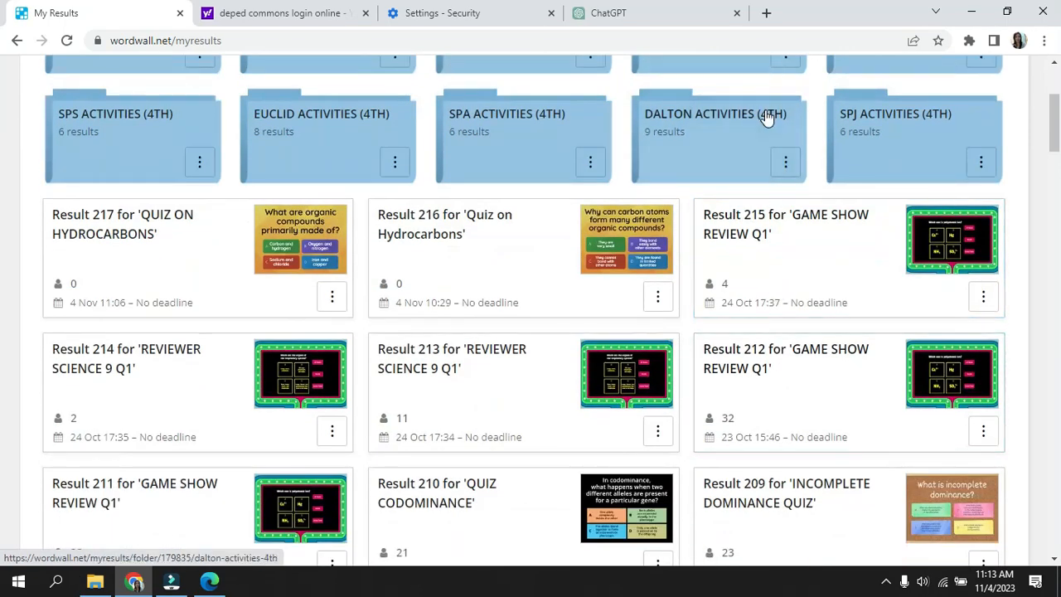
{"action": "scroll", "coordinate": [767, 117], "scroll_direction": "up", "scroll_amount": 3}
Open the account's own activities and browse the saved quizzes, crosswords, anagrams and other games
{"action": "left_click", "coordinate": [715, 79]}
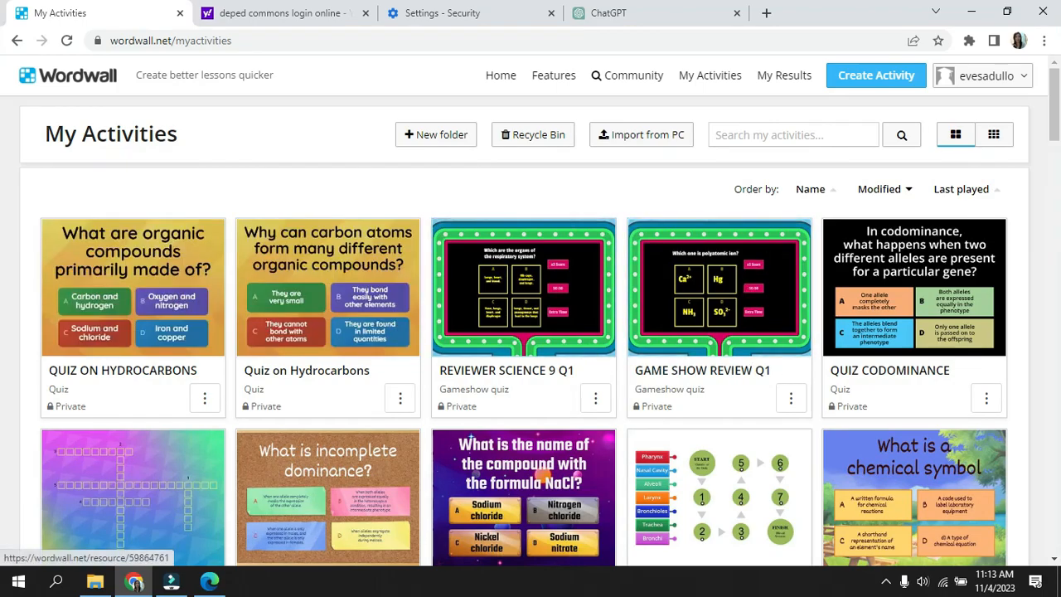
{"action": "scroll", "coordinate": [744, 427], "scroll_direction": "down", "scroll_amount": 5}
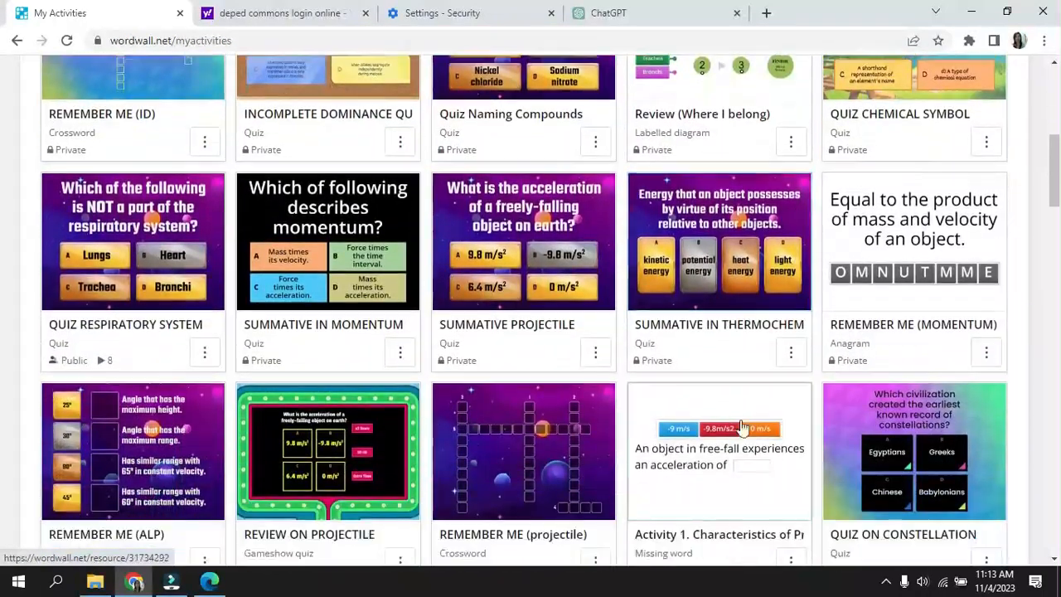
{"action": "scroll", "coordinate": [744, 427], "scroll_direction": "down", "scroll_amount": 3}
{"action": "scroll", "coordinate": [805, 504], "scroll_direction": "down", "scroll_amount": 2}
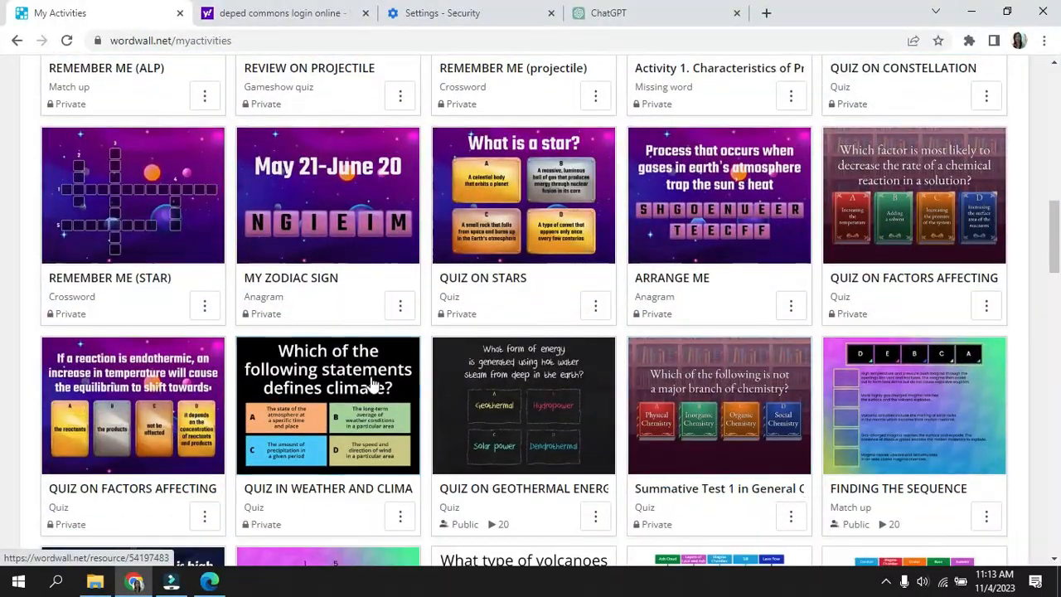
{"action": "scroll", "coordinate": [373, 383], "scroll_direction": "up", "scroll_amount": 9}
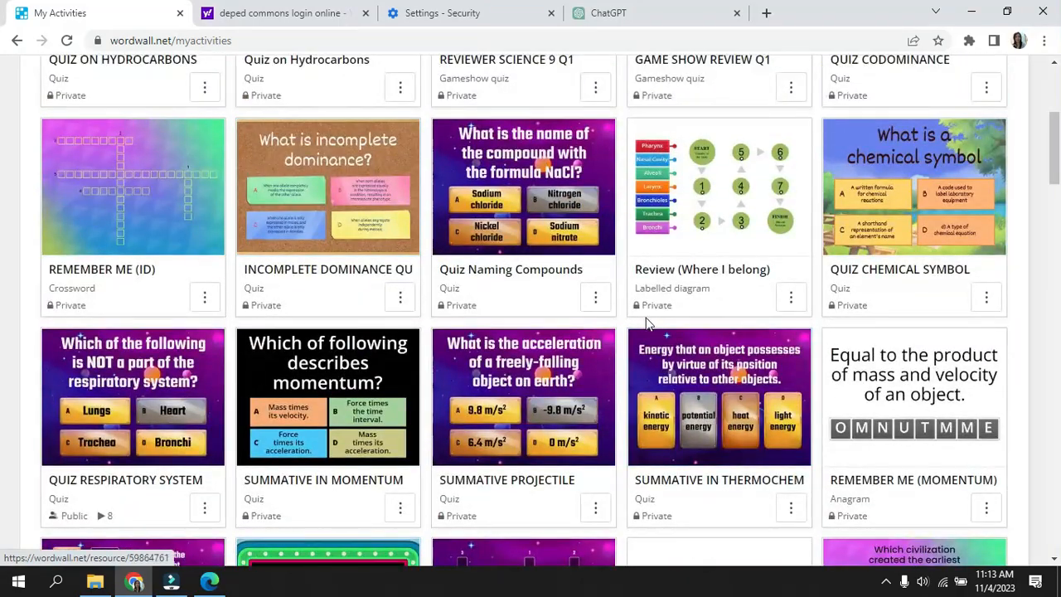
{"action": "scroll", "coordinate": [648, 323], "scroll_direction": "up", "scroll_amount": 4}
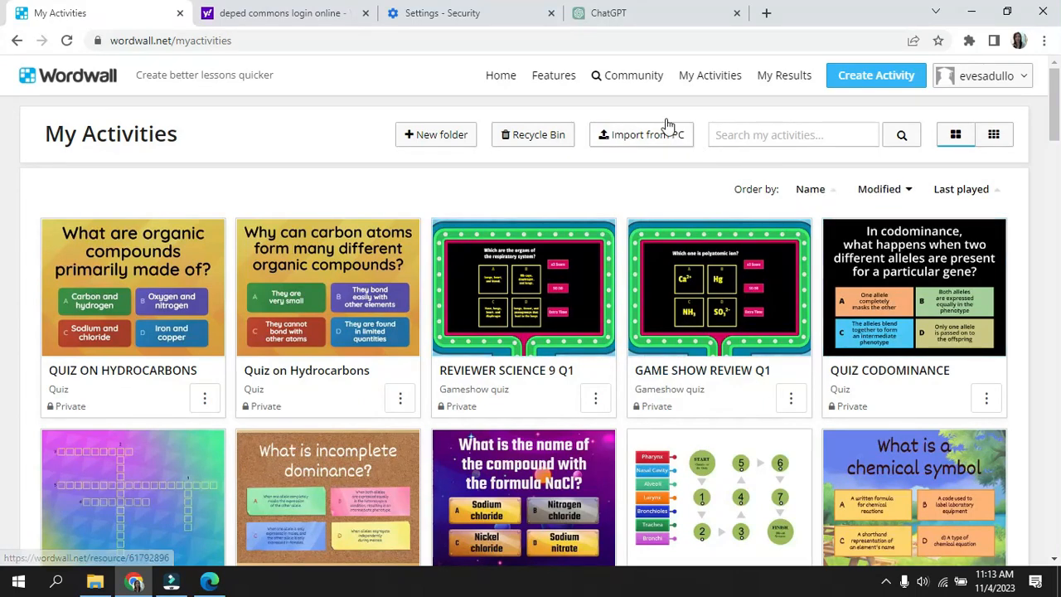
Start a new activity and examine the available interactive templates, from Match up and Quiz to Maze chase and Airplane
{"action": "left_click", "coordinate": [896, 83]}
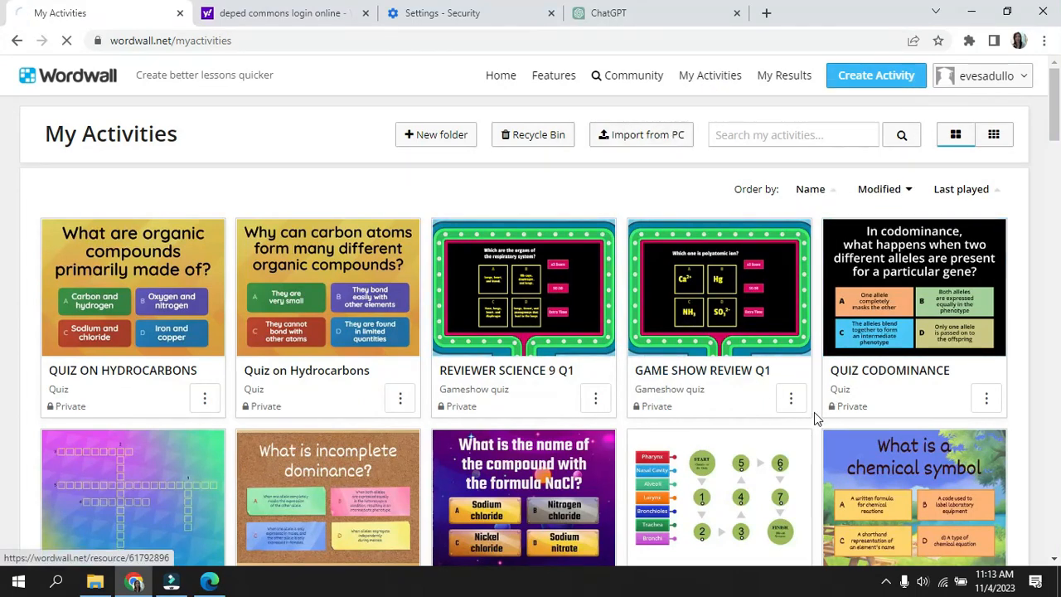
{"action": "scroll", "coordinate": [682, 500], "scroll_direction": "down", "scroll_amount": 1}
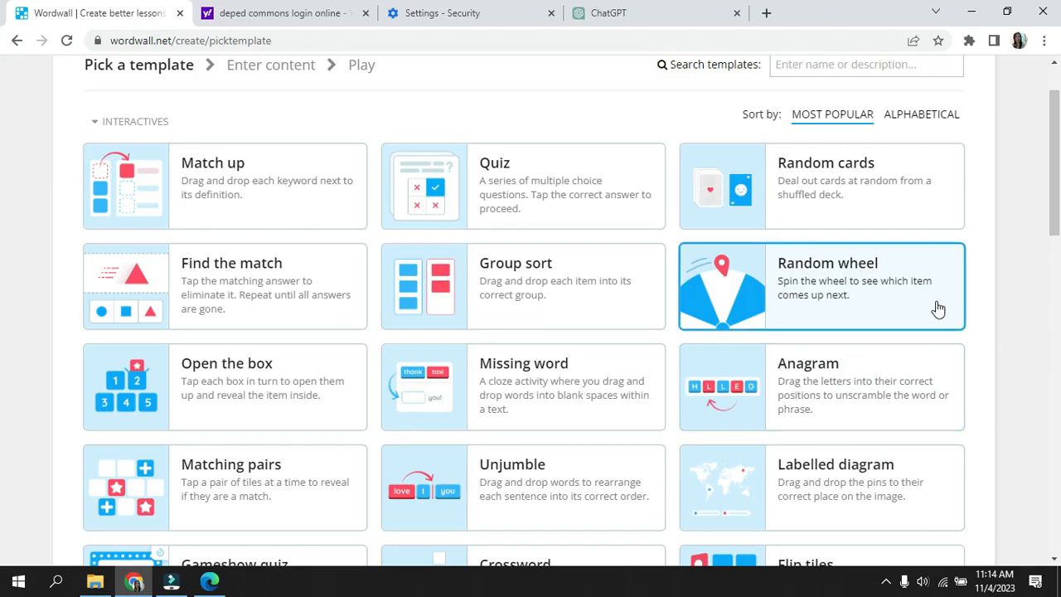
{"action": "scroll", "coordinate": [792, 419], "scroll_direction": "down", "scroll_amount": 1}
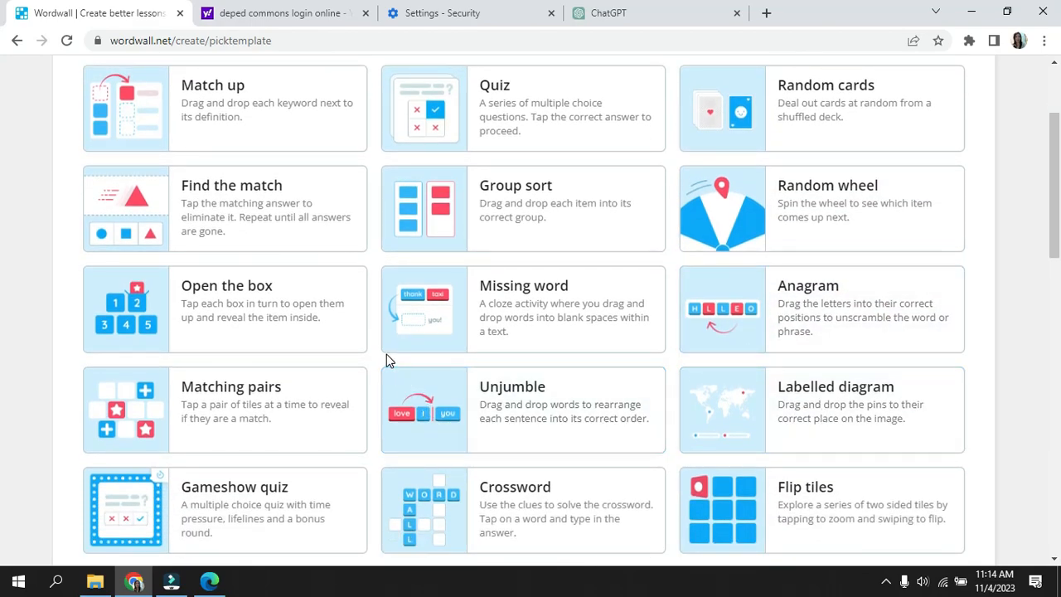
{"action": "scroll", "coordinate": [378, 355], "scroll_direction": "up", "scroll_amount": 1}
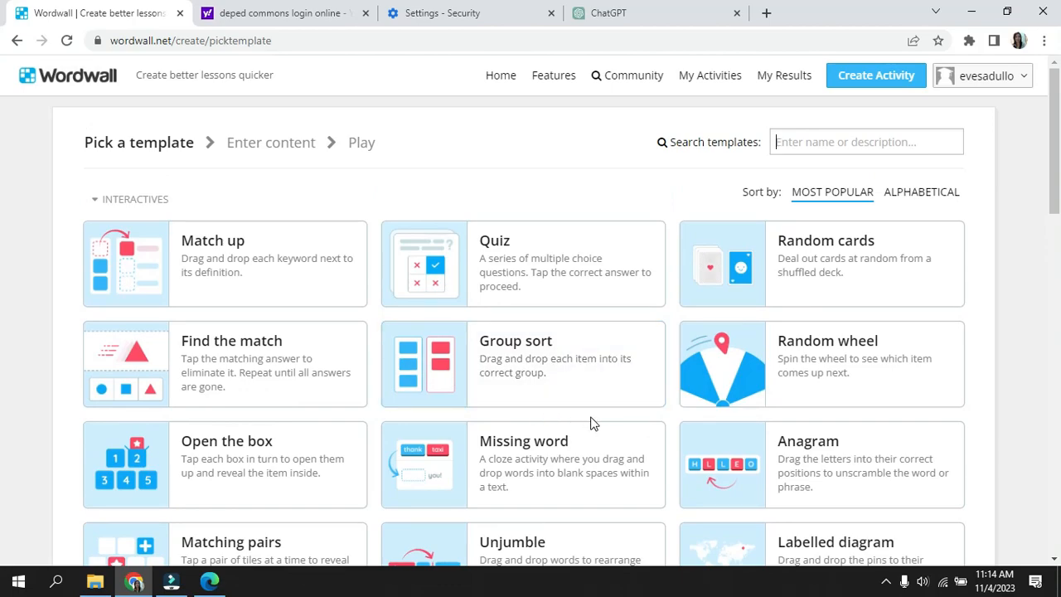
{"action": "scroll", "coordinate": [593, 428], "scroll_direction": "down", "scroll_amount": 3}
{"action": "scroll", "coordinate": [608, 433], "scroll_direction": "down", "scroll_amount": 2}
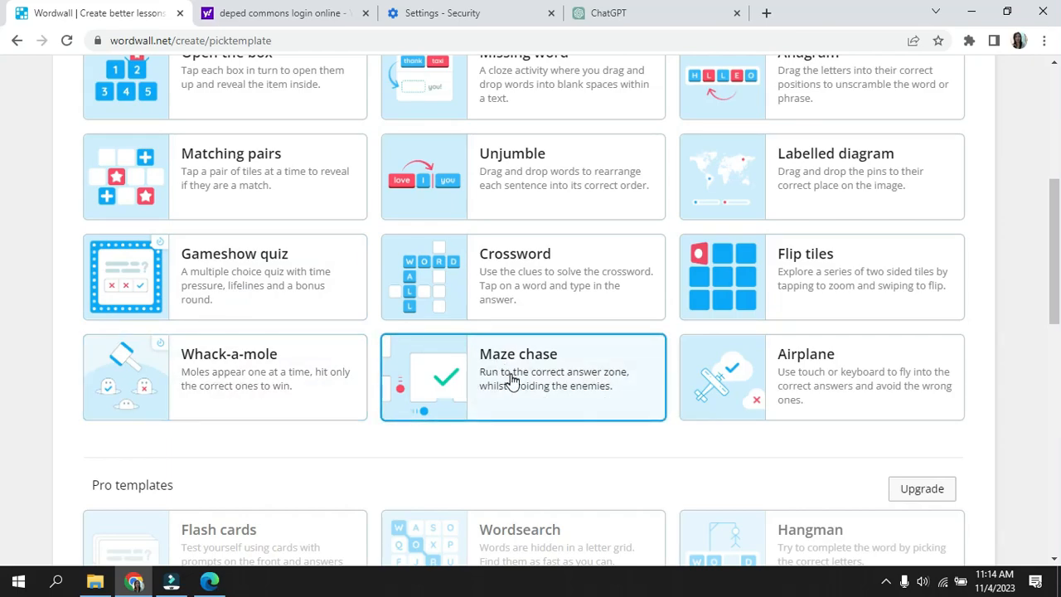
{"action": "scroll", "coordinate": [498, 315], "scroll_direction": "up", "scroll_amount": 5}
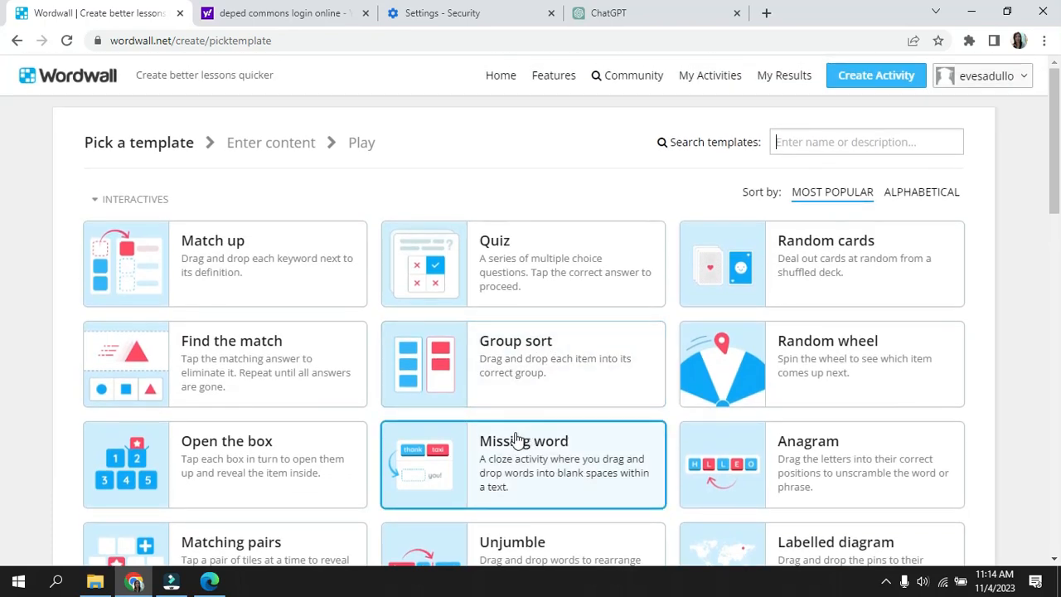